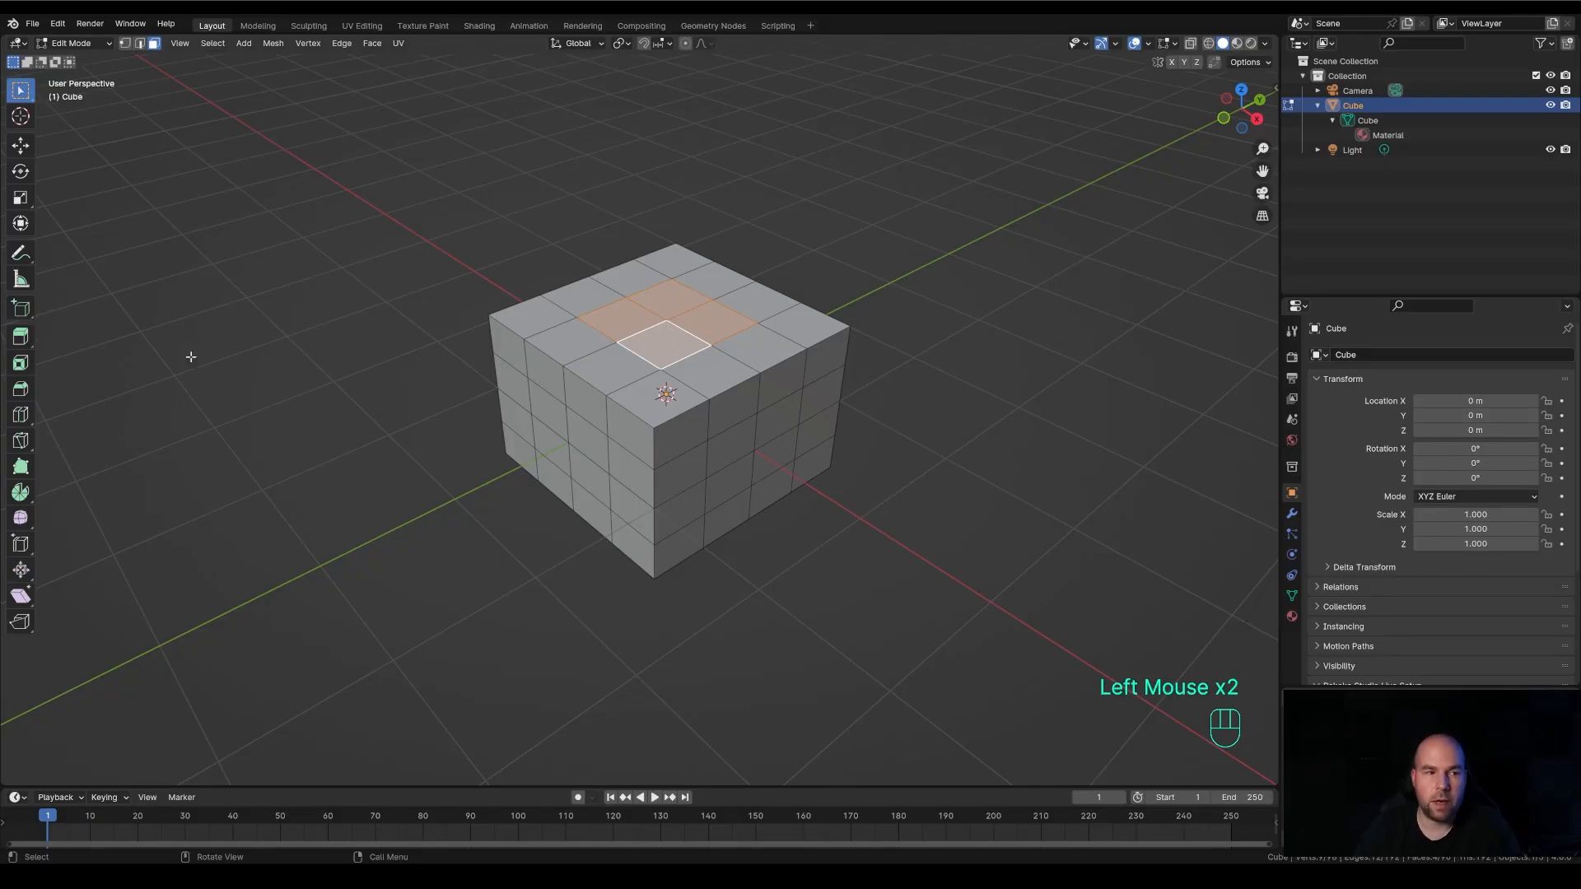
Extrude the selected central faces on the cube's top downward to form a shallow square recess.
left_click(21, 338)
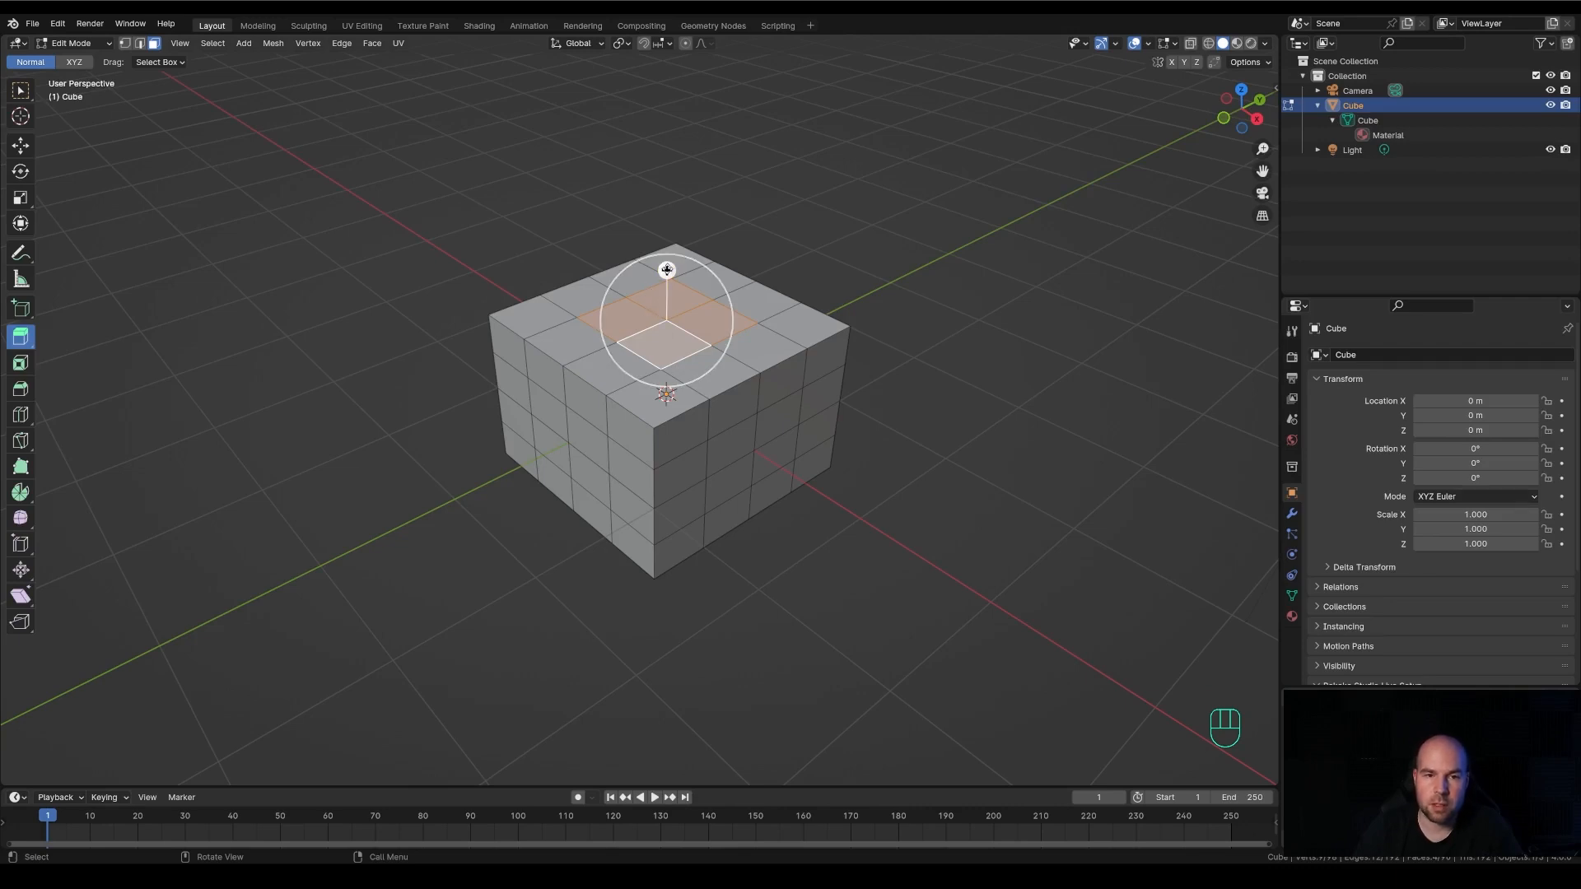
mouse_move(668, 269)
left_mouse_down()
mouse_move(664, 285)
mouse_move(670, 234)
mouse_move(672, 290)
left_mouse_up()
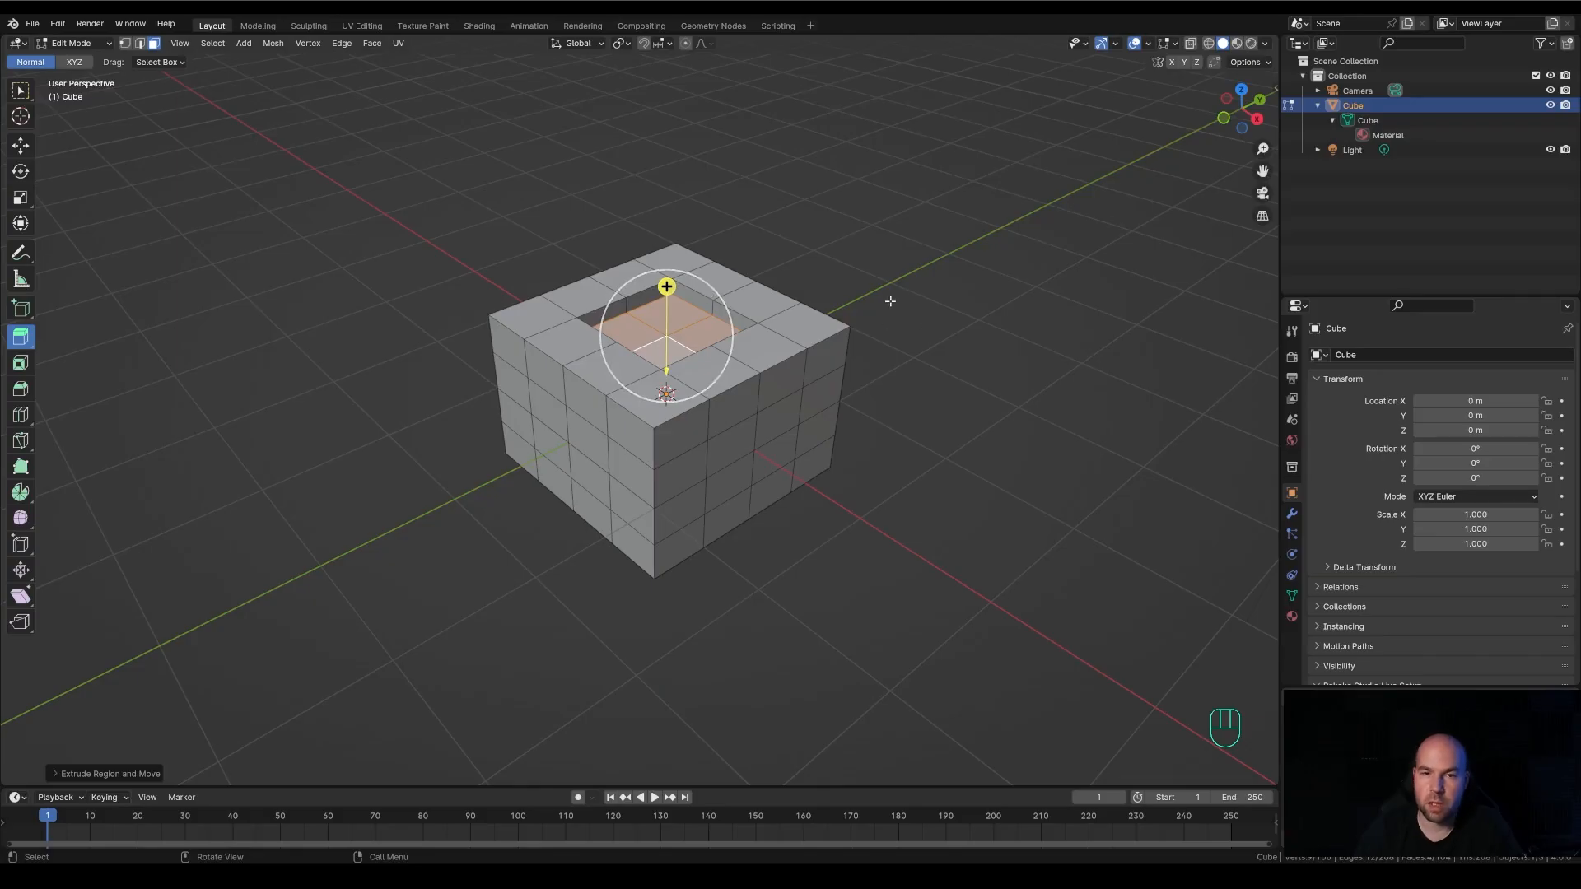
left_click(21, 92)
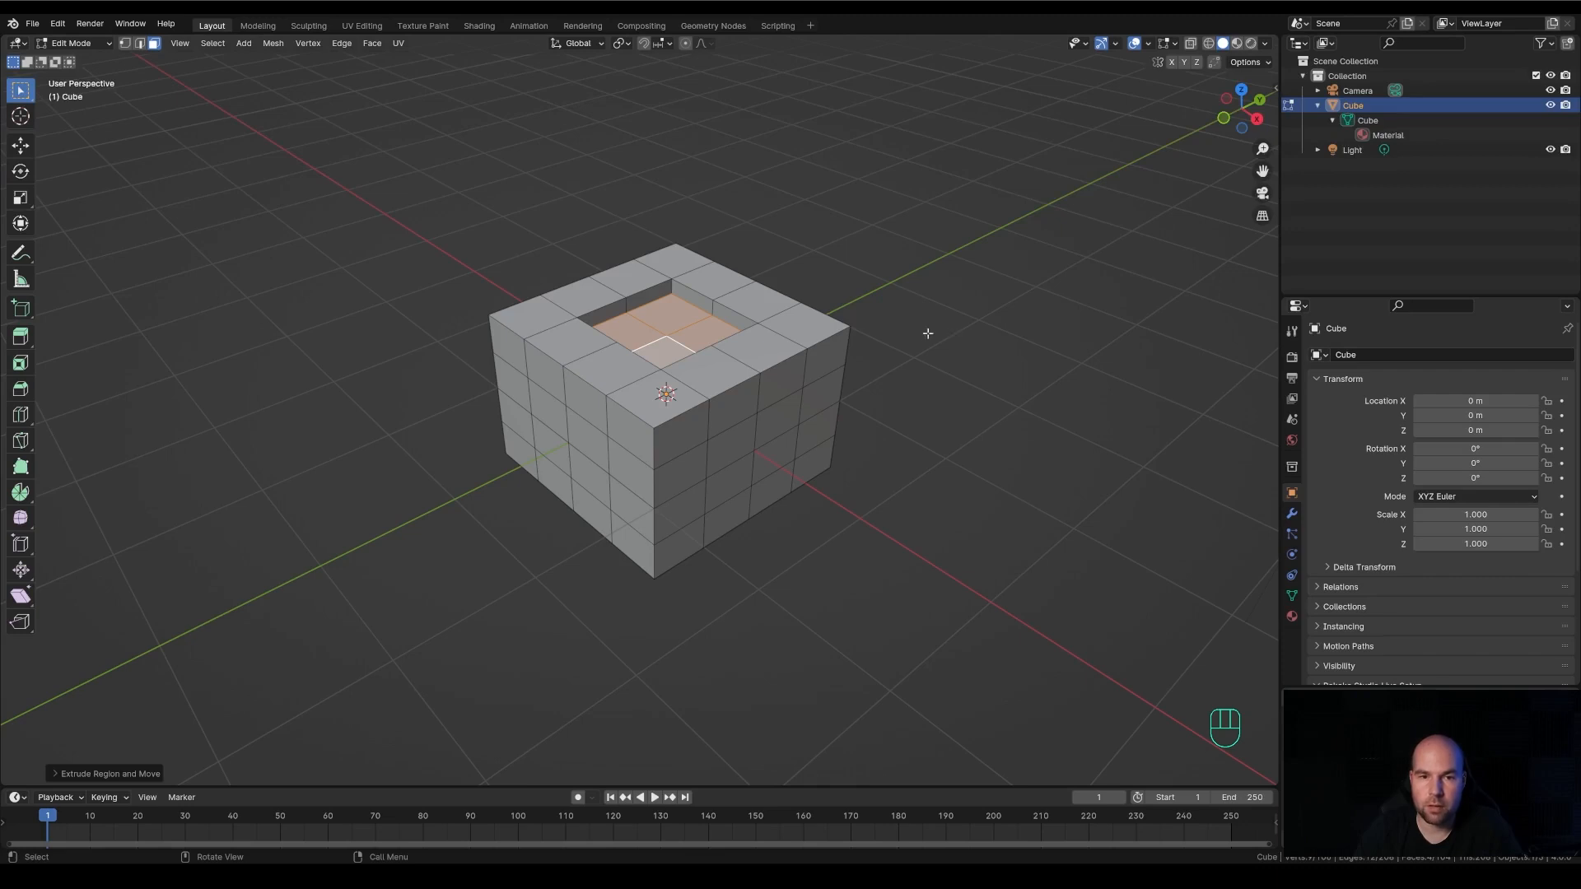
Extrude the far corner face of the recess floor downward by about 0.12 m.
left_click(672, 320)
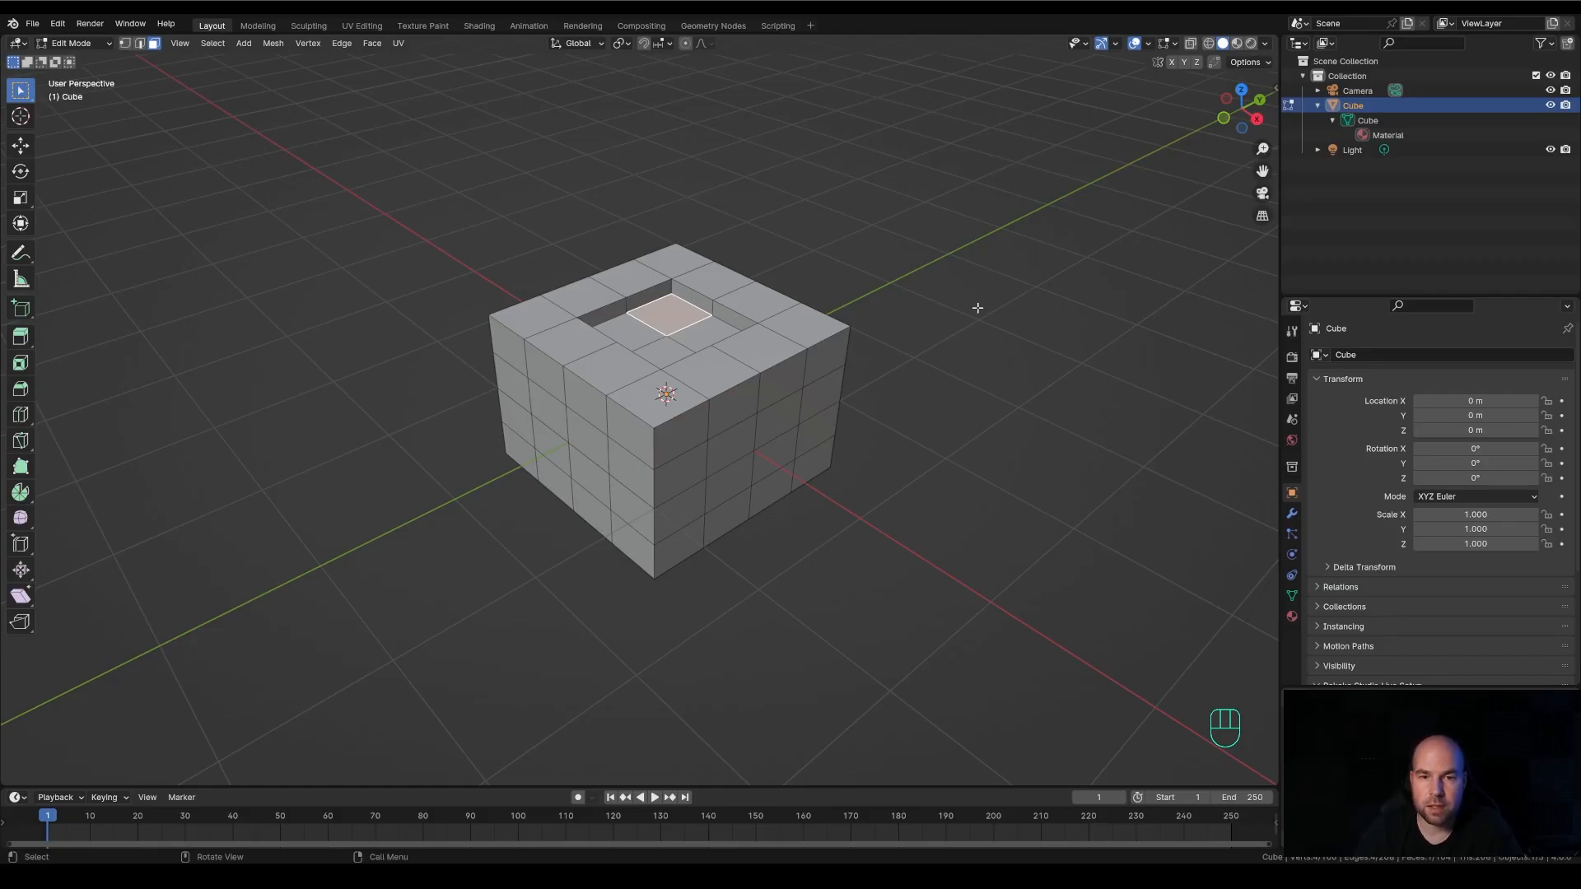
key("e")
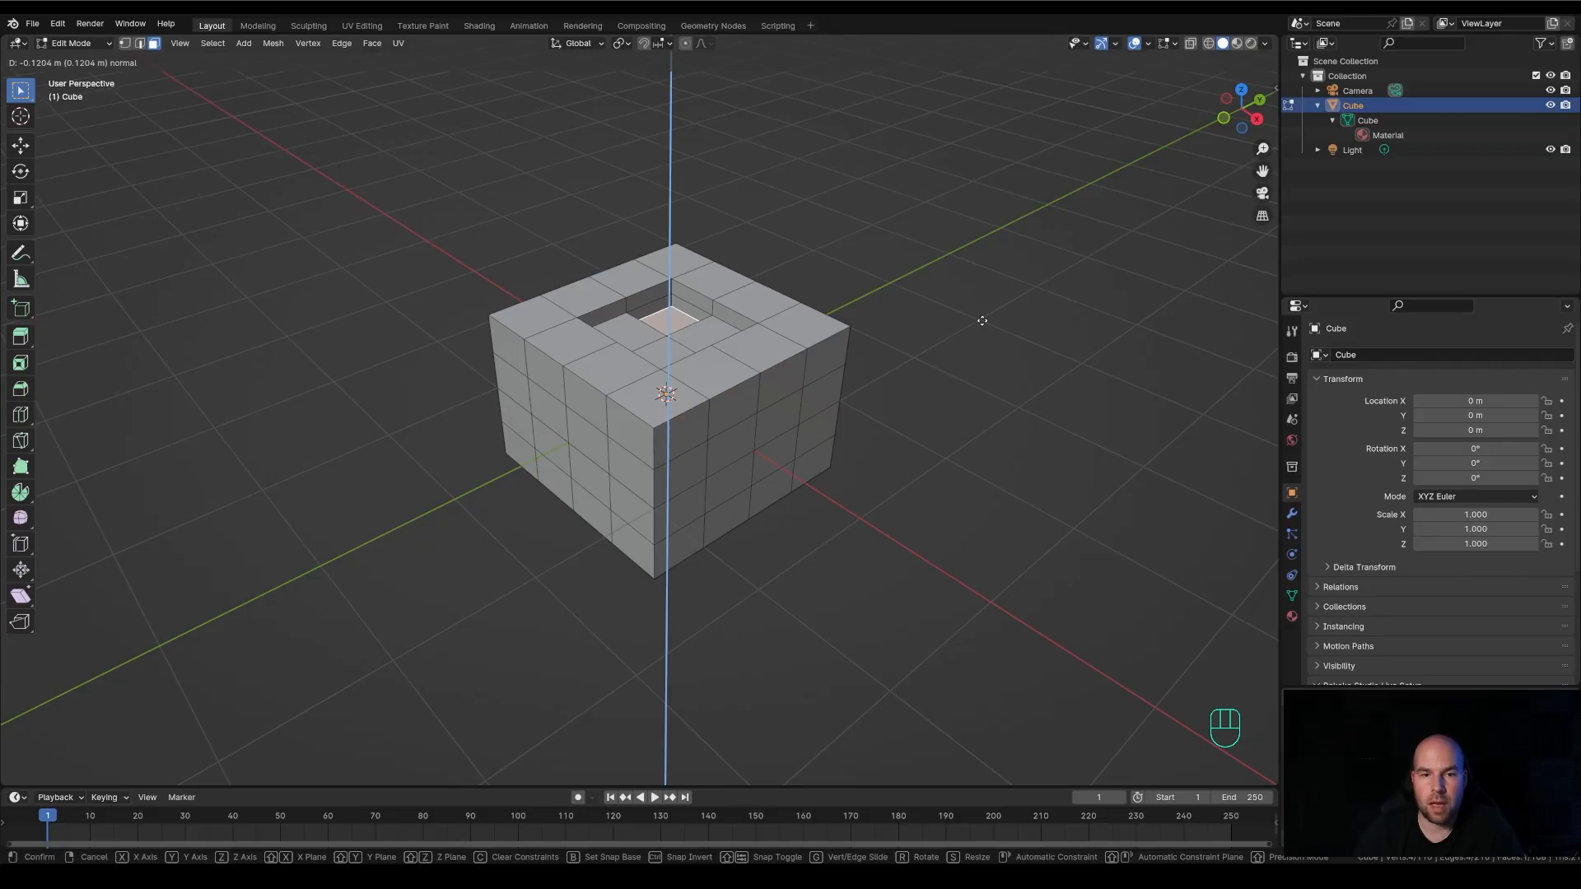
left_click(982, 321)
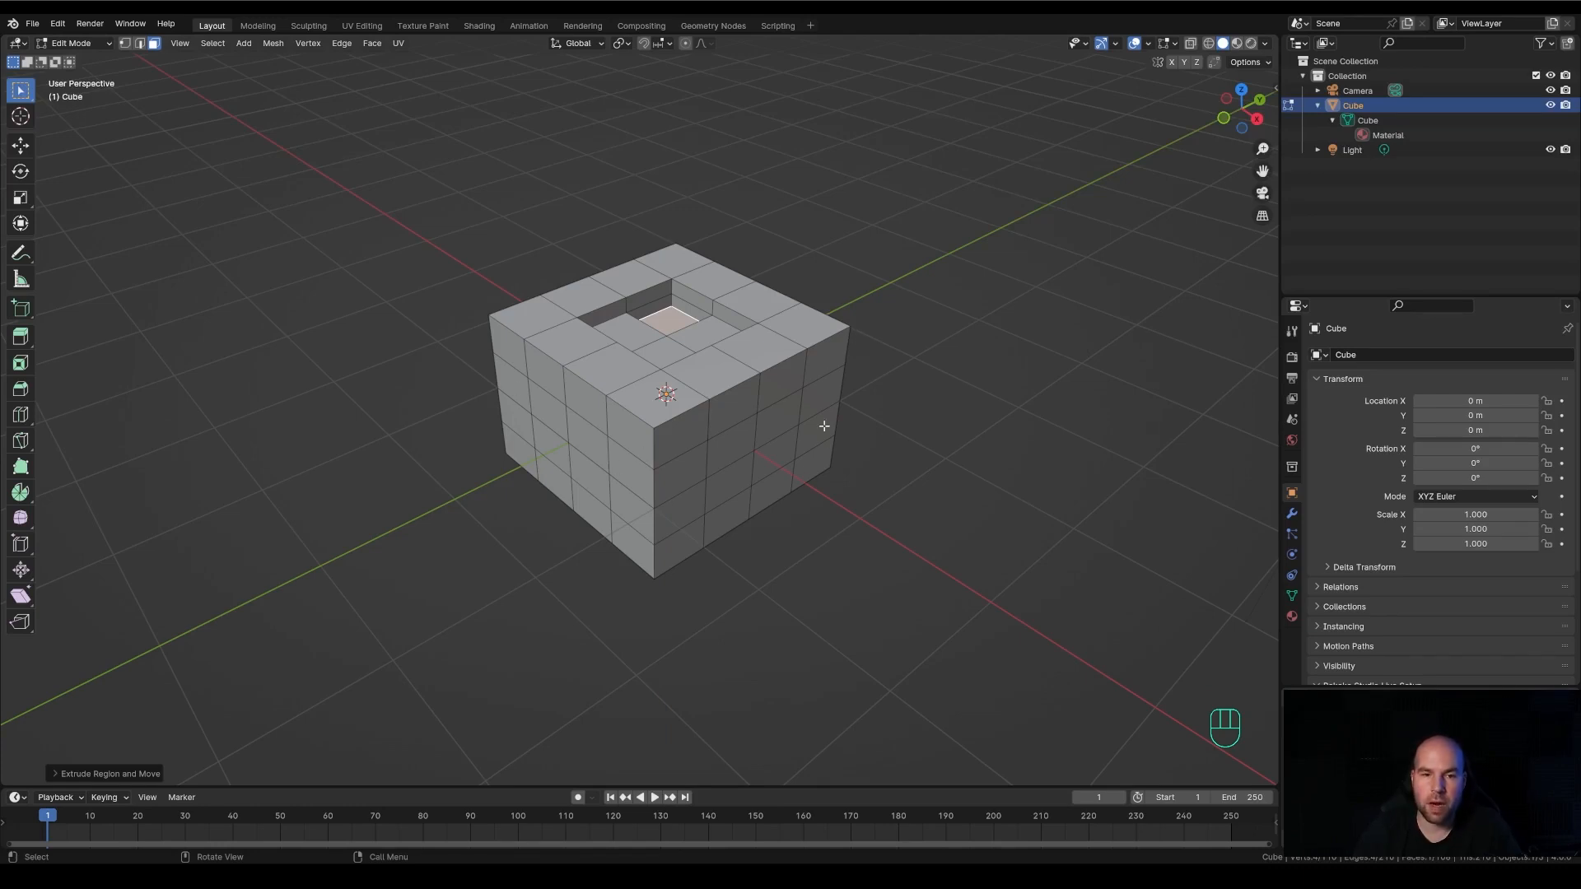
Select the complete ring of side faces just below the cube's top edge.
left_click(682, 435)
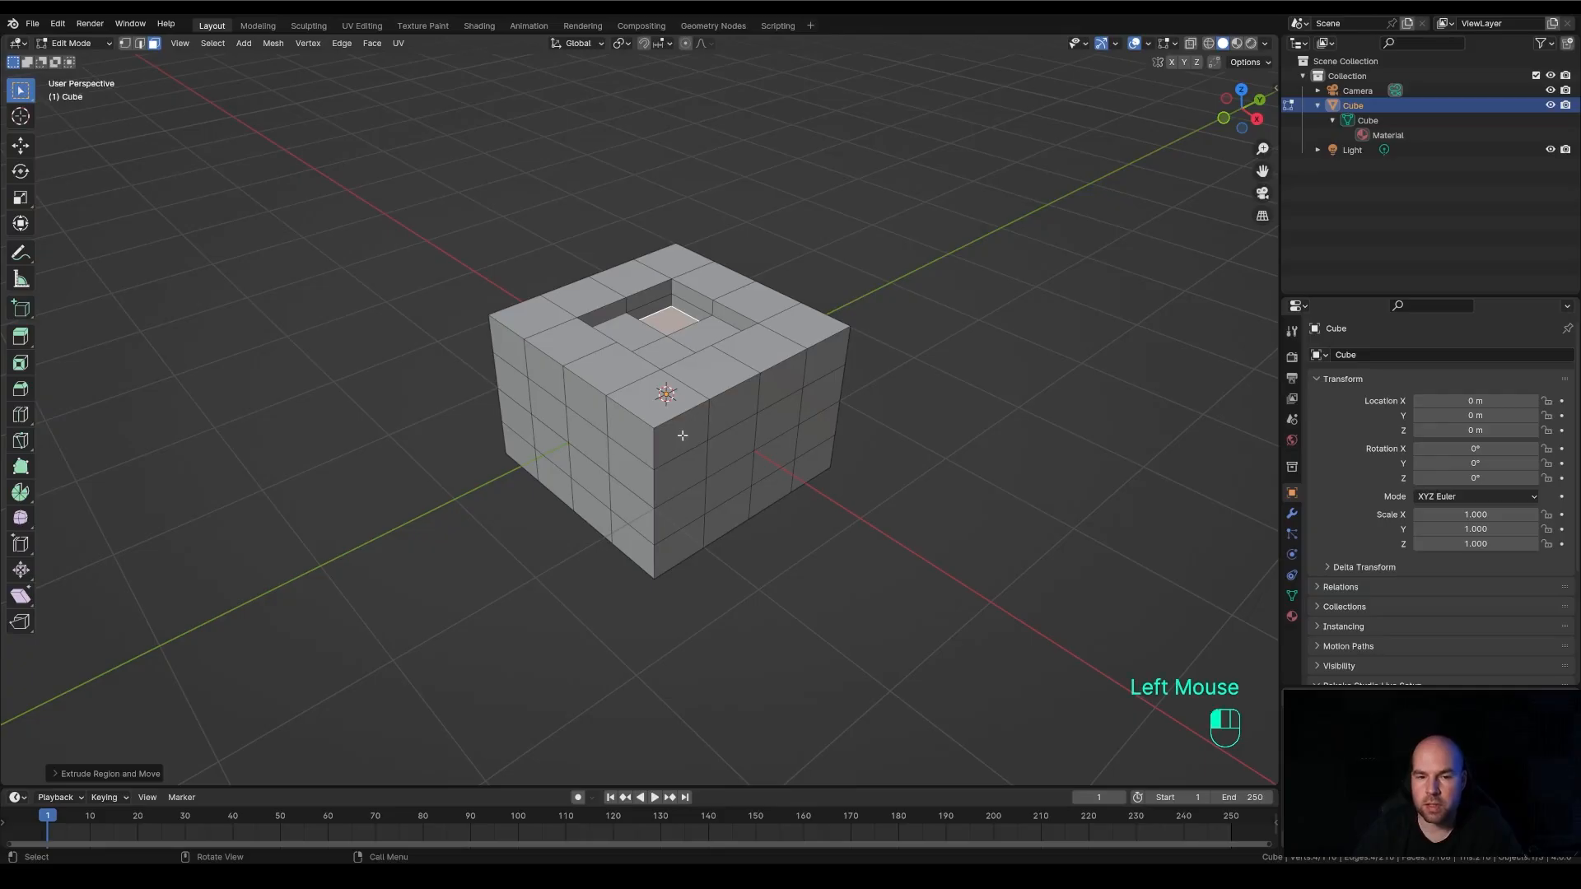
left_click(736, 409, "shift")
left_click(781, 386, "shift")
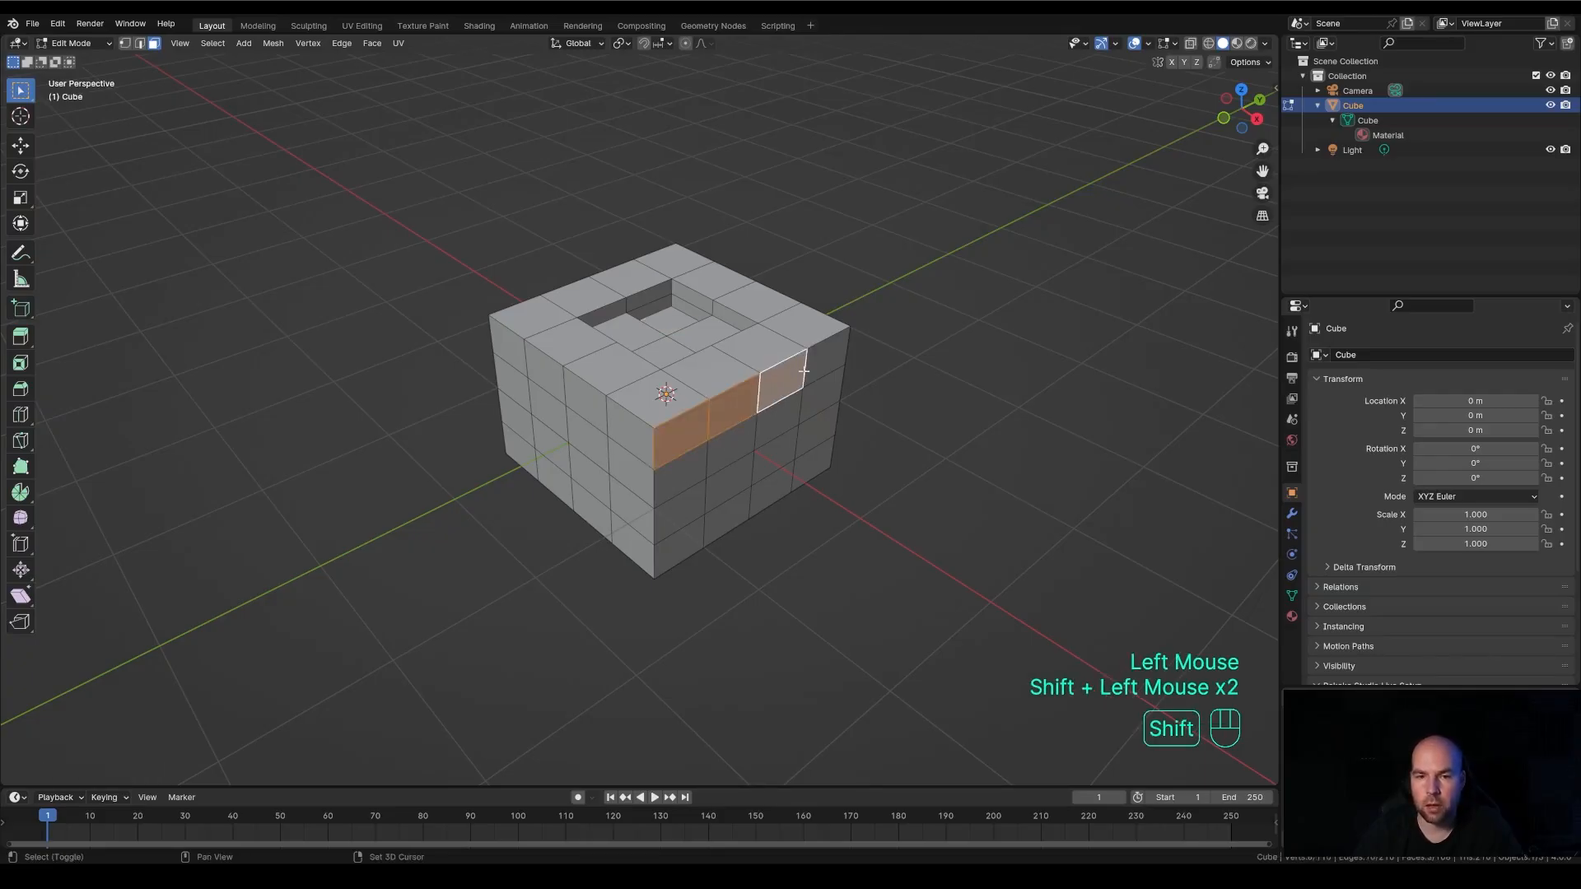
left_click(818, 372, "shift")
middle_click_drag(914, 431, 691, 516)
left_click(713, 455, "shift")
left_click(762, 429, "shift")
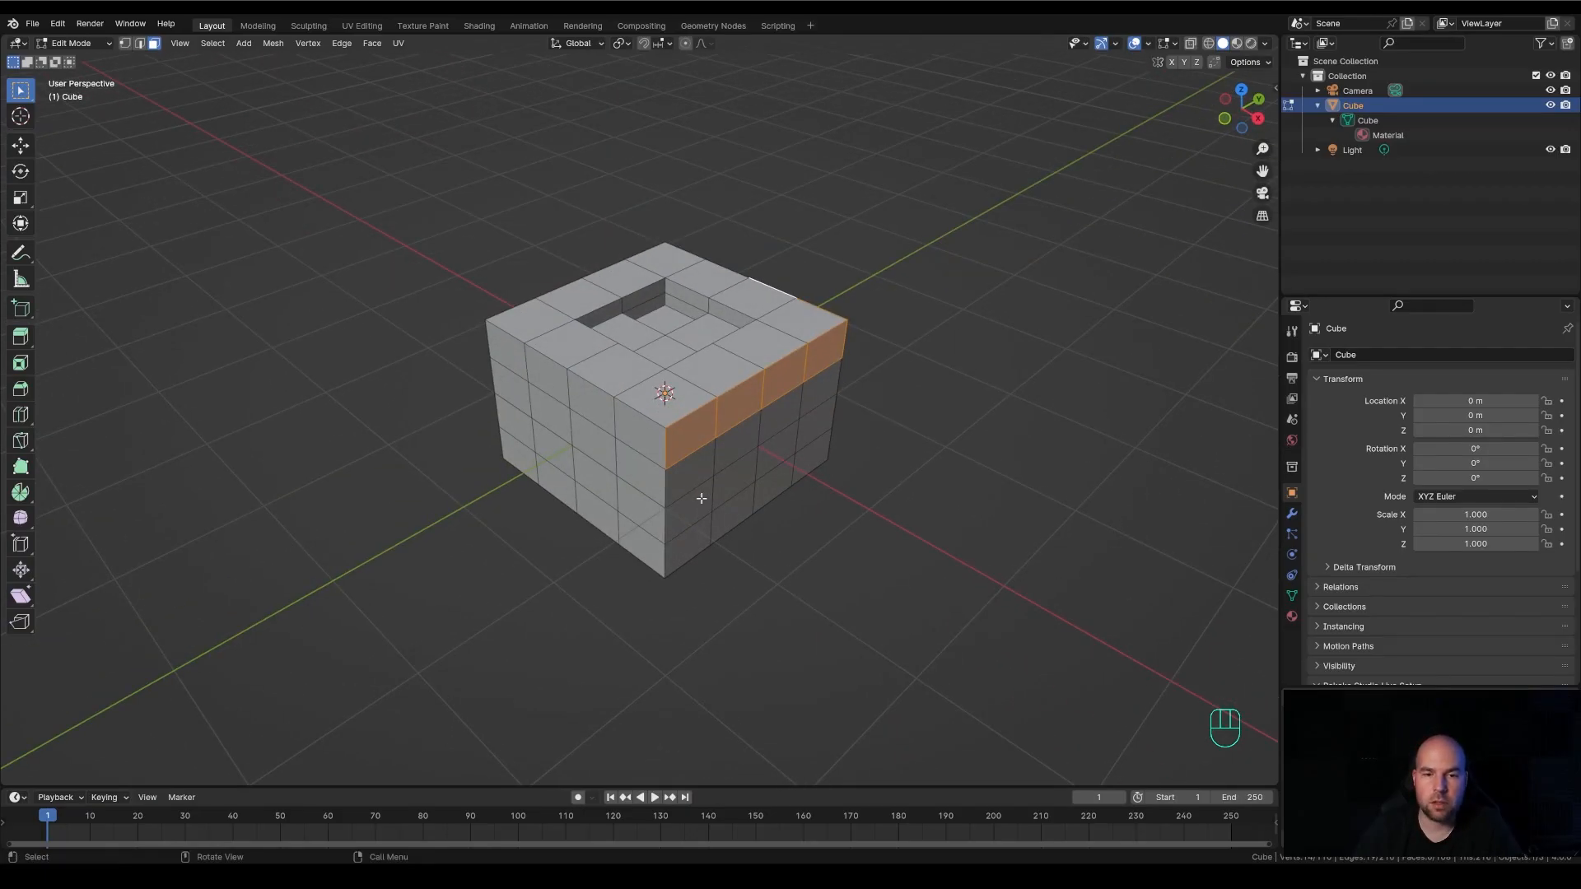
left_click(665, 448, "alt")
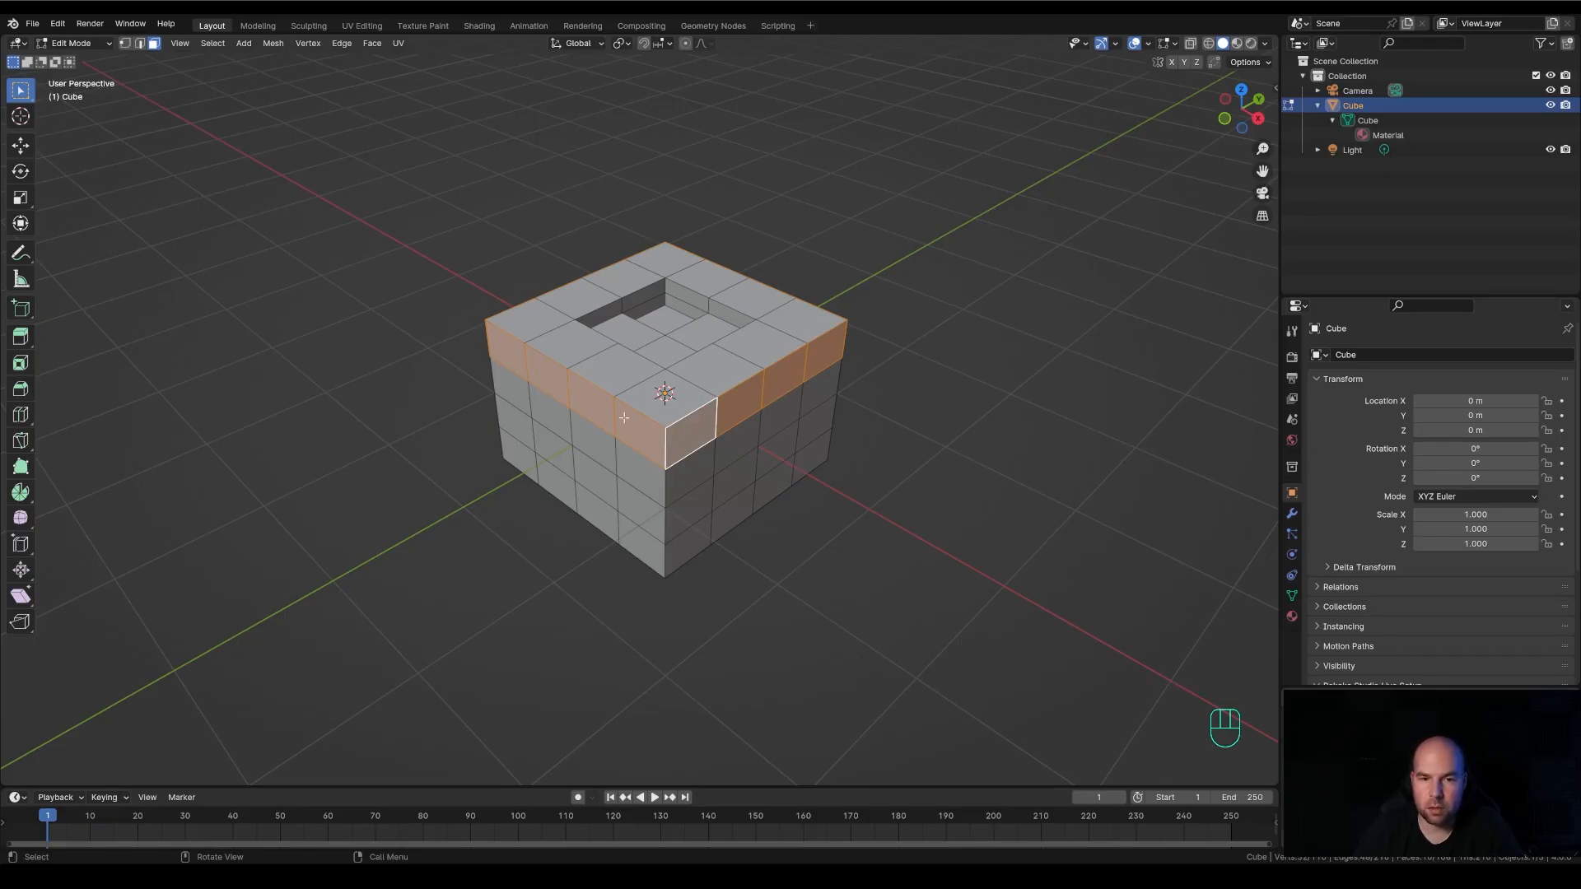
Switch the face loop selection to the vertical loop at the near corner, and back to the top horizontal ring.
scroll(758, 484, "up", 2)
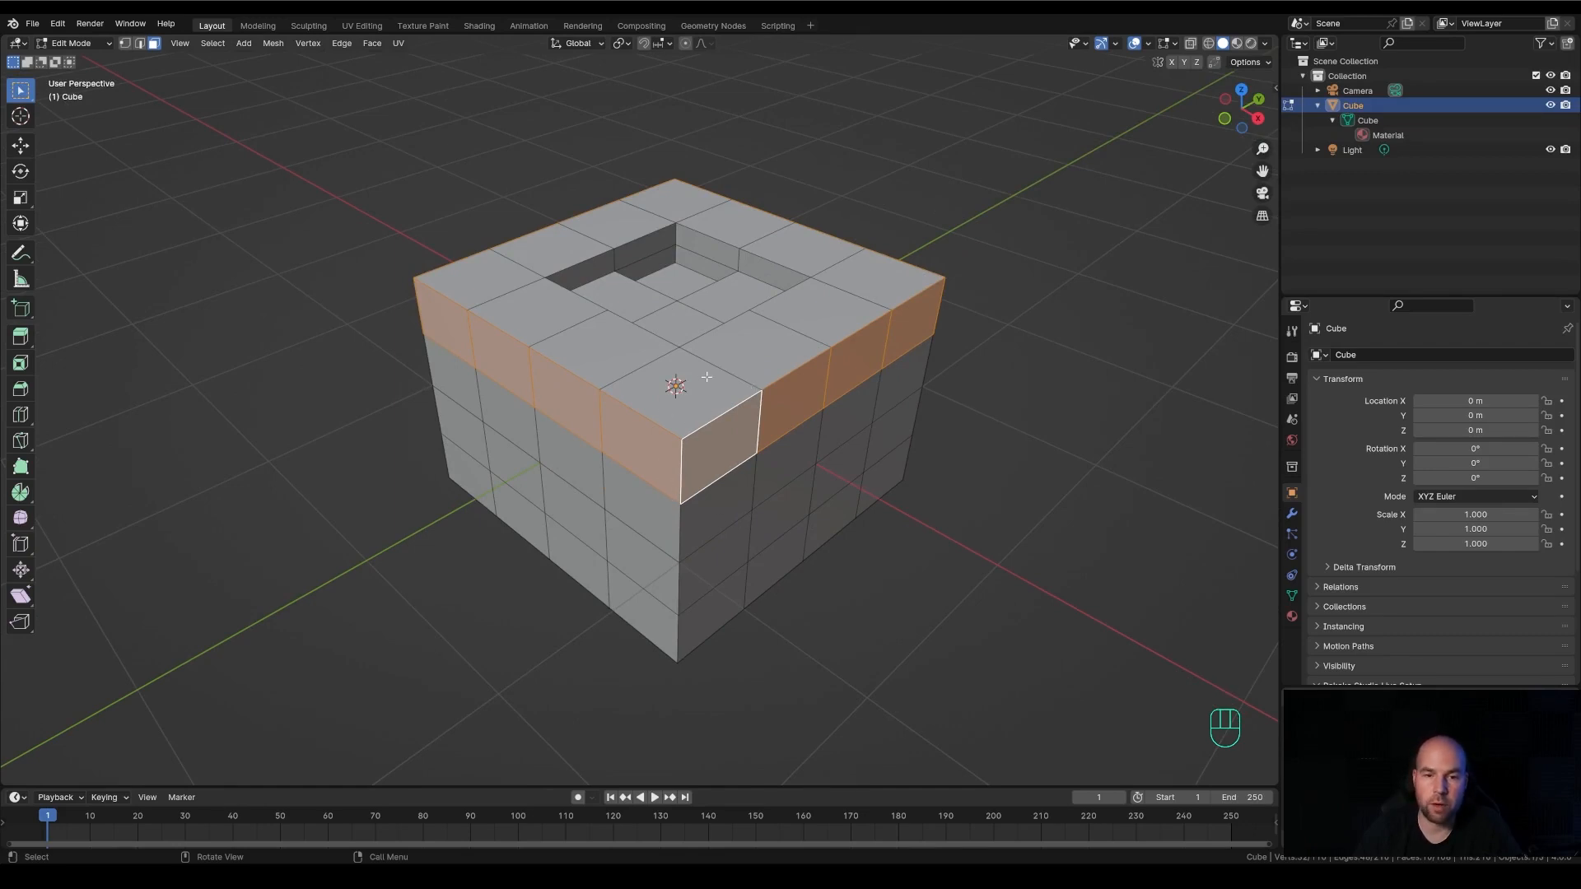
key("alt")
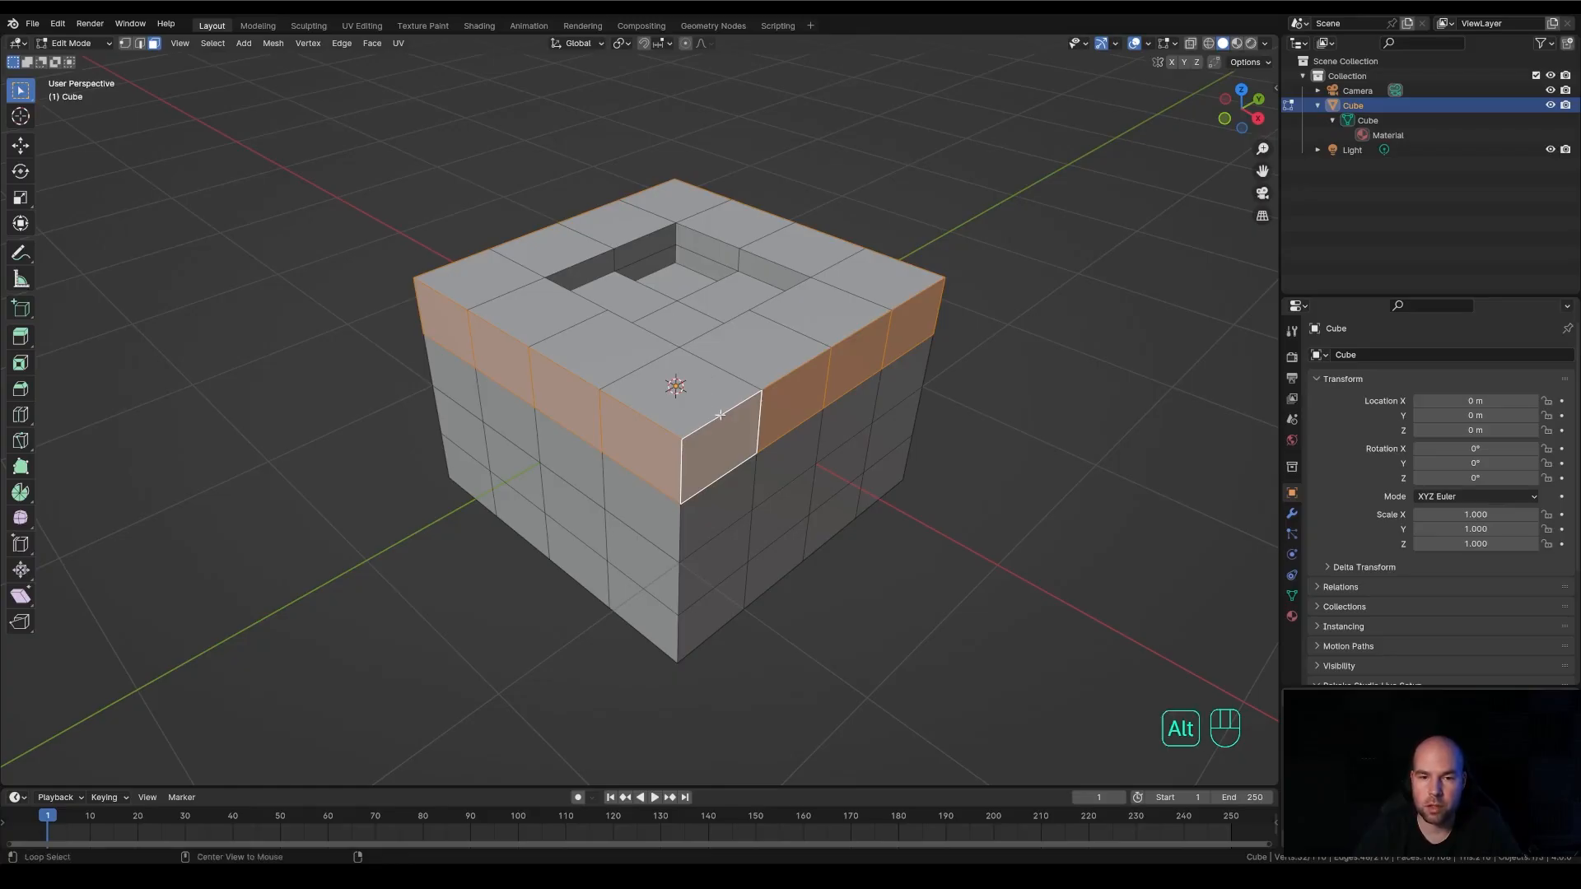
left_click(720, 416, "alt")
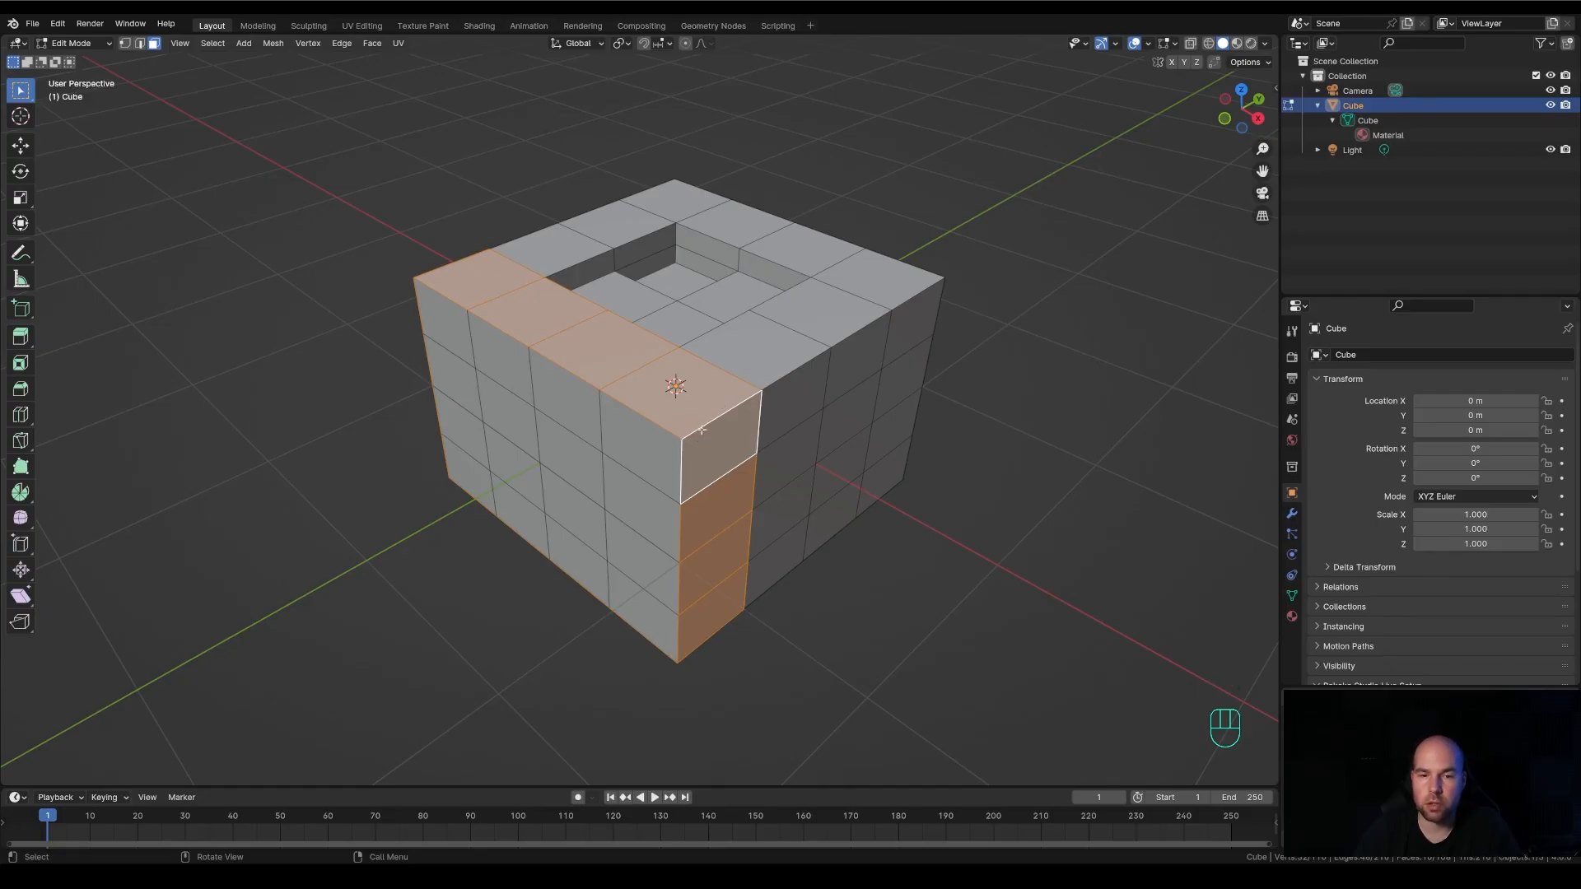
key("alt")
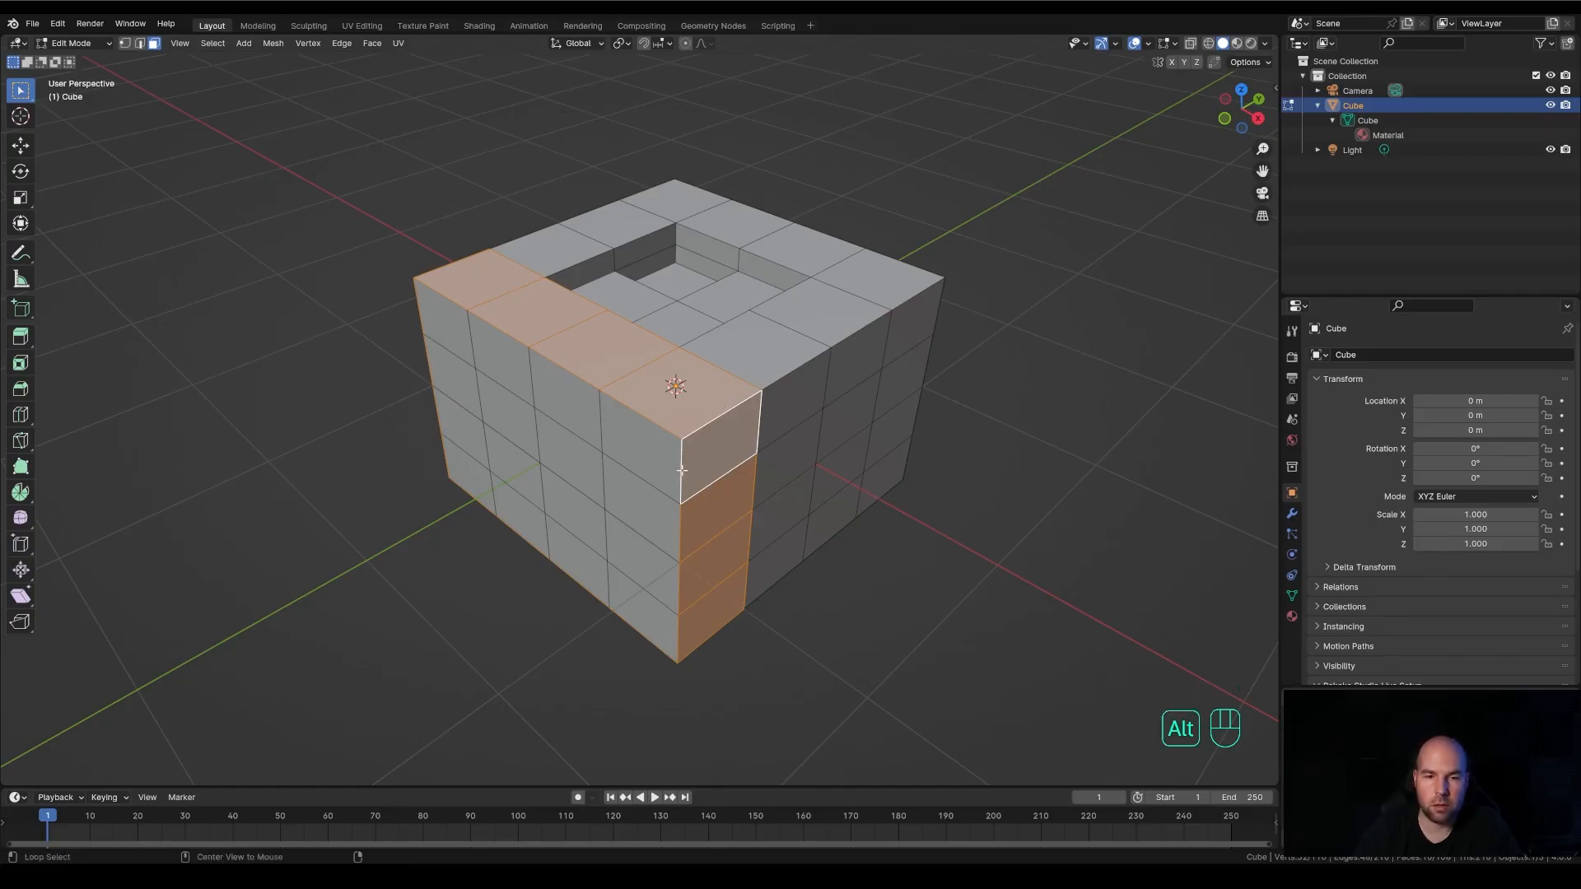
left_click(680, 472, "alt")
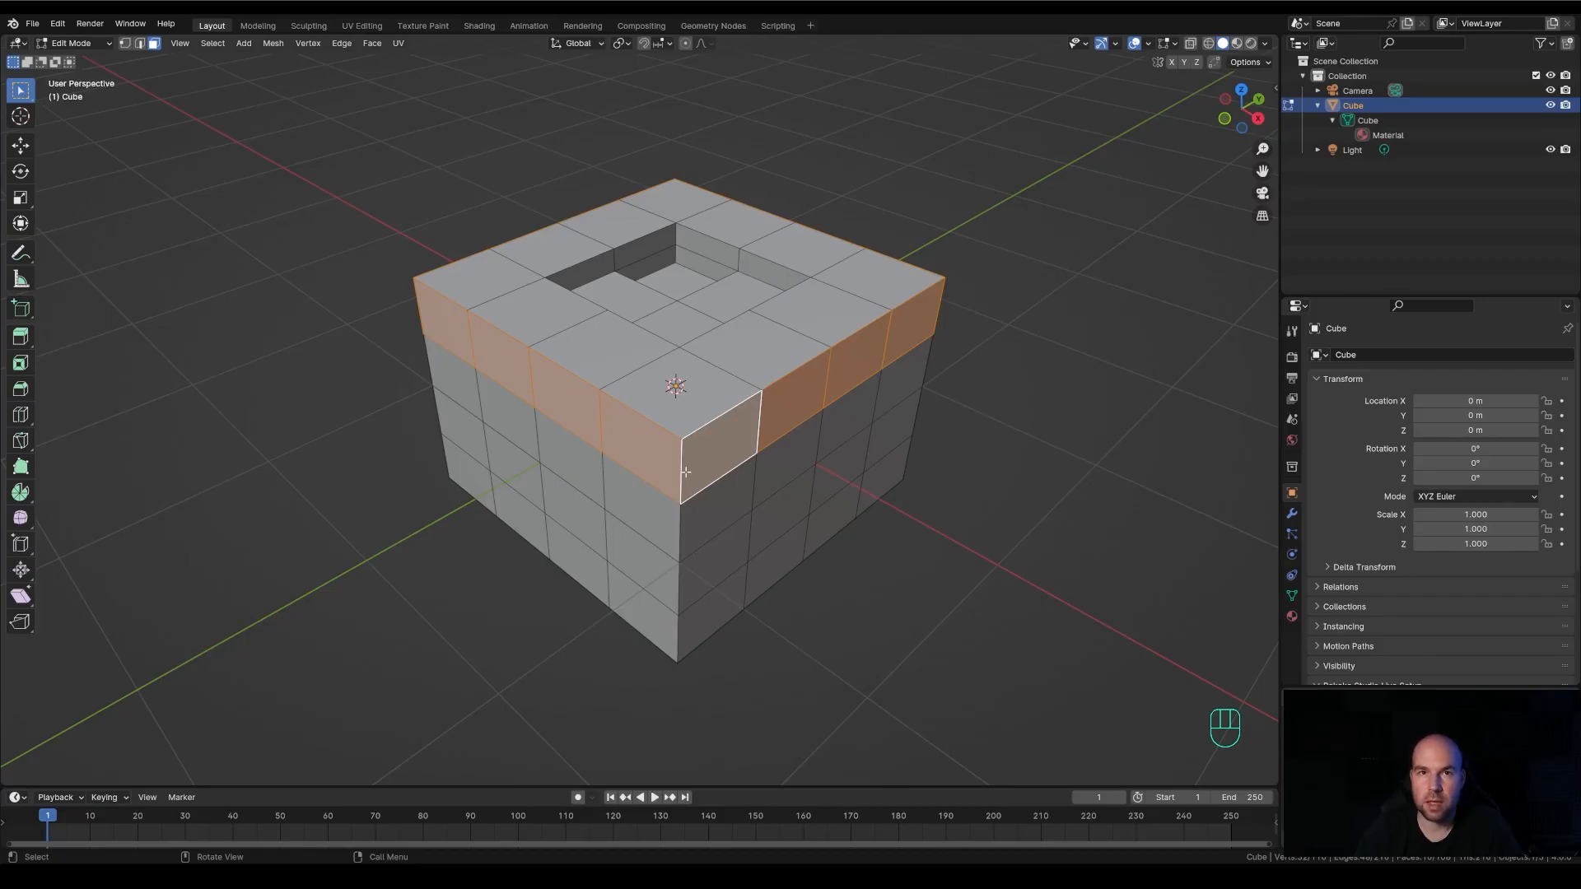
Add the three lower horizontal face loops to the selection so that all of the cube's side faces are selected.
scroll(709, 463, "down", 1)
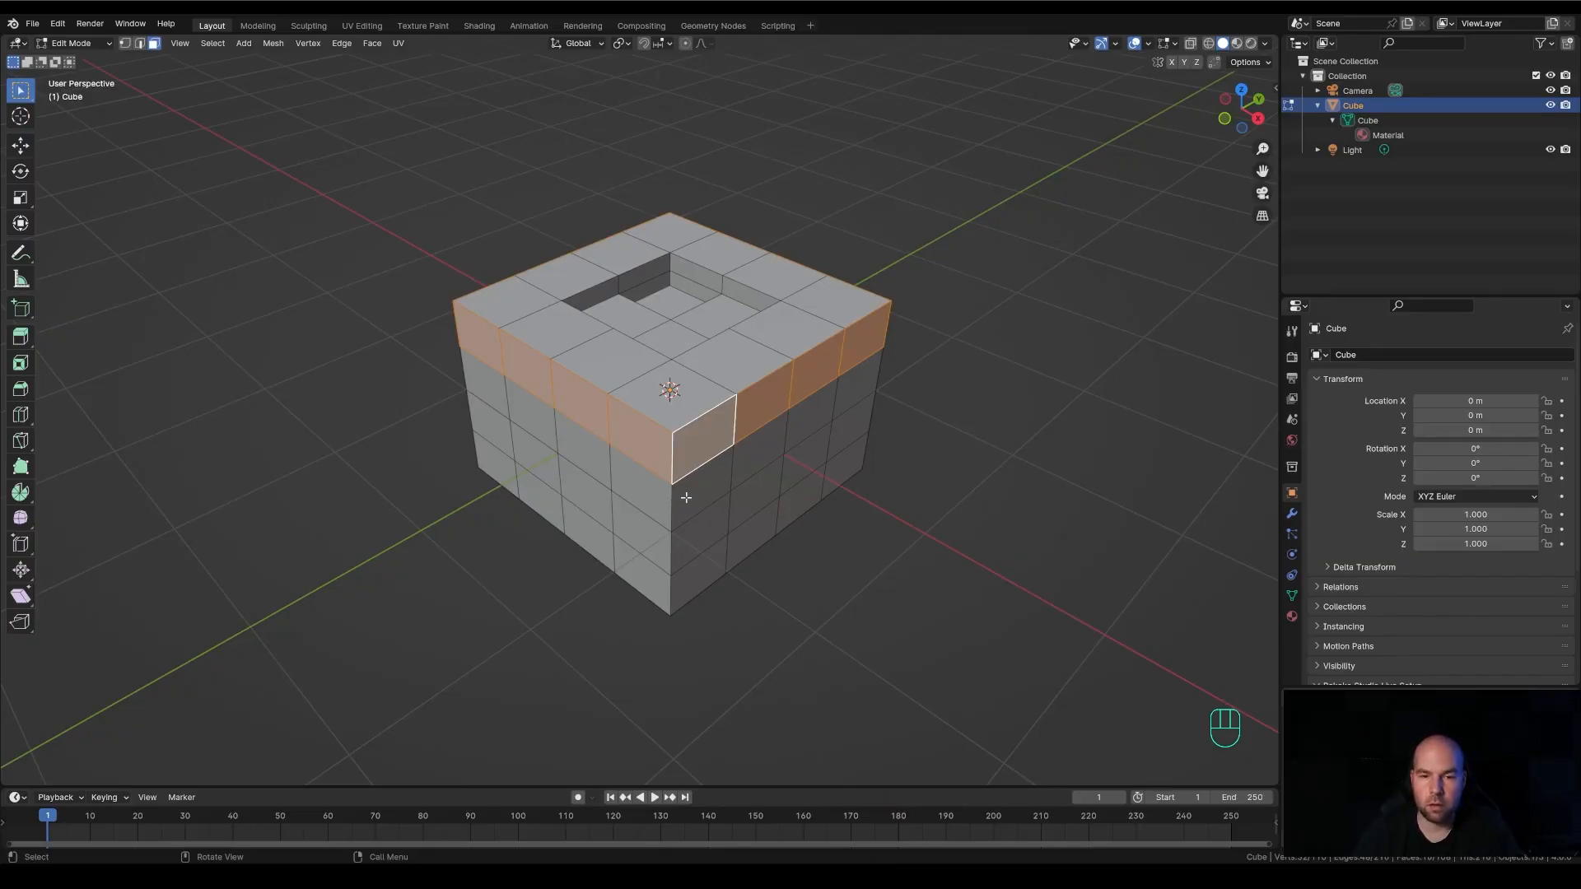
key("alt")
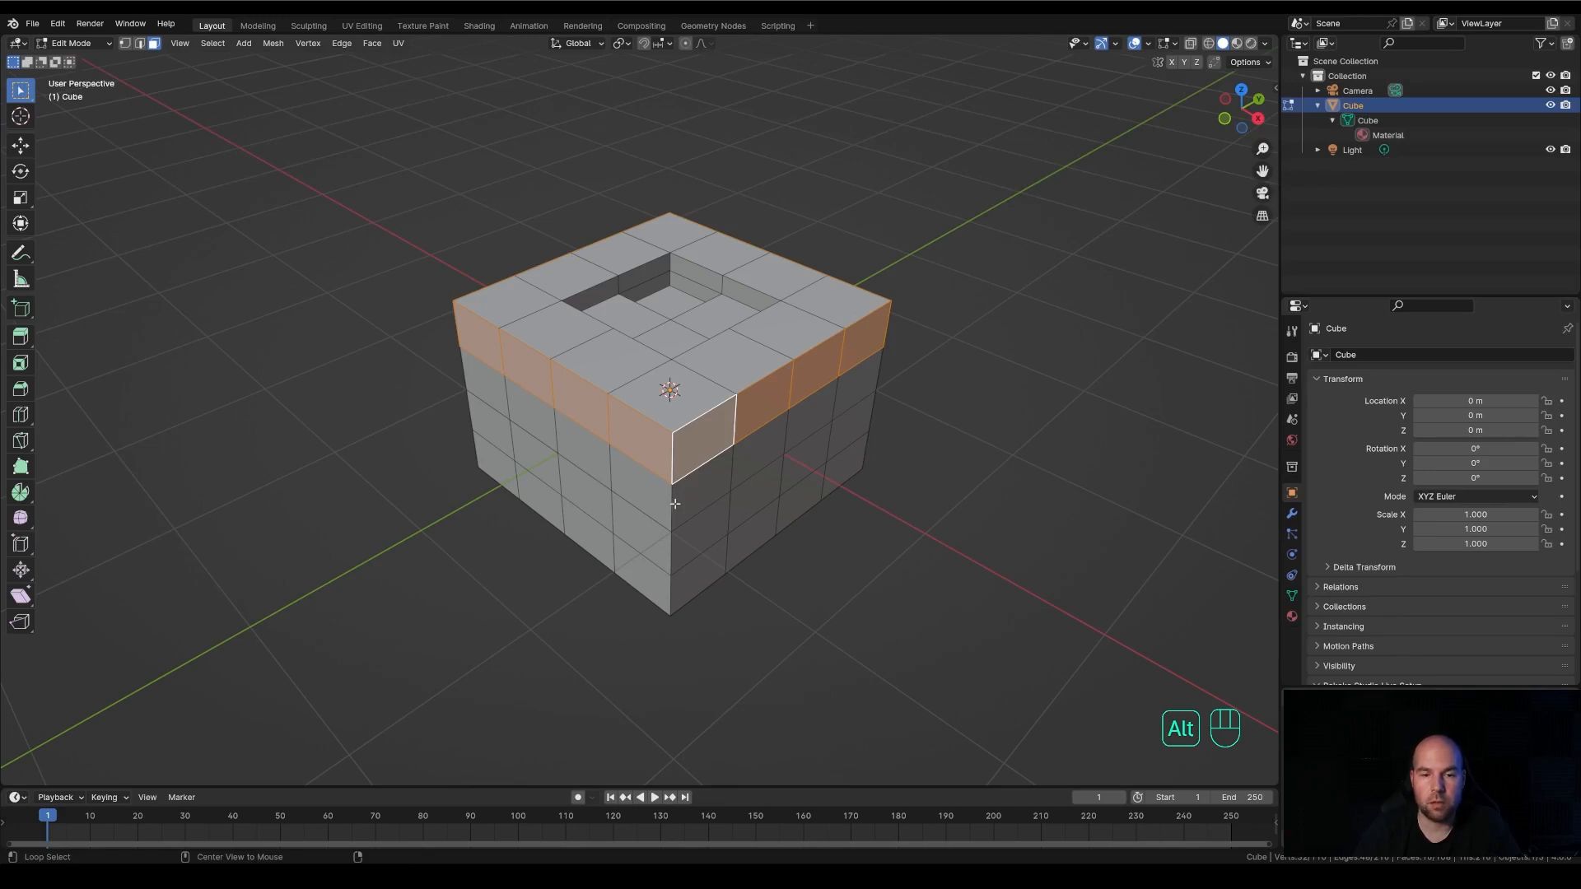
key("shift")
left_click(671, 504, "alt+shift")
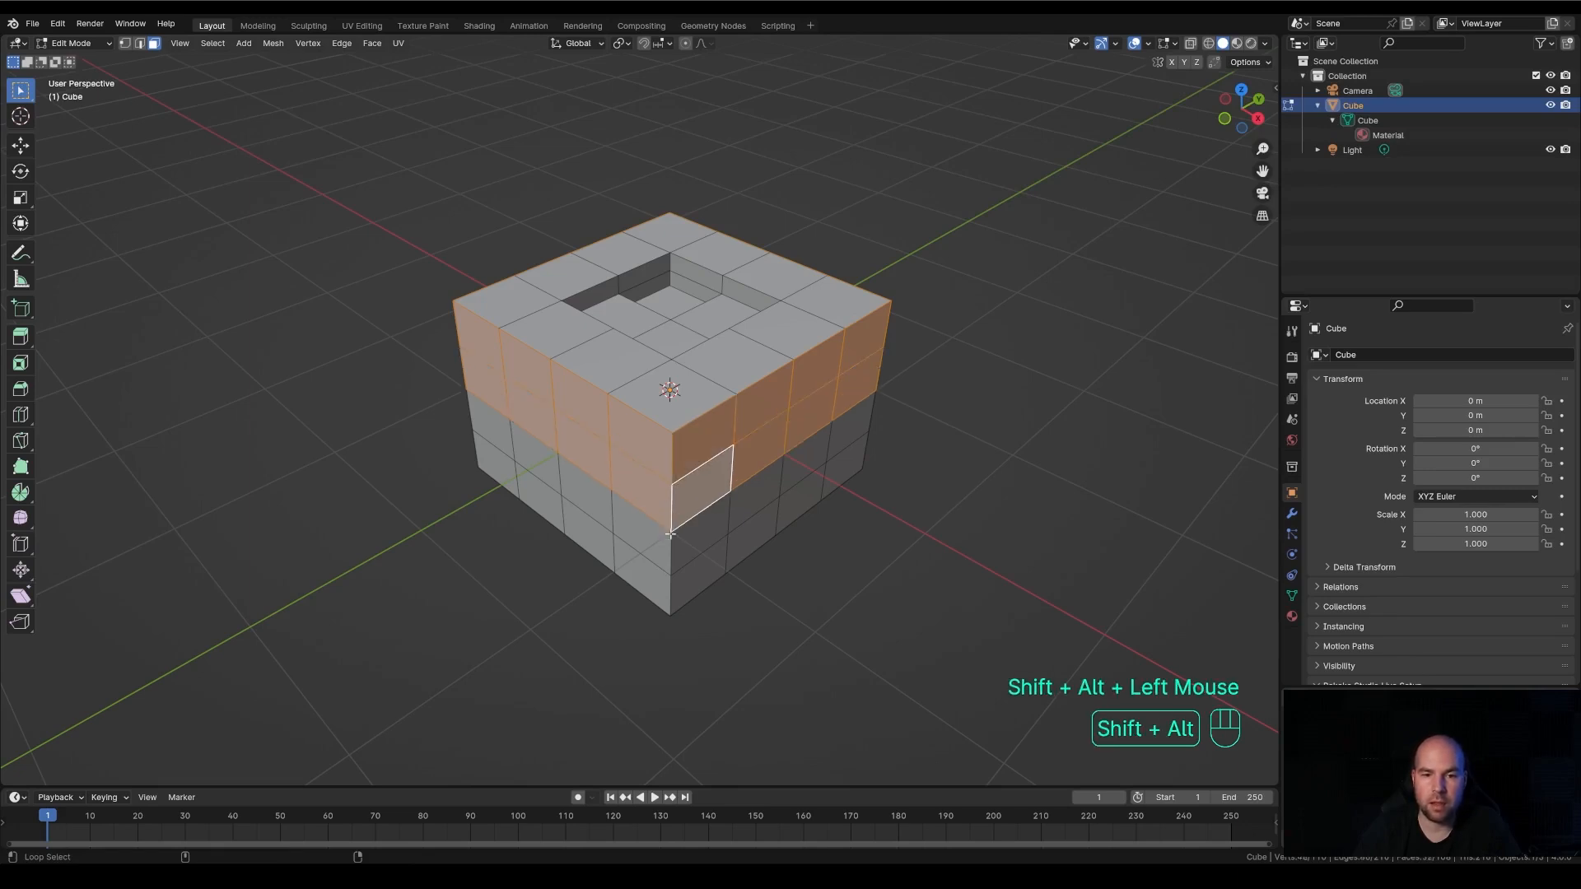
left_click(671, 552, "alt+shift")
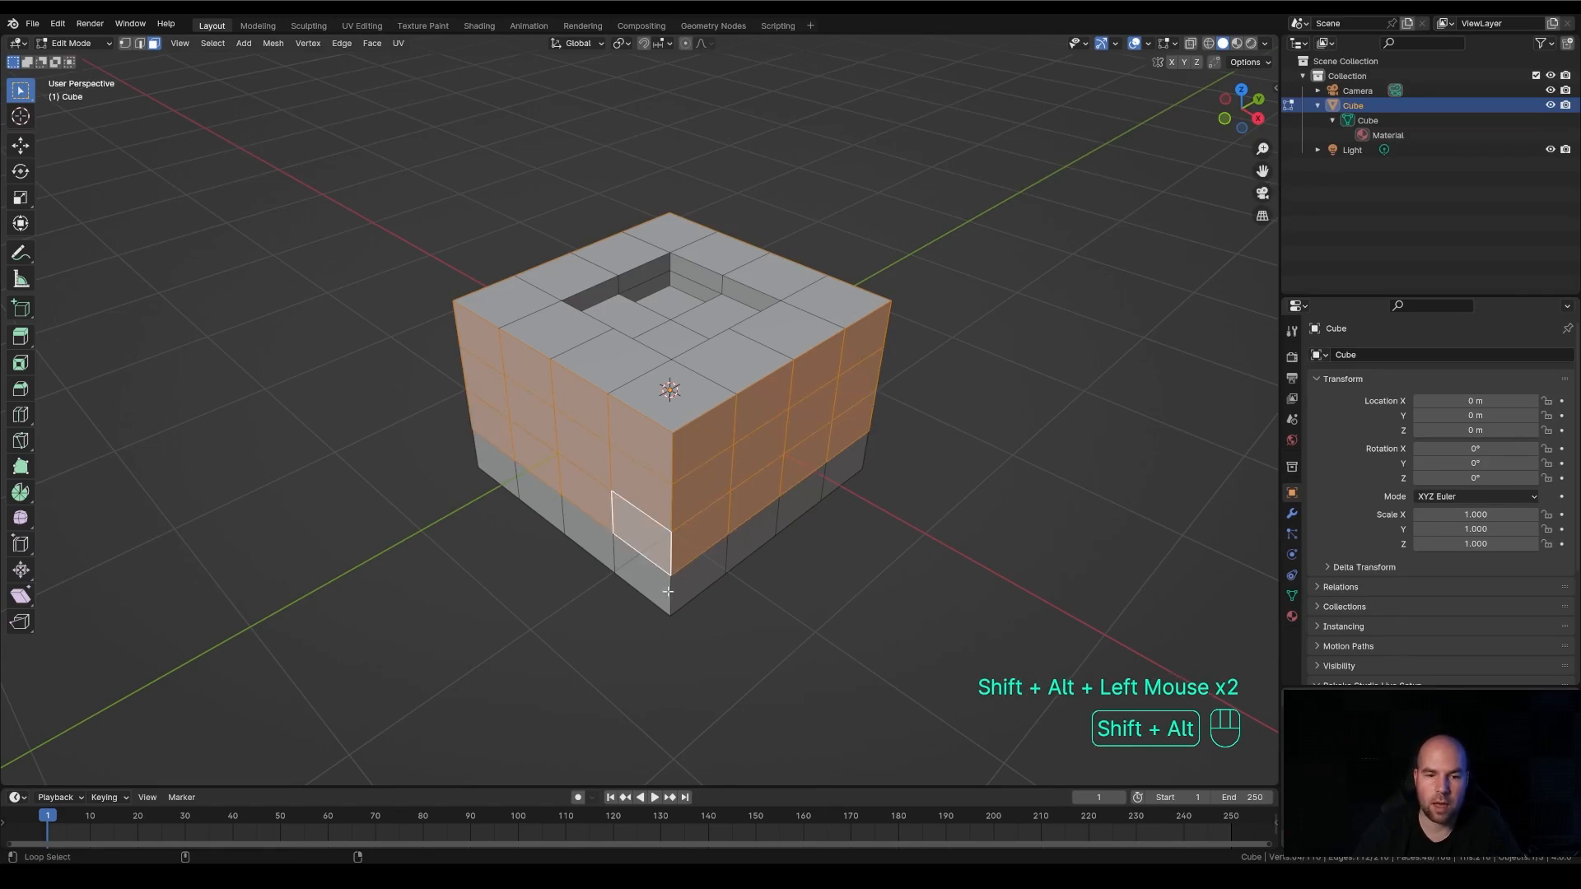
left_click(669, 592, "alt+shift")
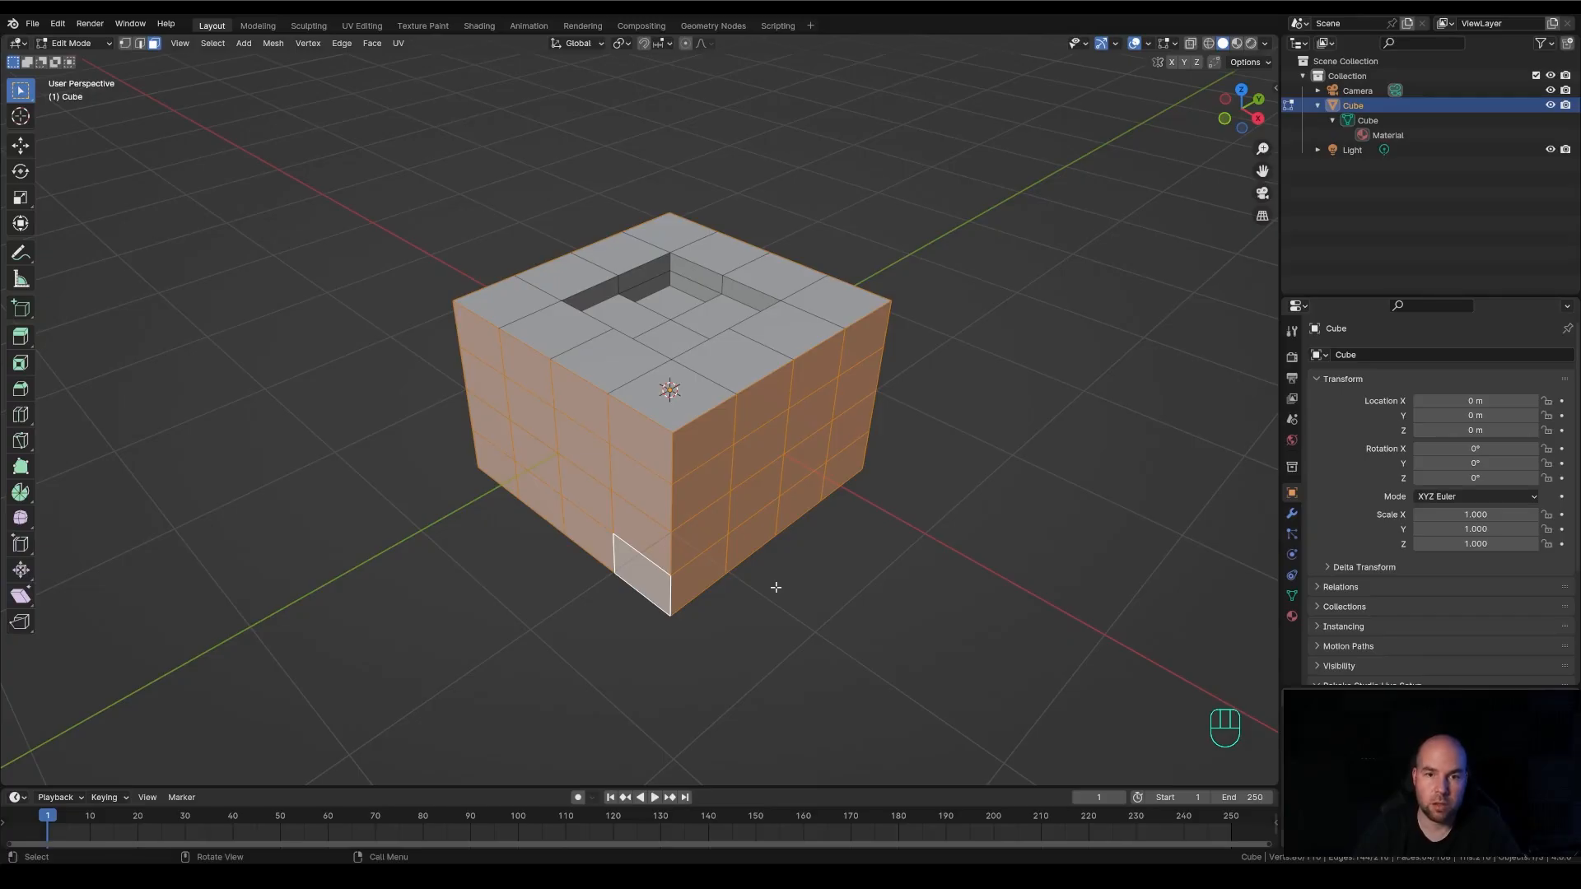
Enable Emulate 3 Button Mouse in the input preferences and try loop selecting on the cube's near edge.
left_click(58, 24)
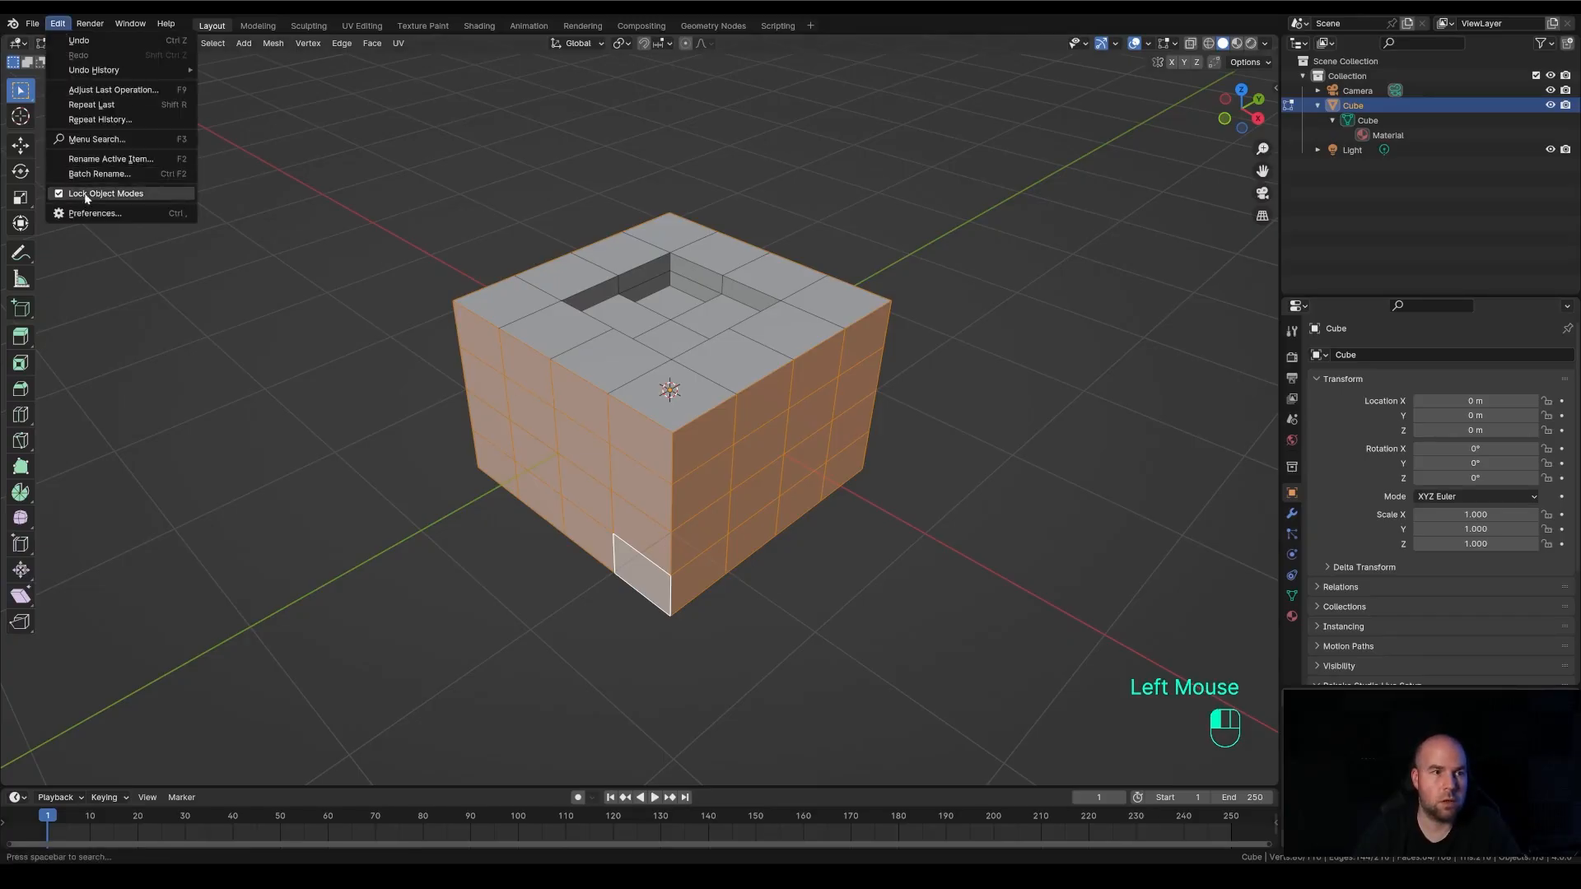
left_click(86, 213)
left_click(287, 115)
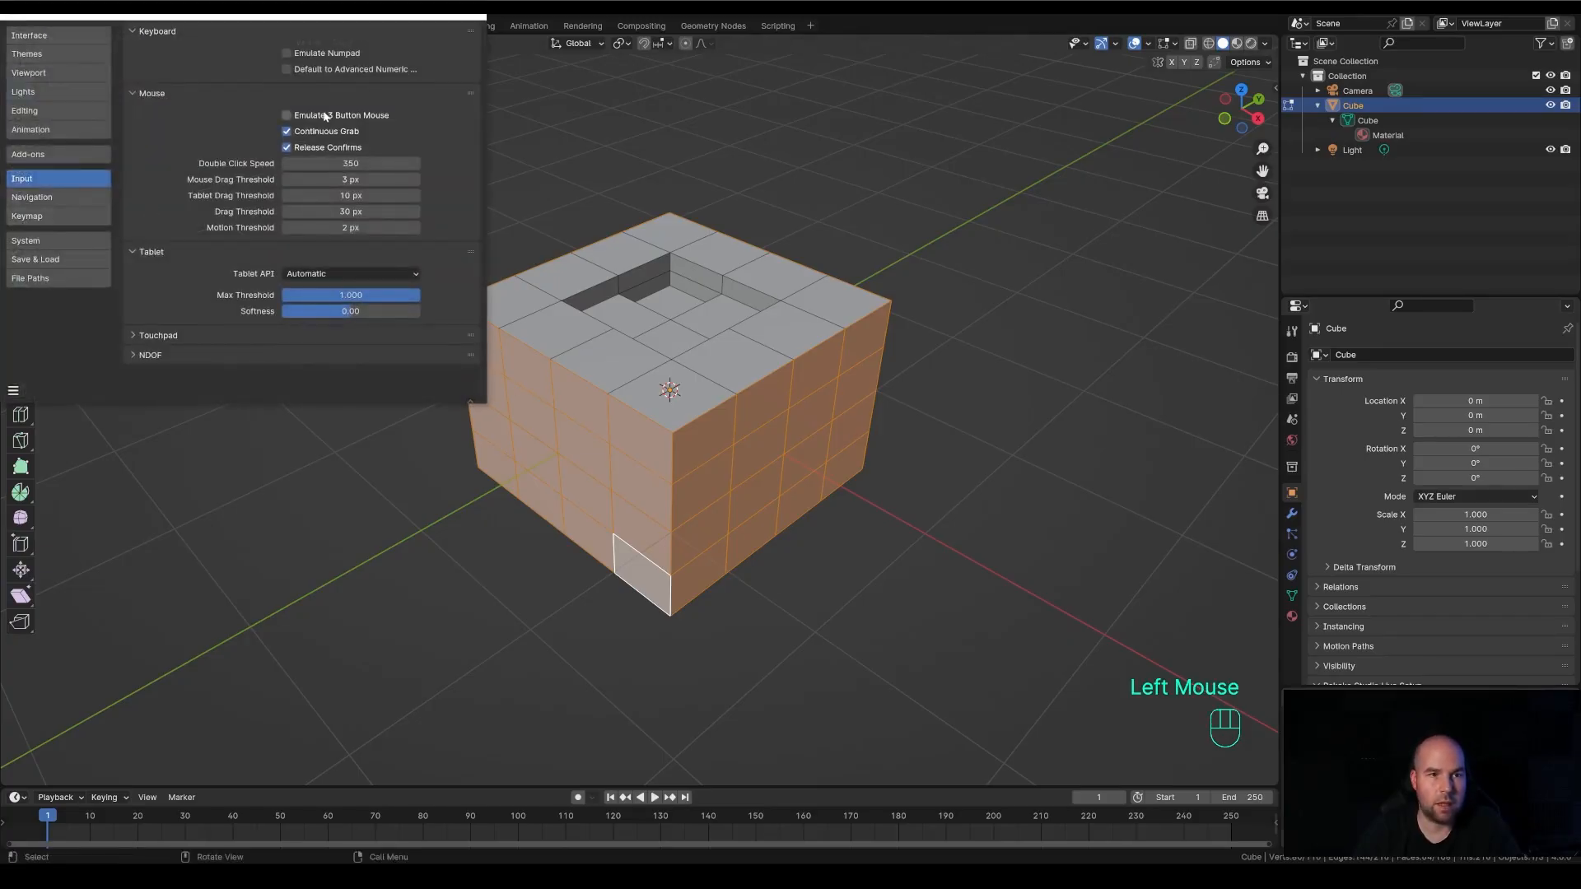
left_click(469, 20)
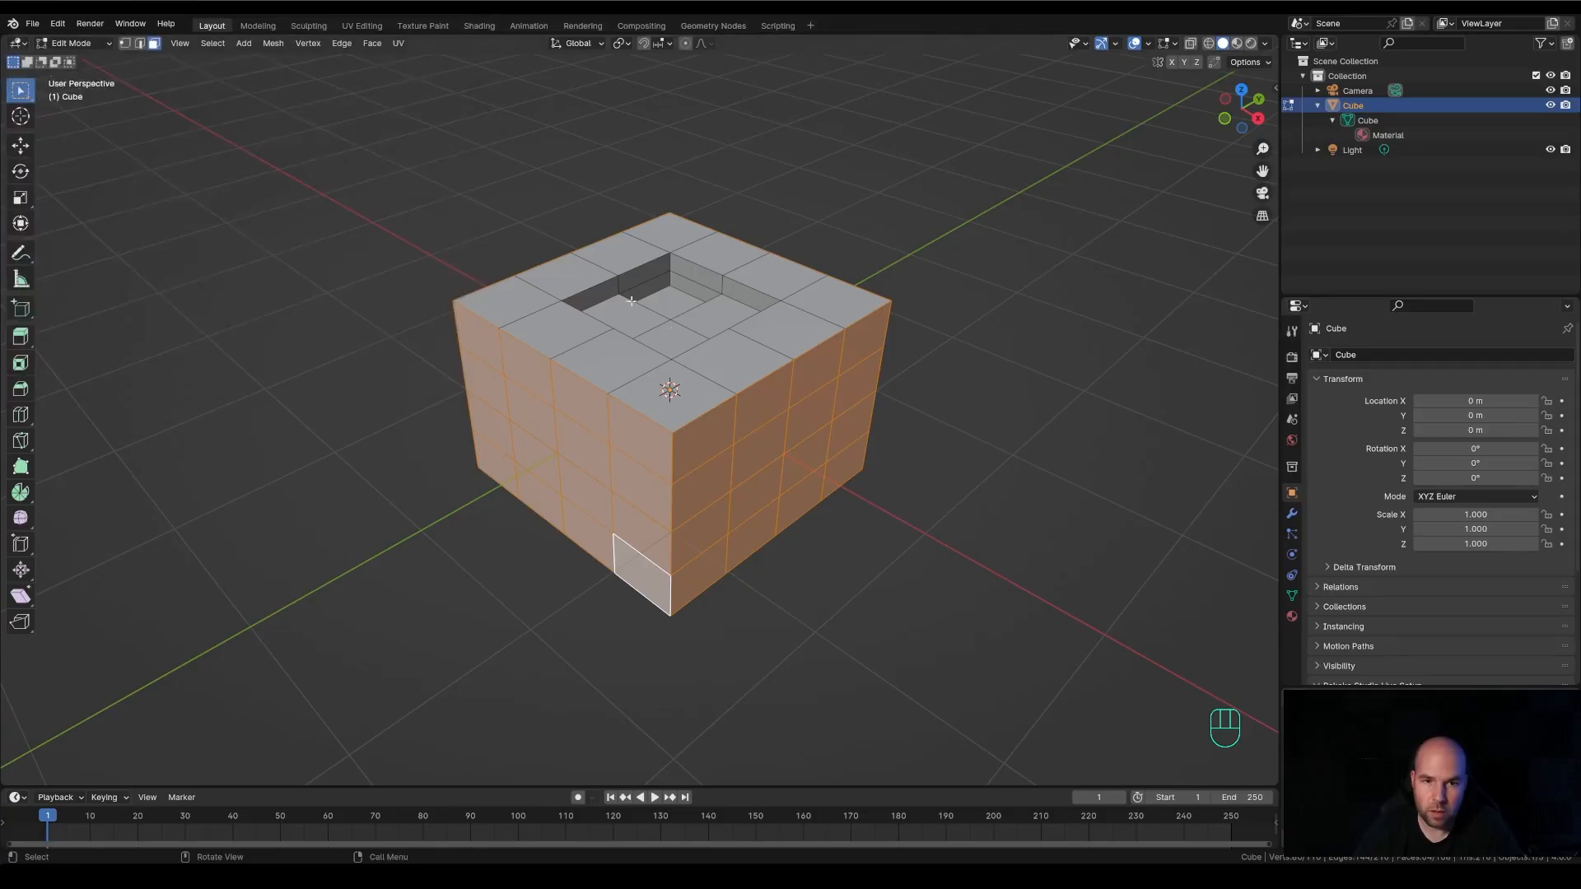
left_click(673, 462, "alt")
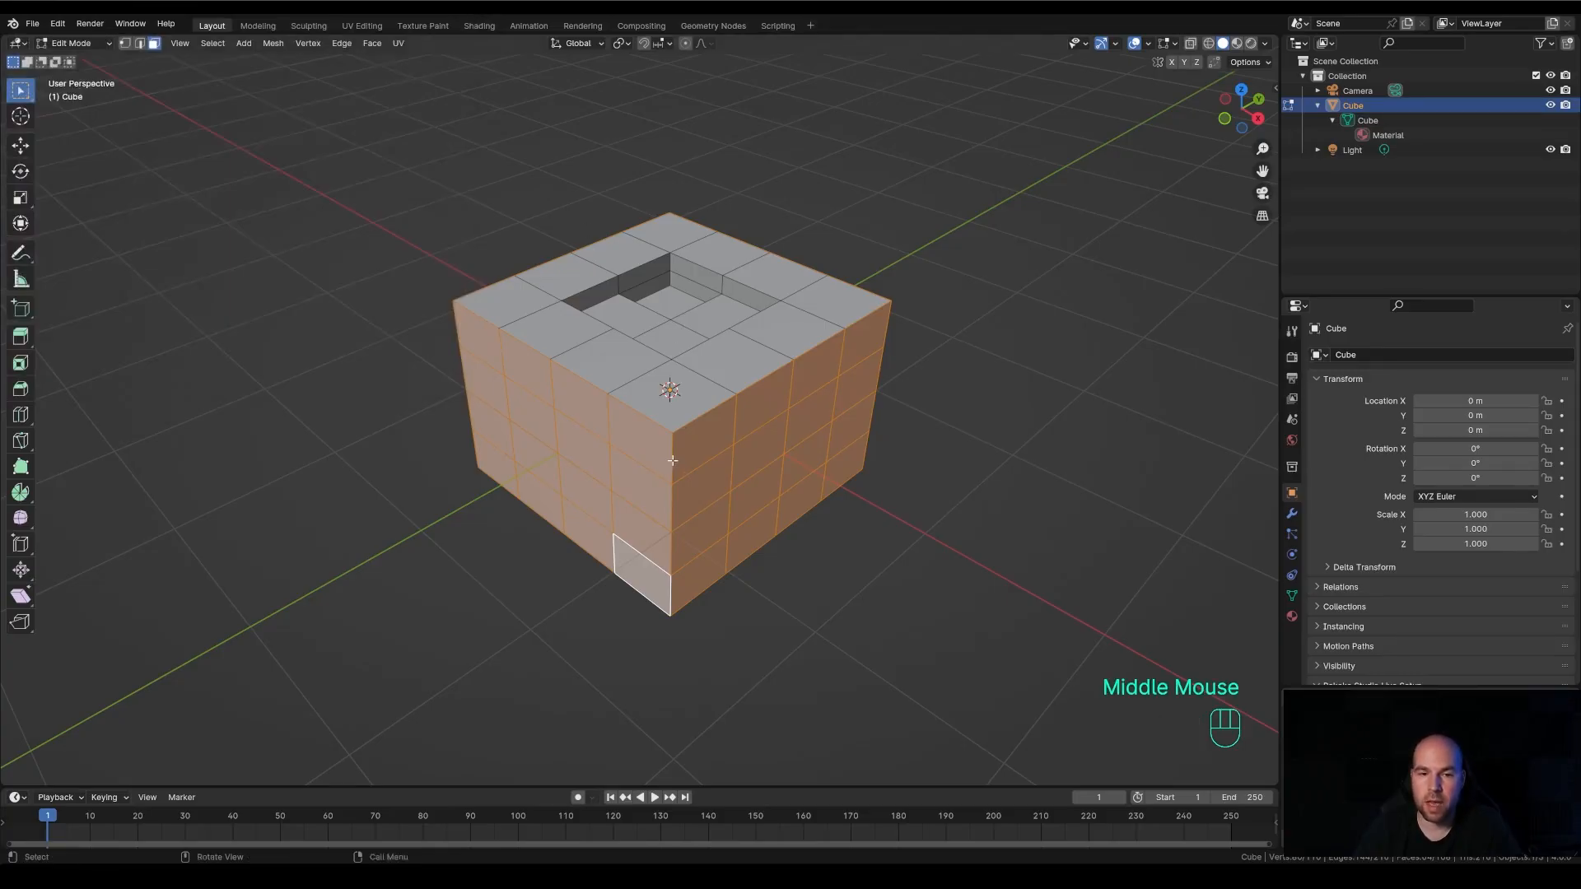
mouse_move(673, 462)
left_mouse_down("alt")
mouse_move(634, 460)
mouse_move(669, 459)
left_mouse_up("alt")
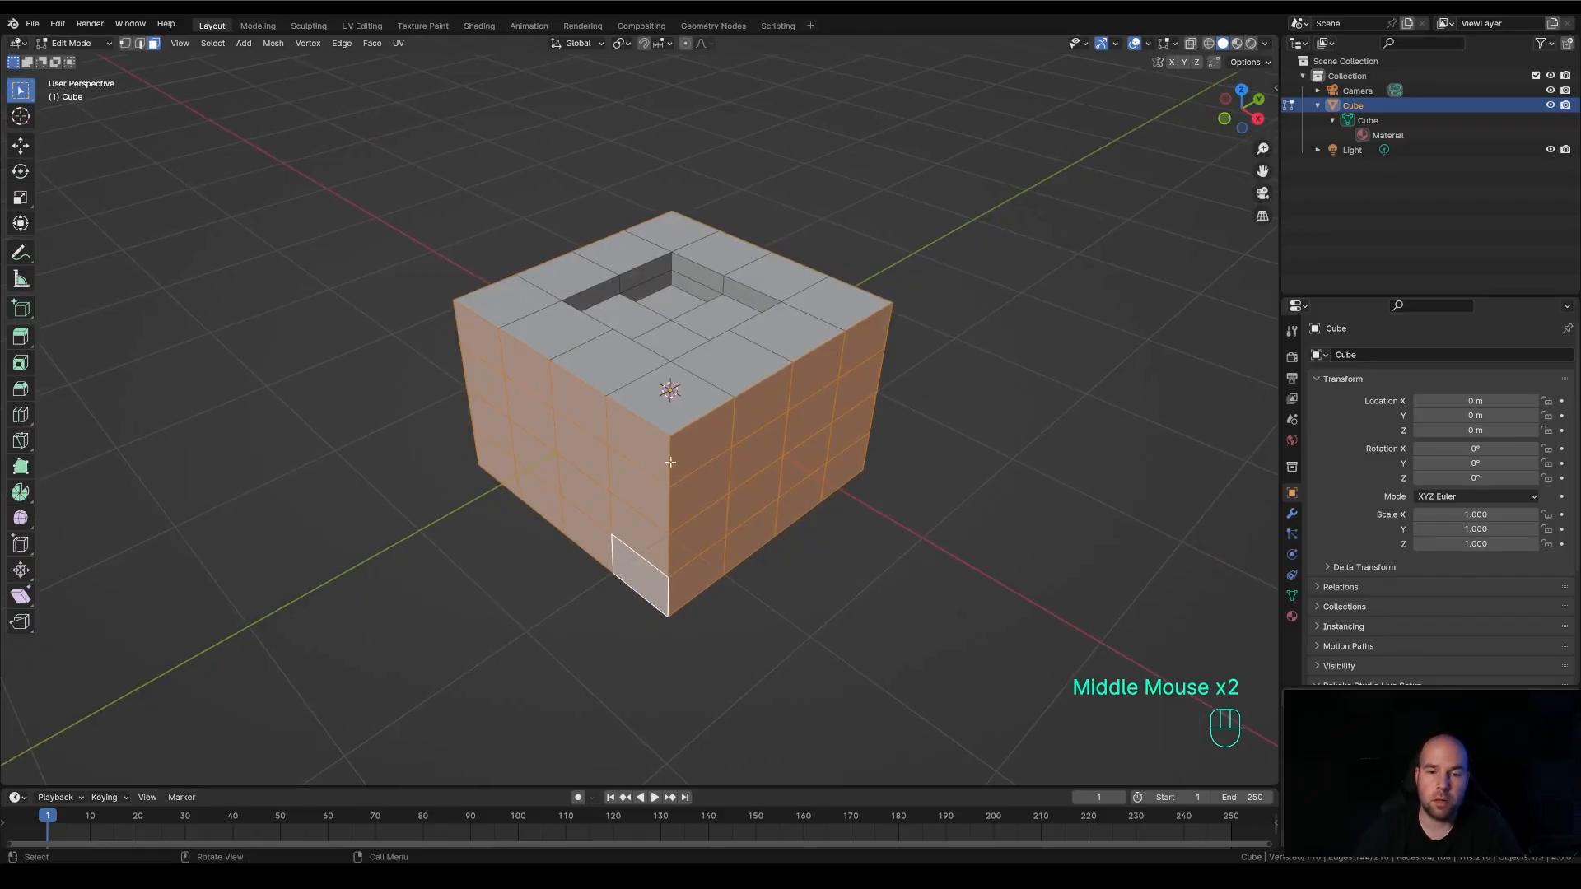
Reselect the side faces loop by loop, starting with the top horizontal ring and adding the three rings below it.
double_click(668, 463)
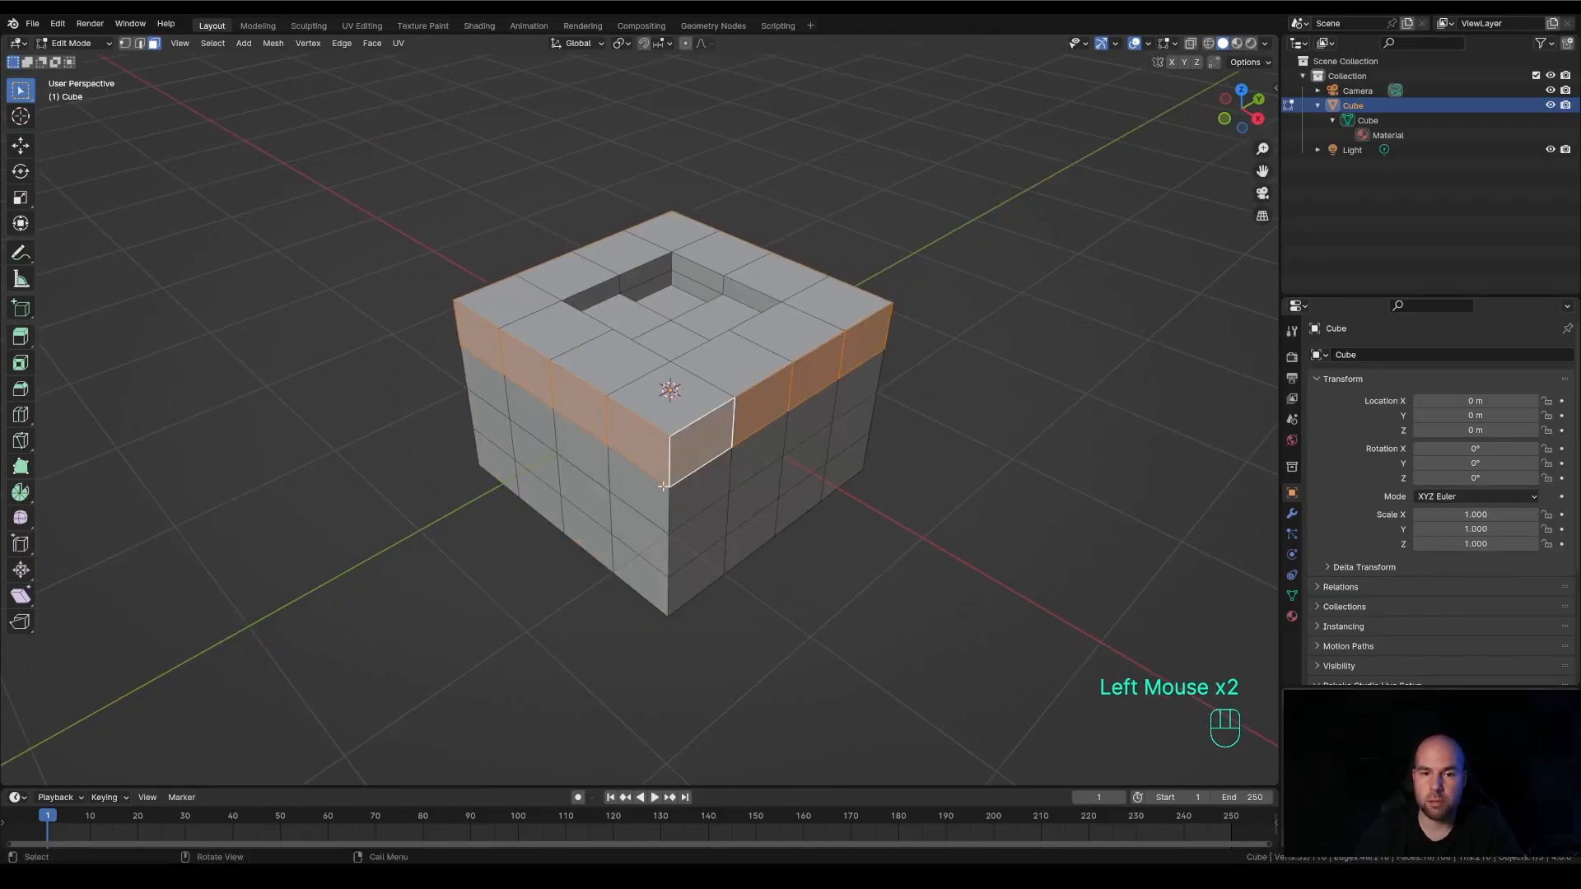
double_click(664, 433)
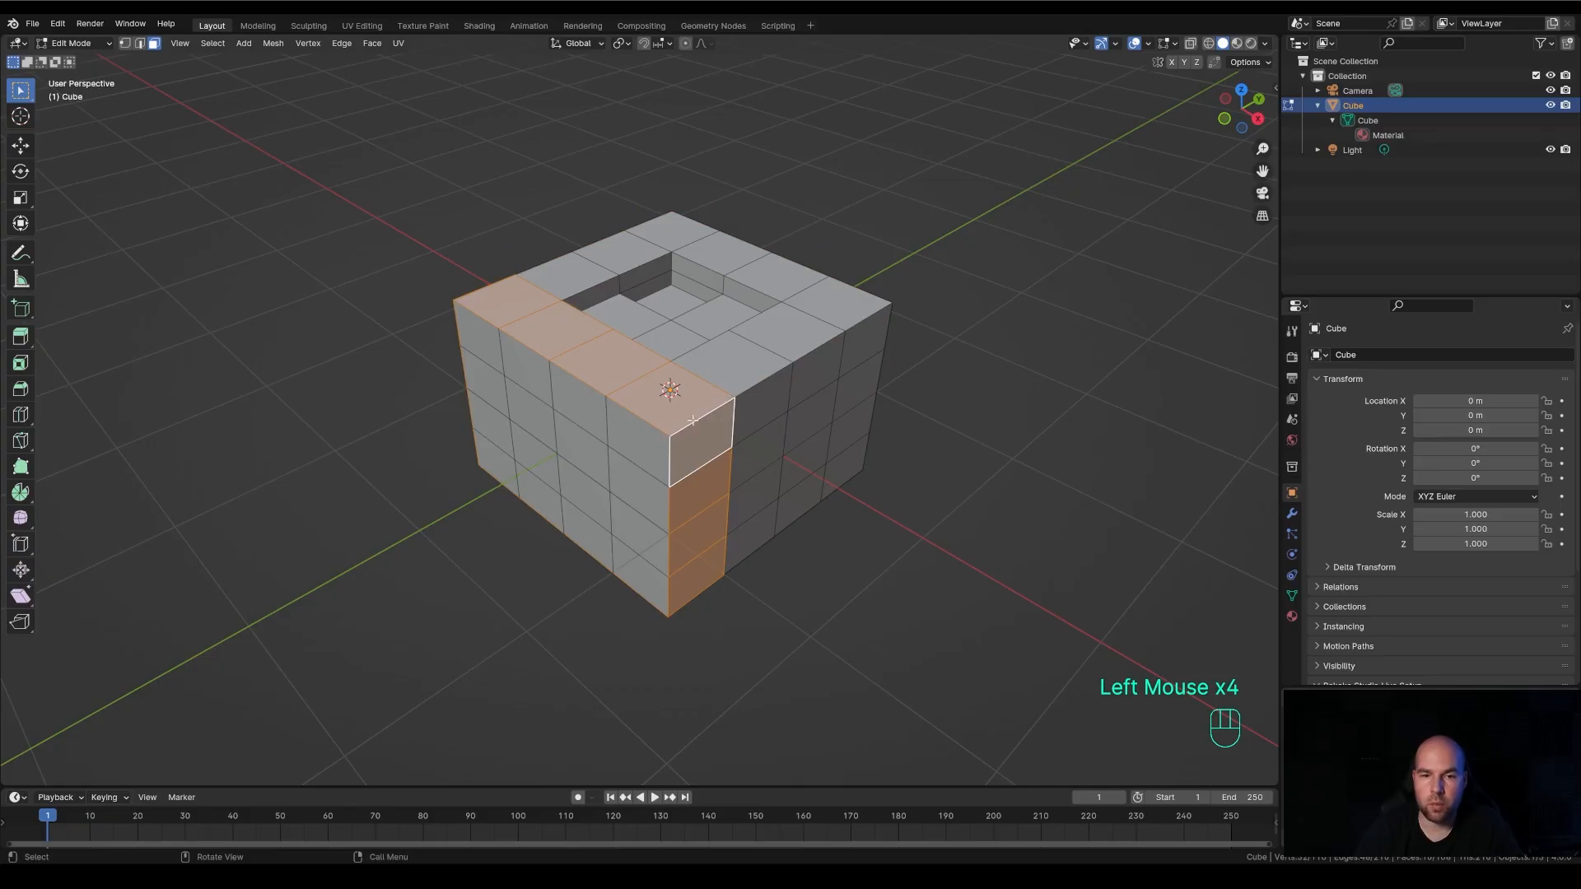
double_click(587, 391)
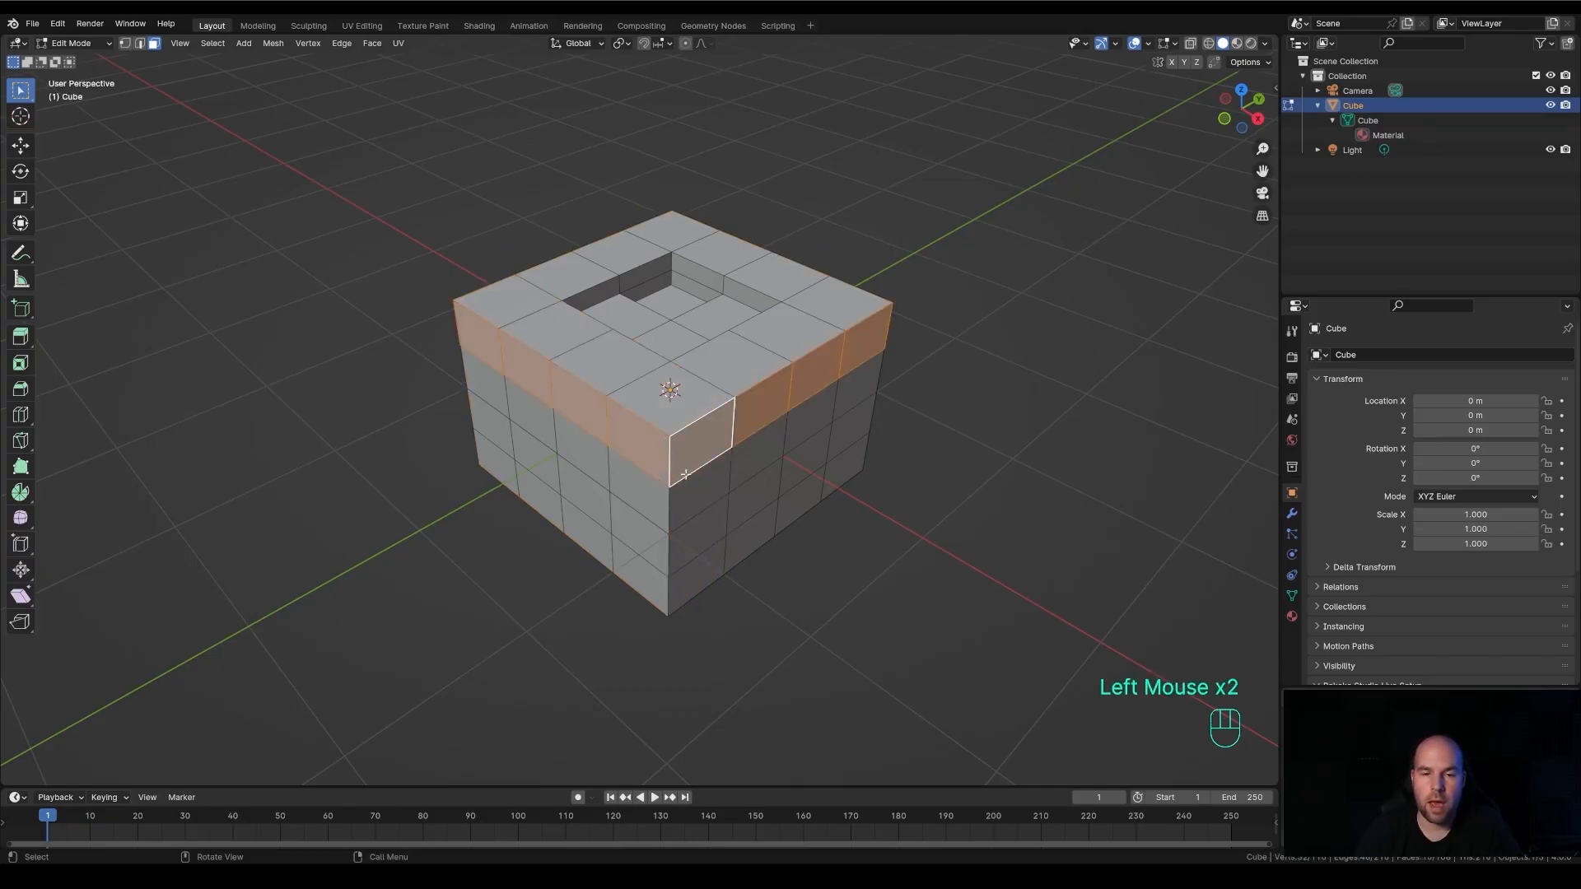
double_click(674, 504, "shift")
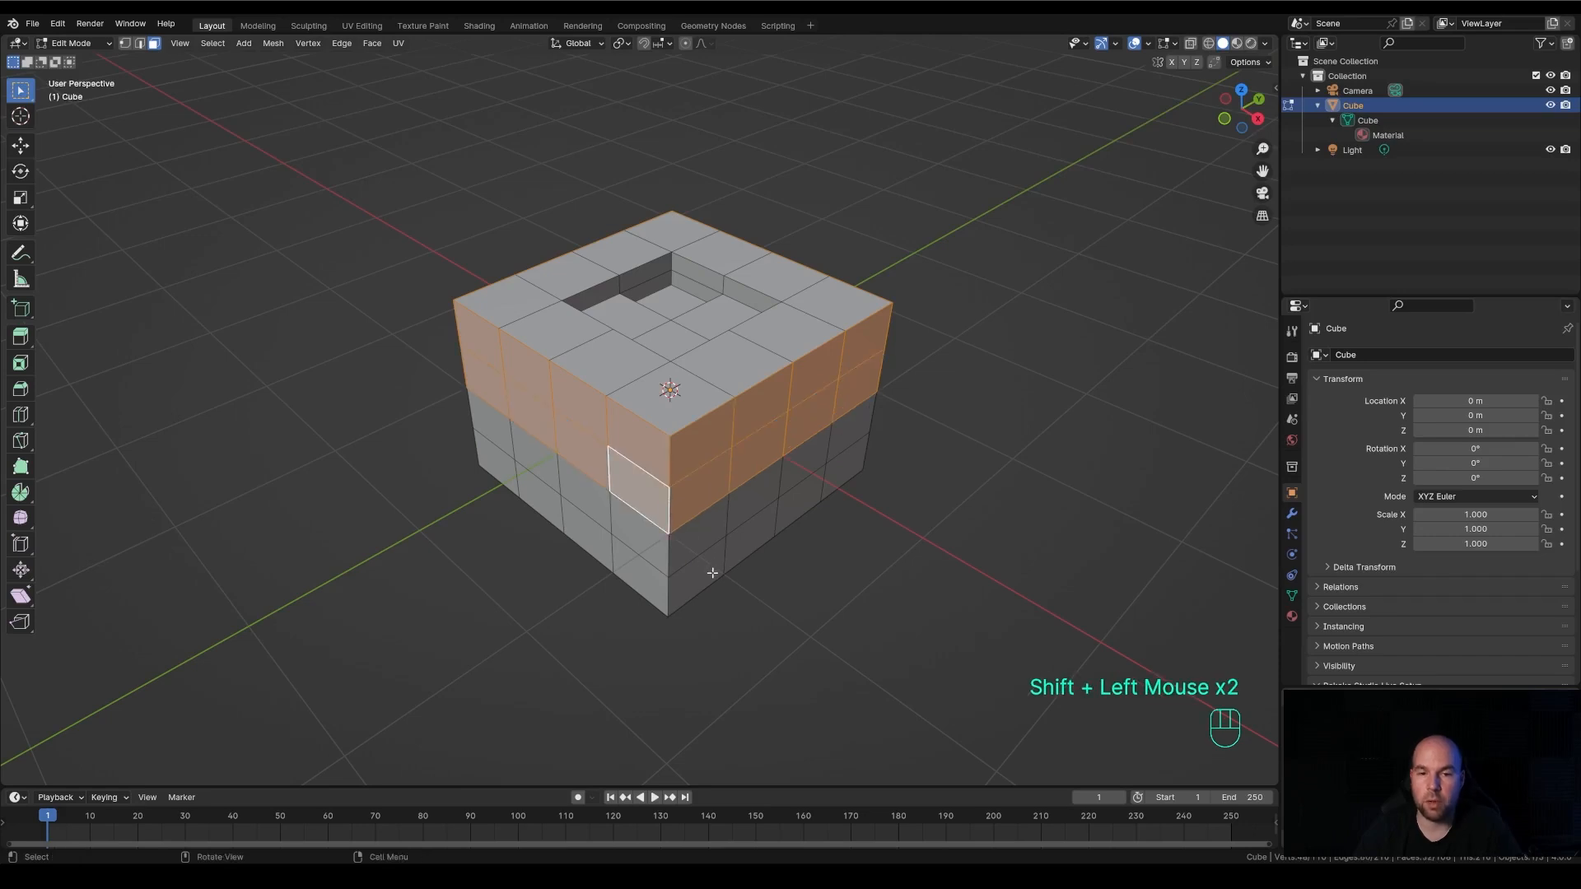
double_click(667, 550, "shift")
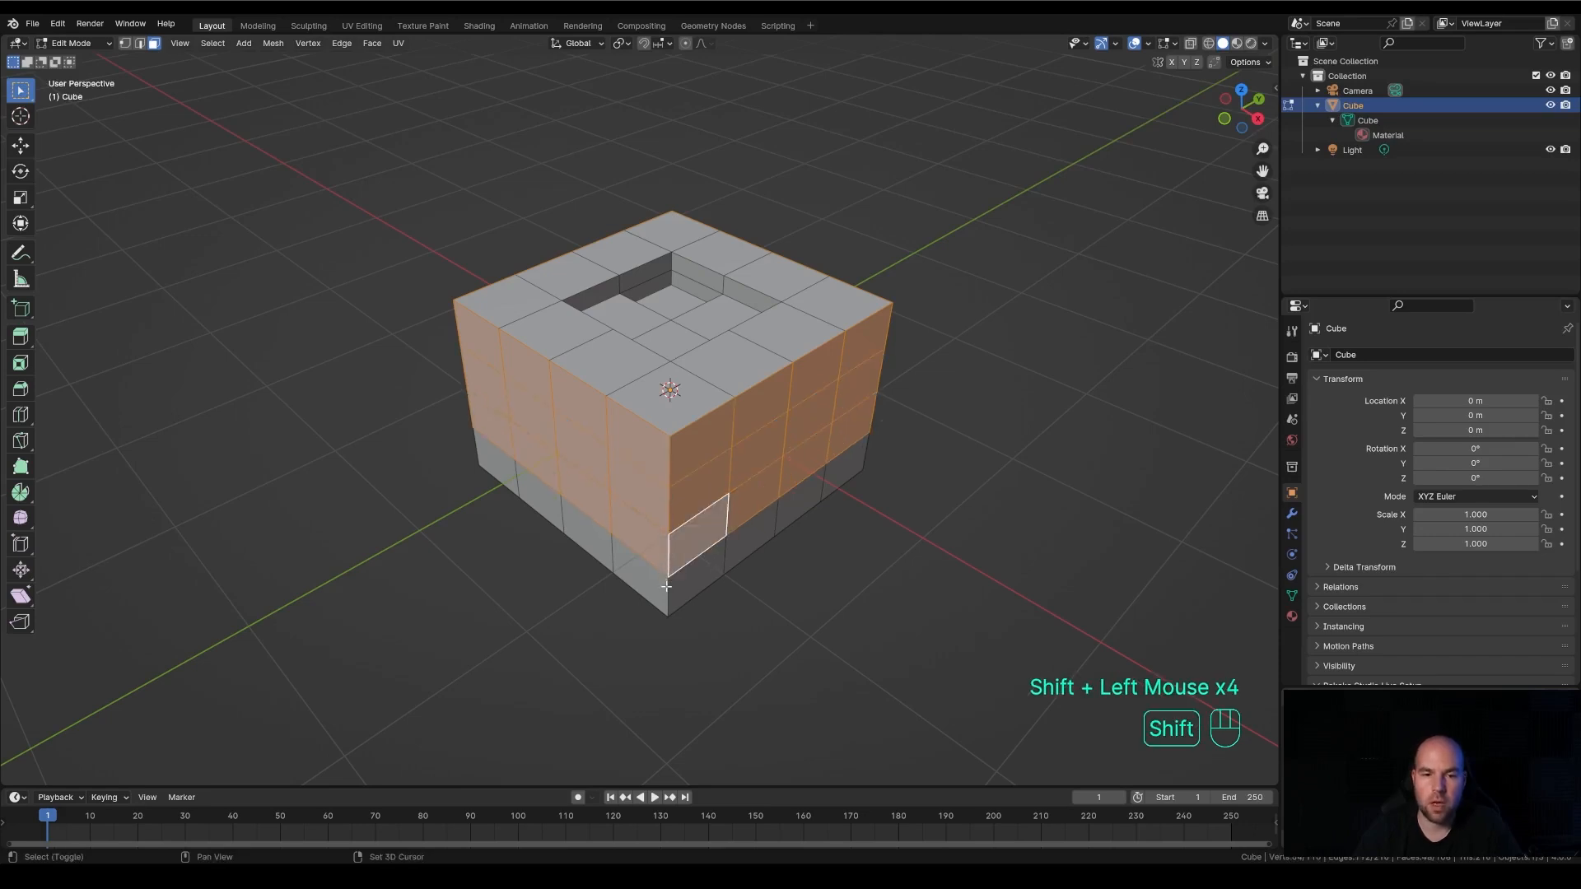
double_click(663, 584, "shift")
Turn Emulate 3 Button Mouse back off in the input preferences and close the preferences.
left_click(58, 24)
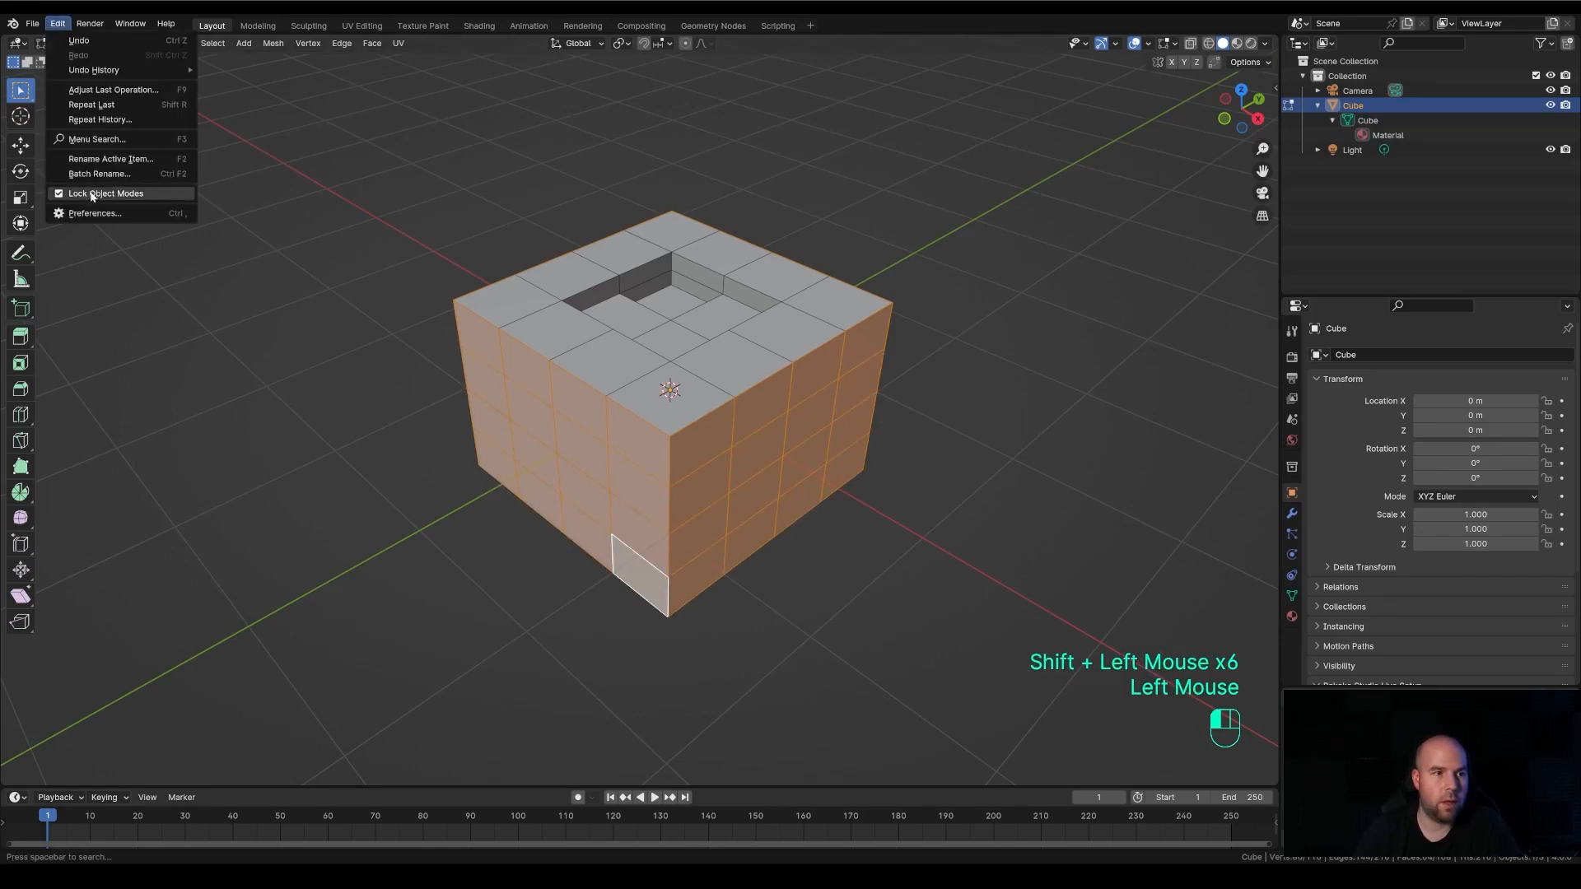
left_click(90, 216)
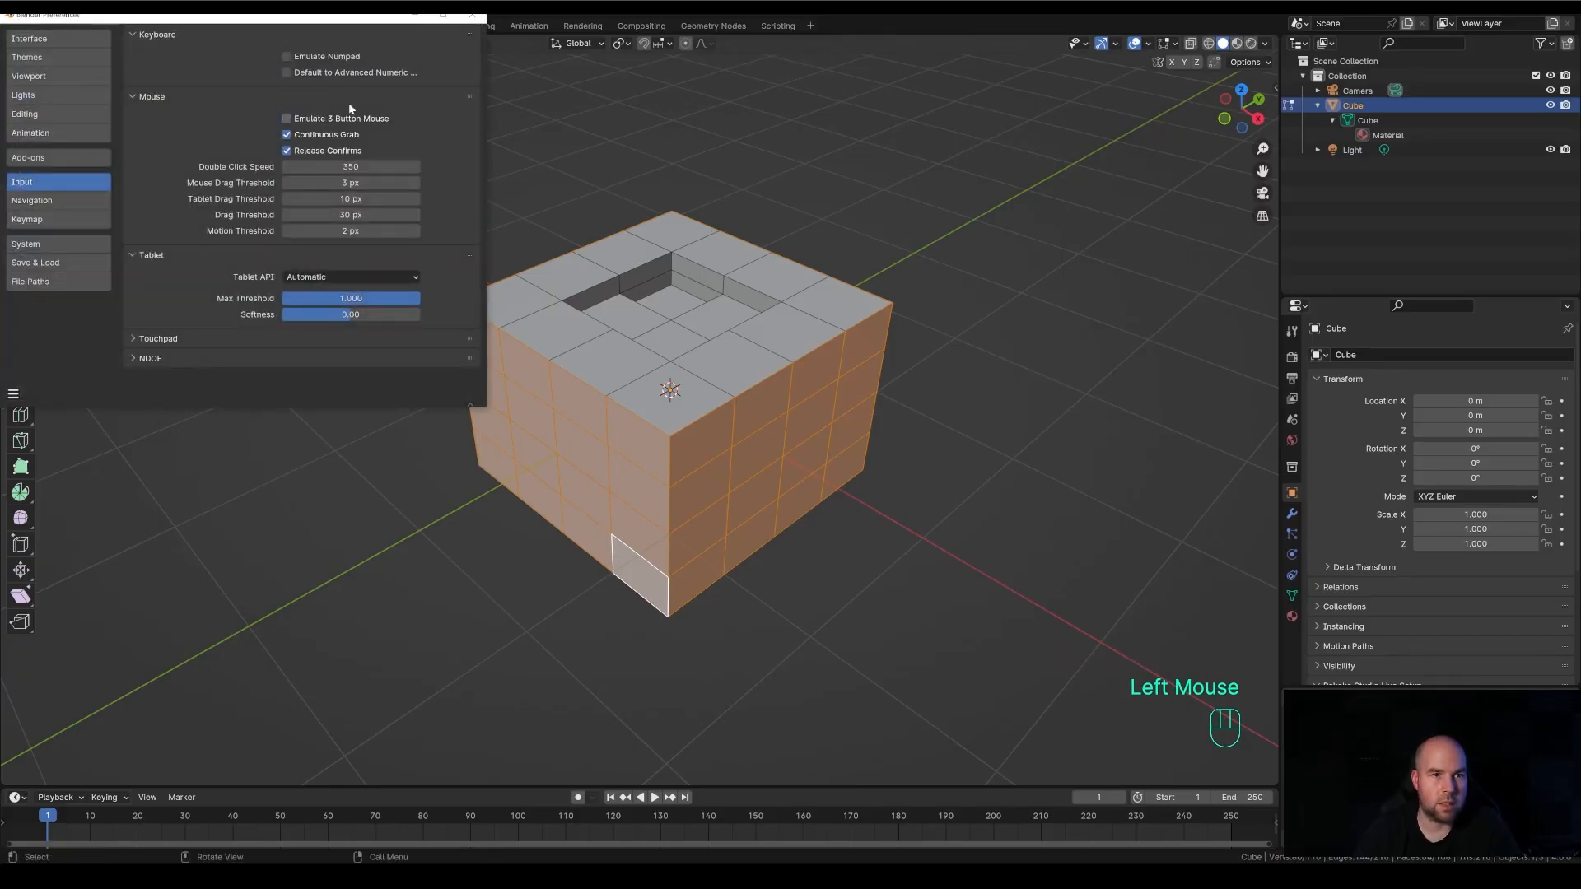
left_click(344, 118)
left_click(472, 15)
Extrude the selected side faces and cancel their movement, leaving the new geometry in place.
middle_click_drag(906, 459, 867, 453, "shift")
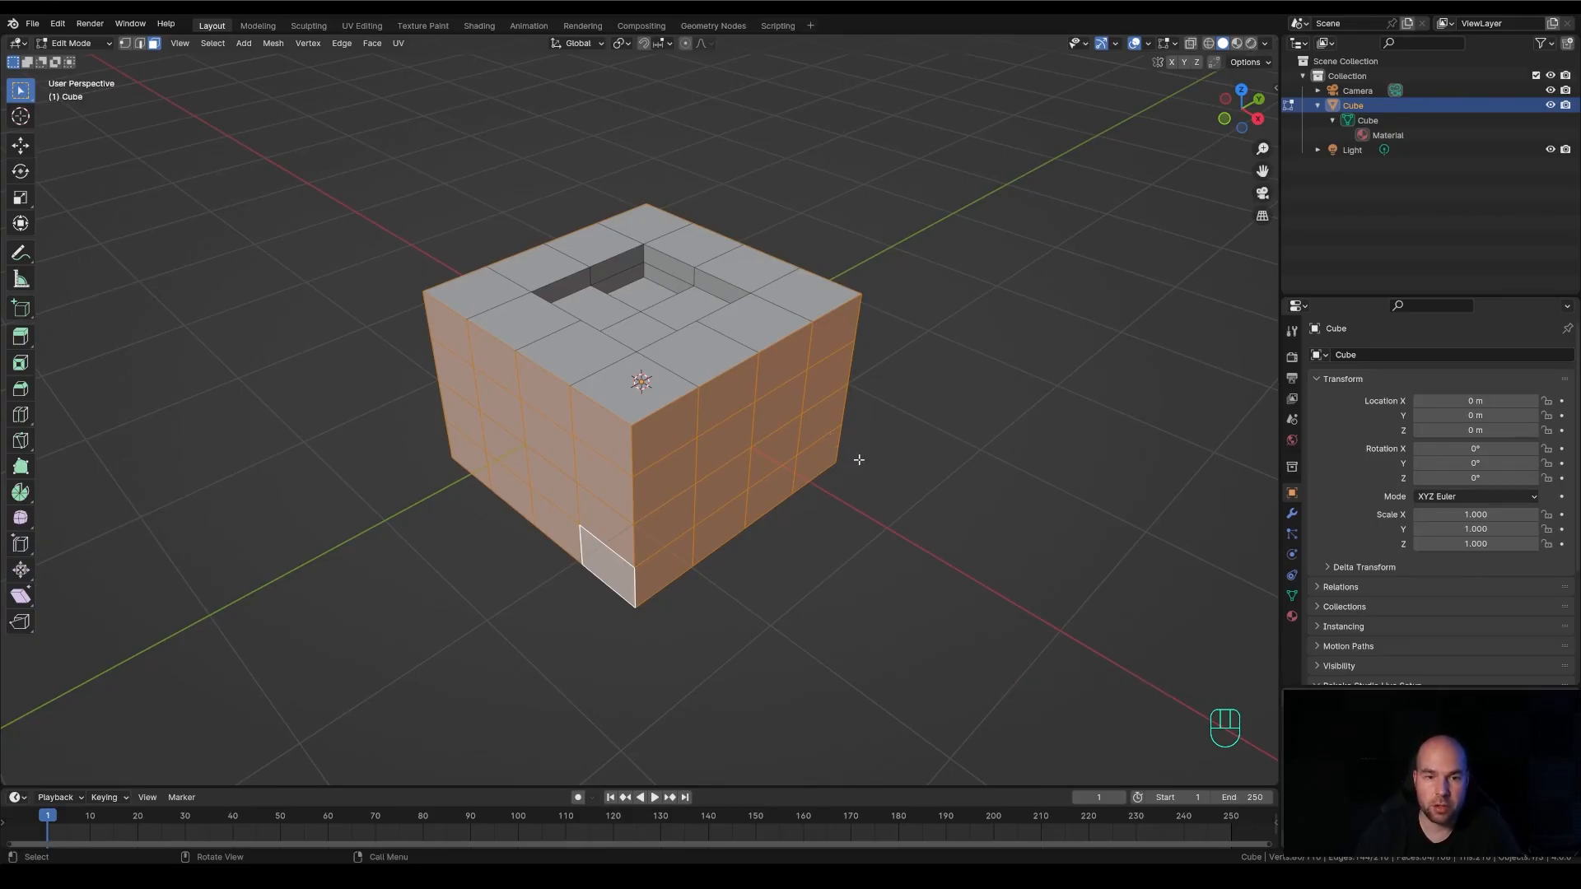
key("e")
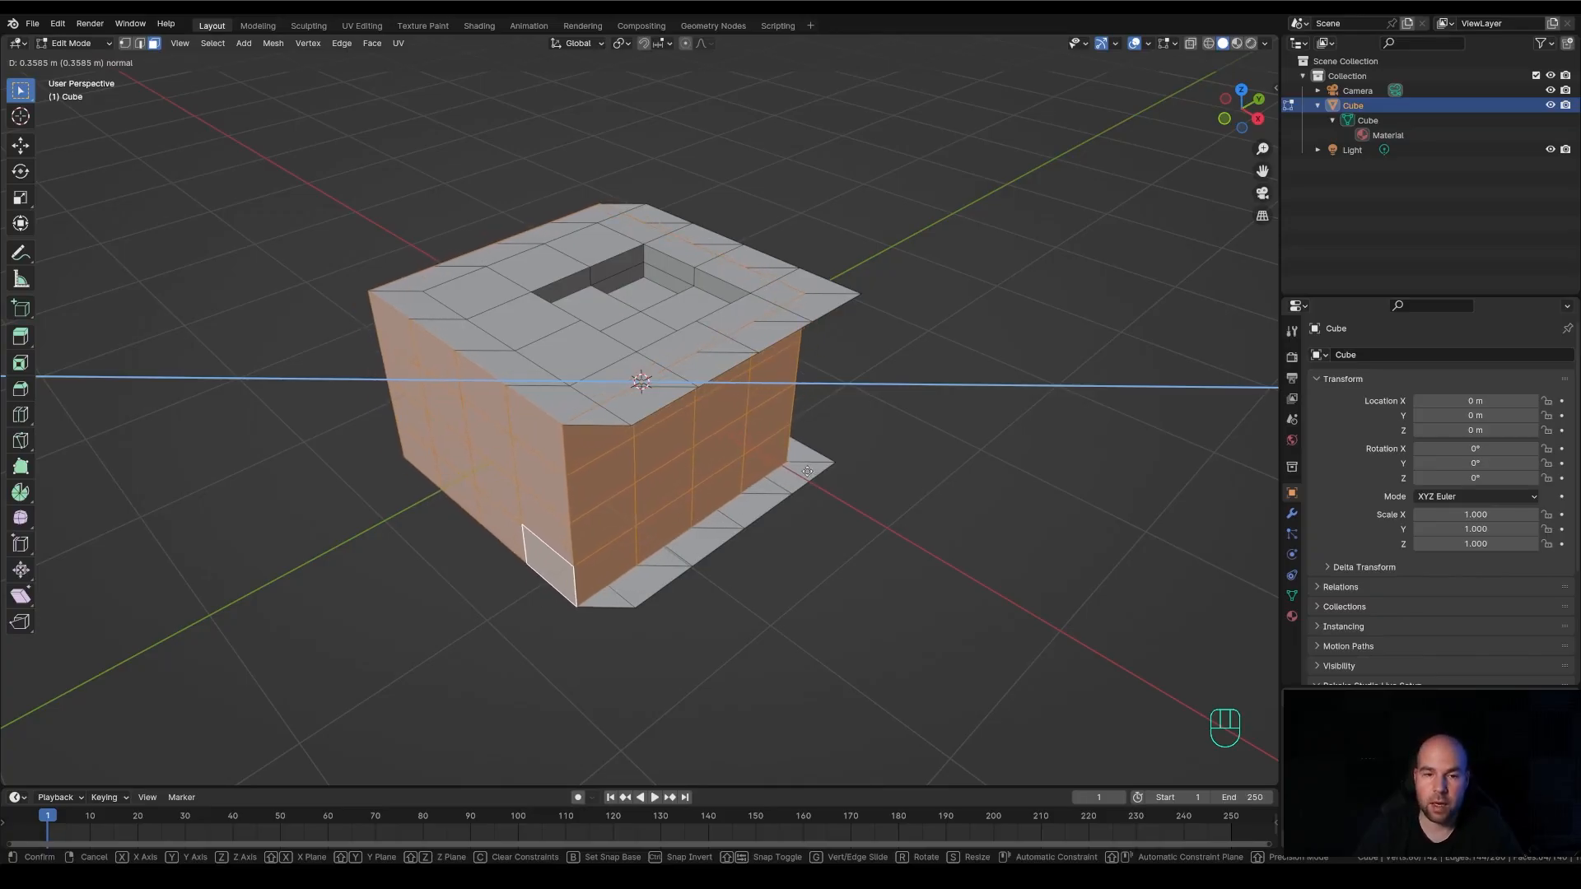
right_click(807, 471)
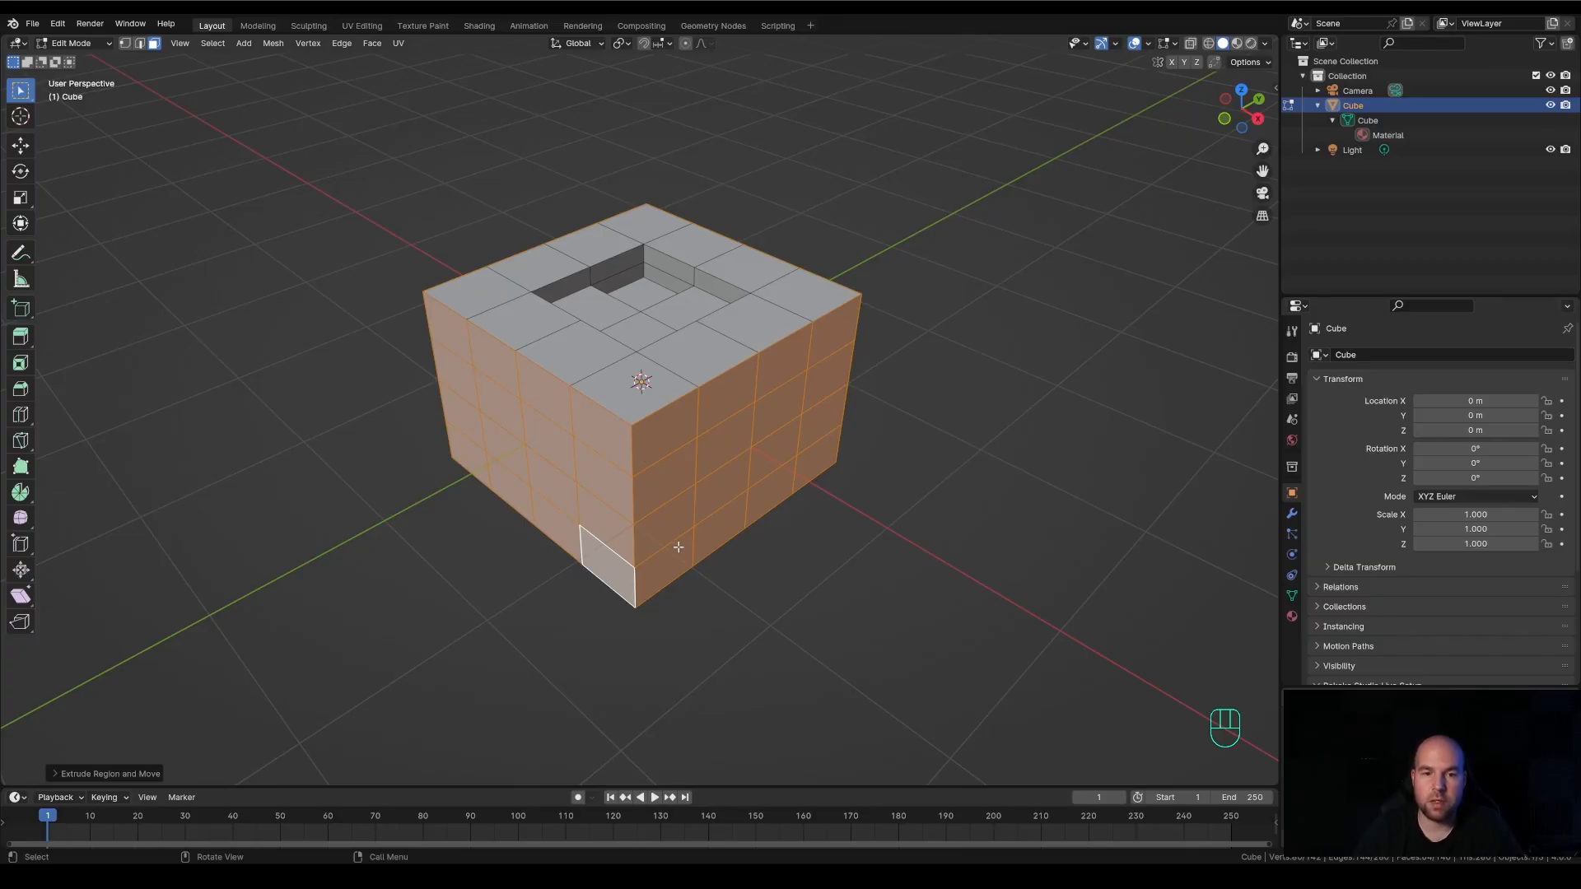
Switch to vertex selection and pull the two overlapping vertices at the near top corner away from the cube's corner.
left_click(125, 44)
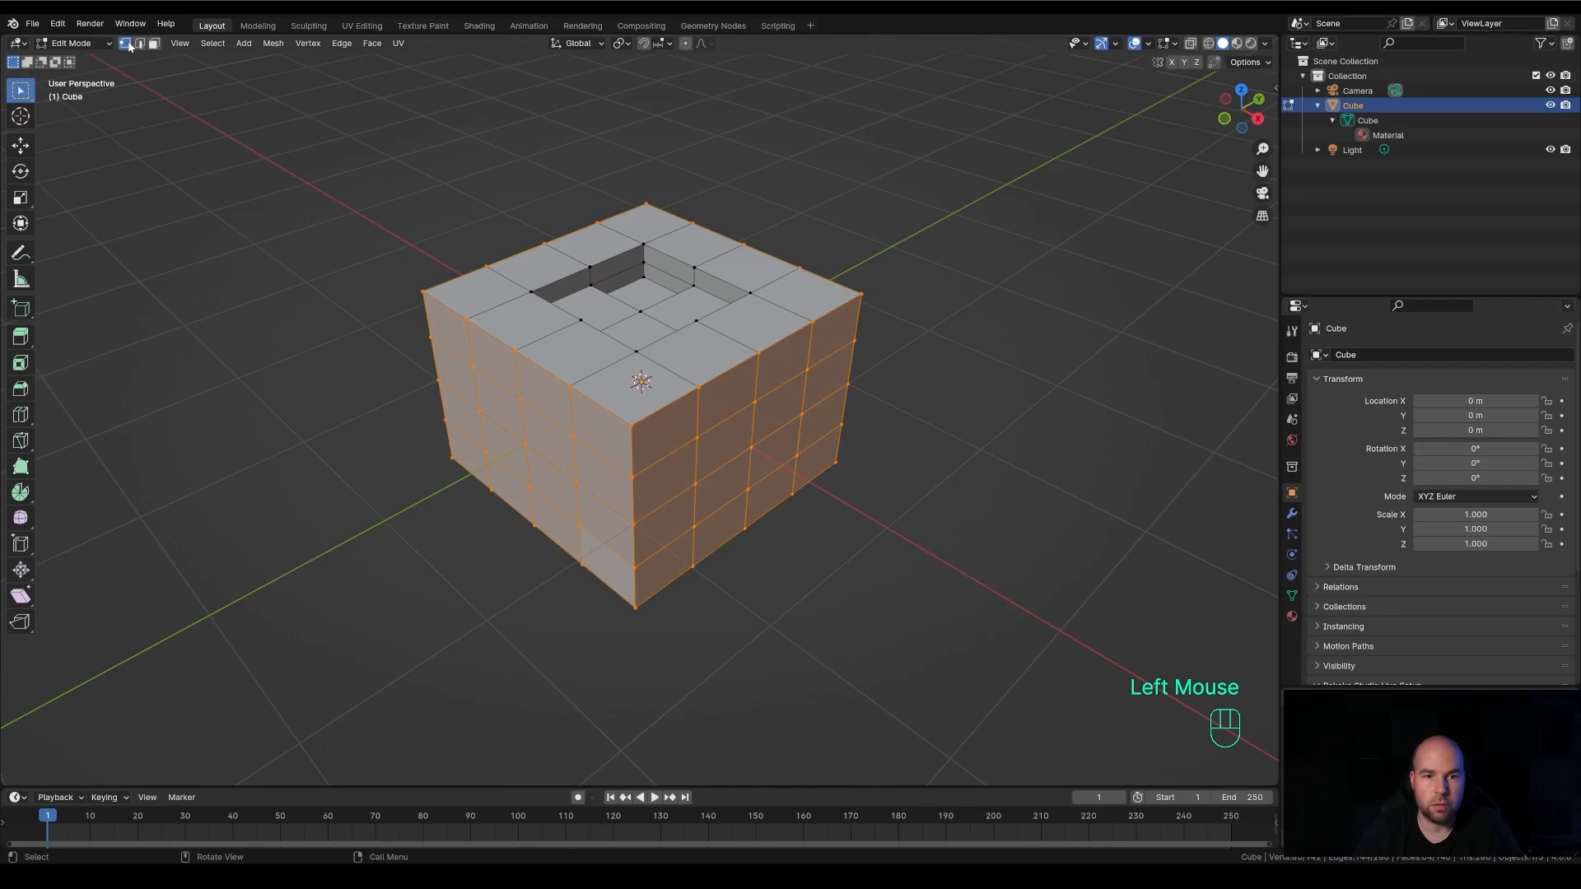
left_click(629, 430)
left_click(630, 429)
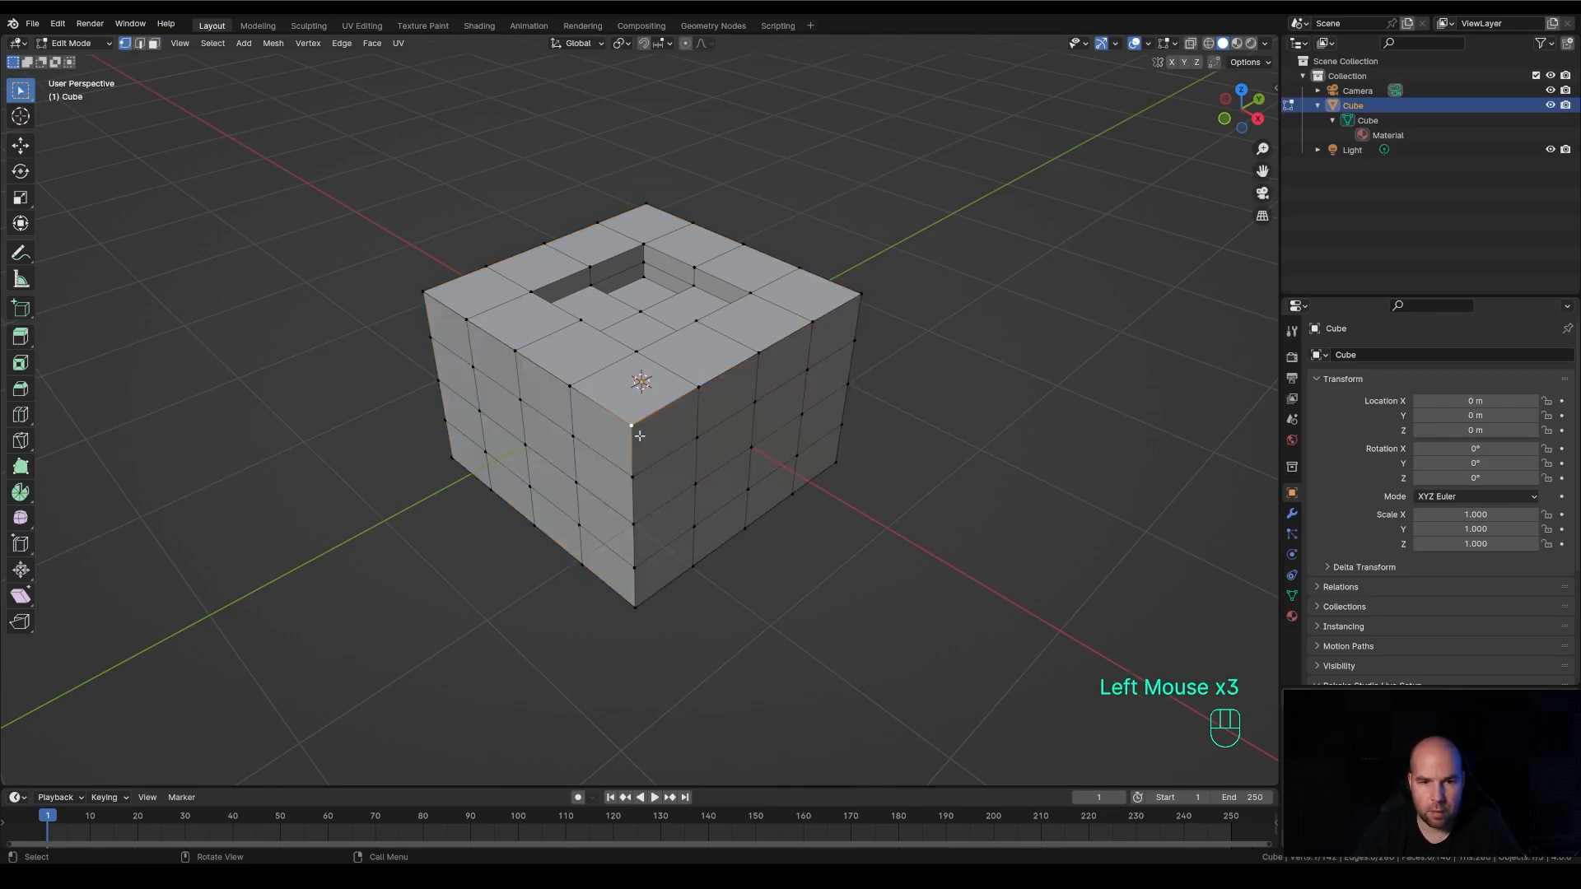
key("g")
left_click(623, 476)
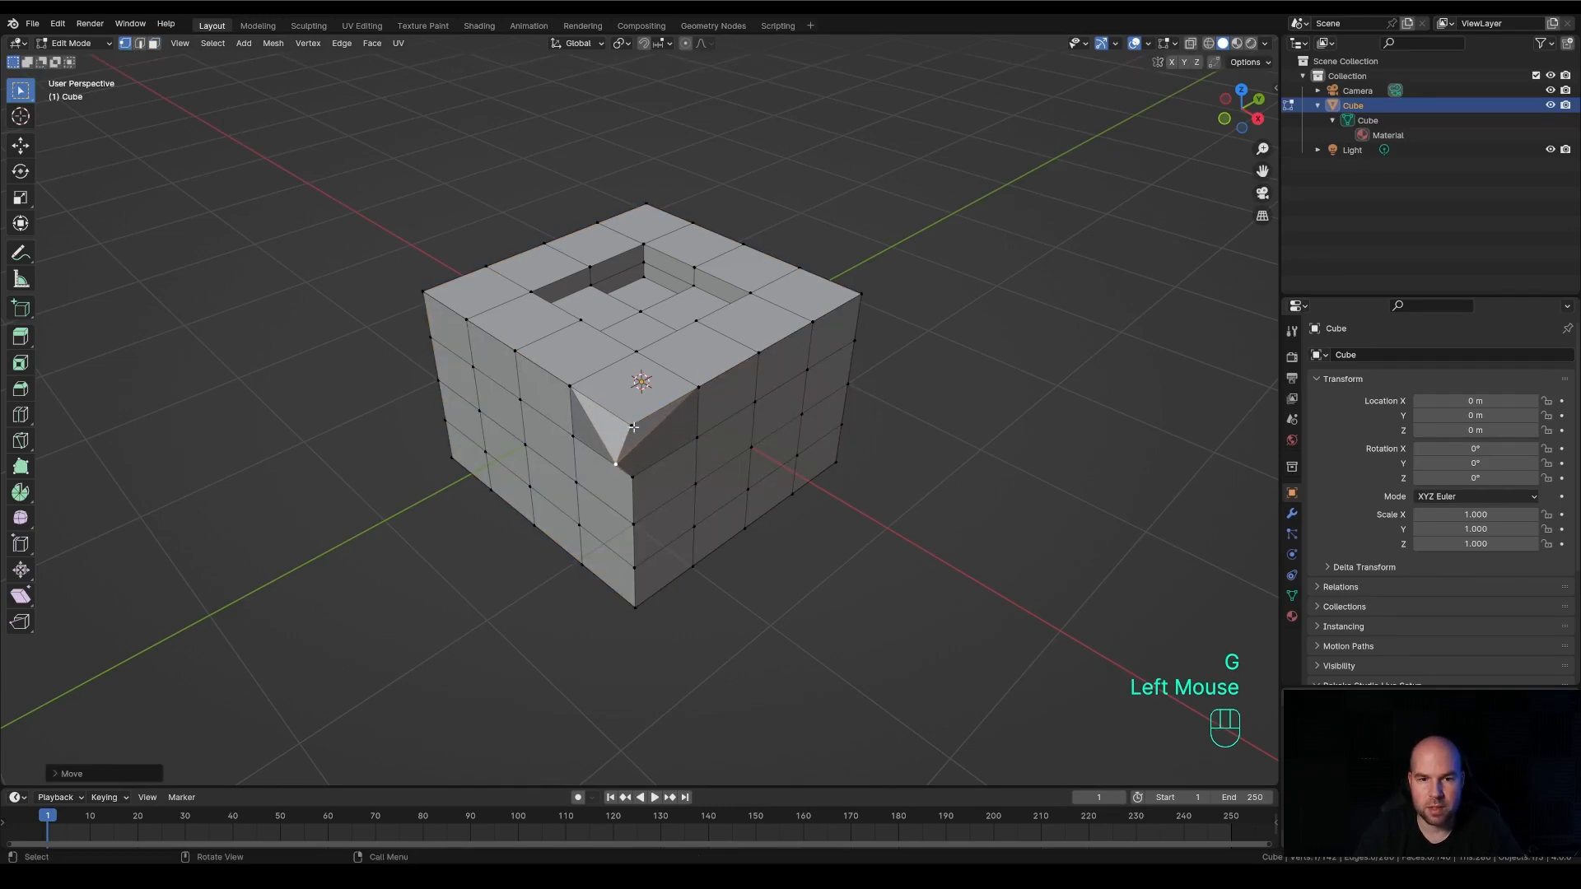
left_click(633, 428)
key("g")
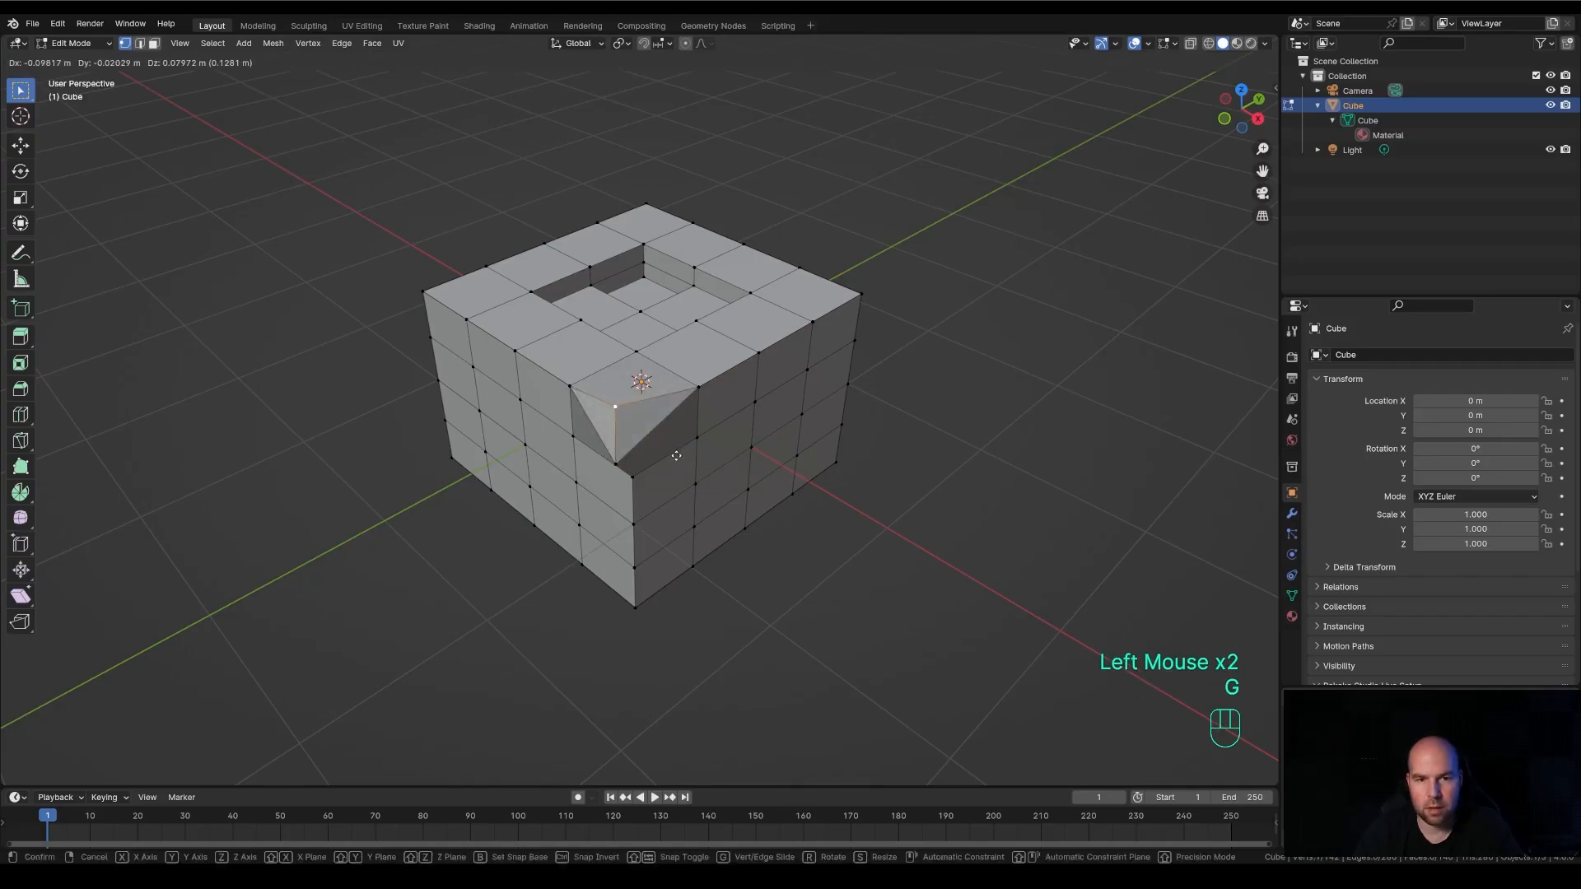
left_click(650, 456)
Undo the corner vertex moves and selections back to the selected side geometry.
key("ctrl+z")
key("ctrl+z")
key("ctrl+z")
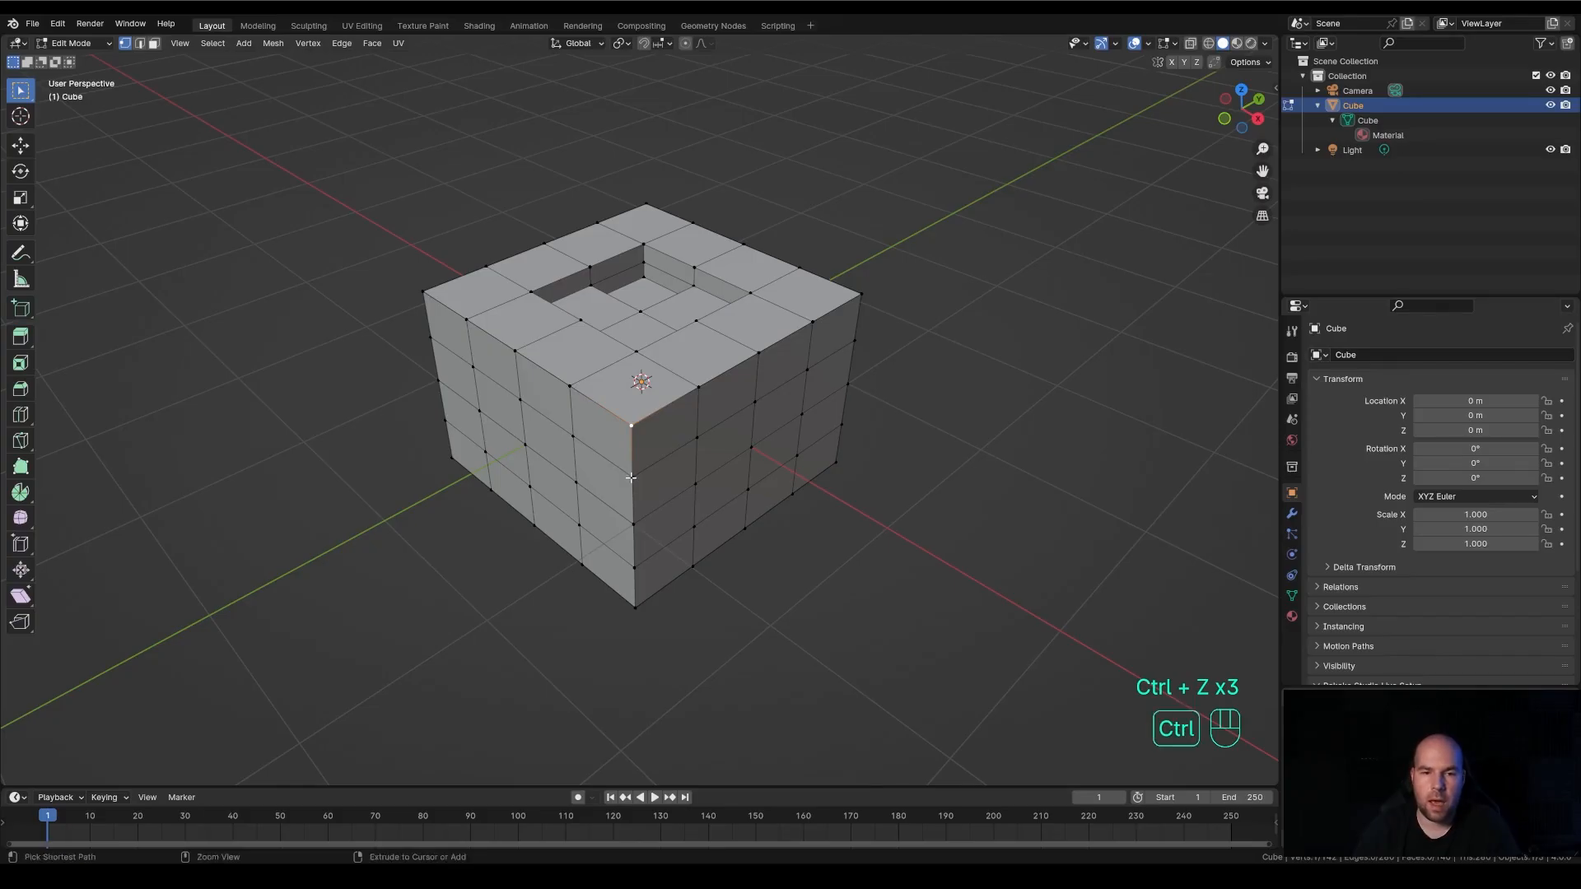
key("ctrl+z")
key("ctrl+z")
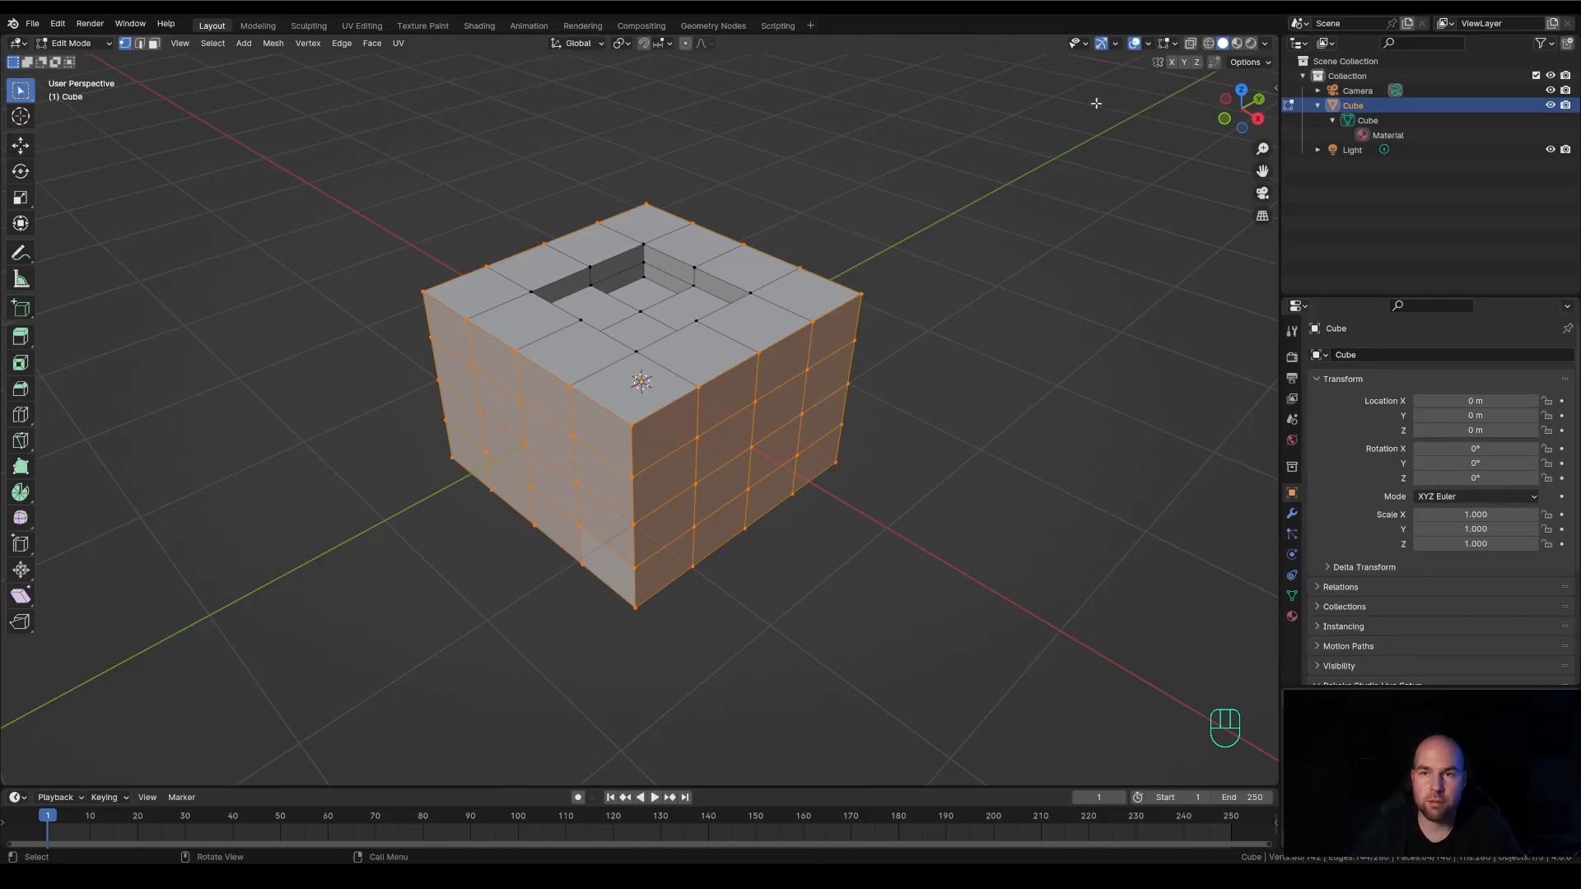
Select the whole mesh with X-ray enabled, merge its vertices by distance, and turn X-ray back off.
left_click(1191, 45)
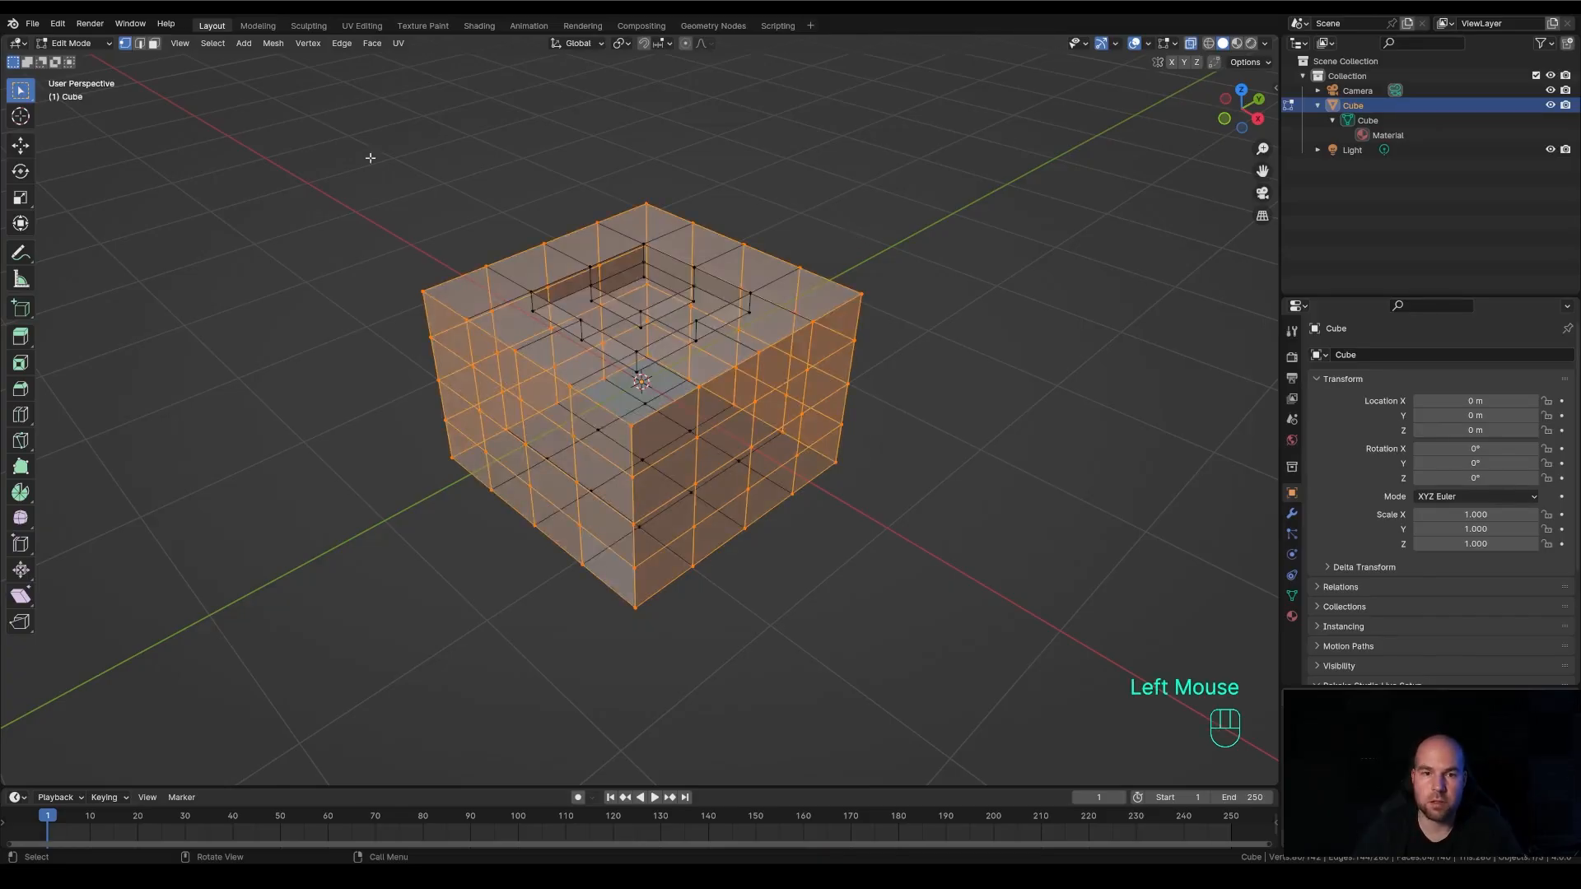
left_click_drag(330, 138, 943, 696)
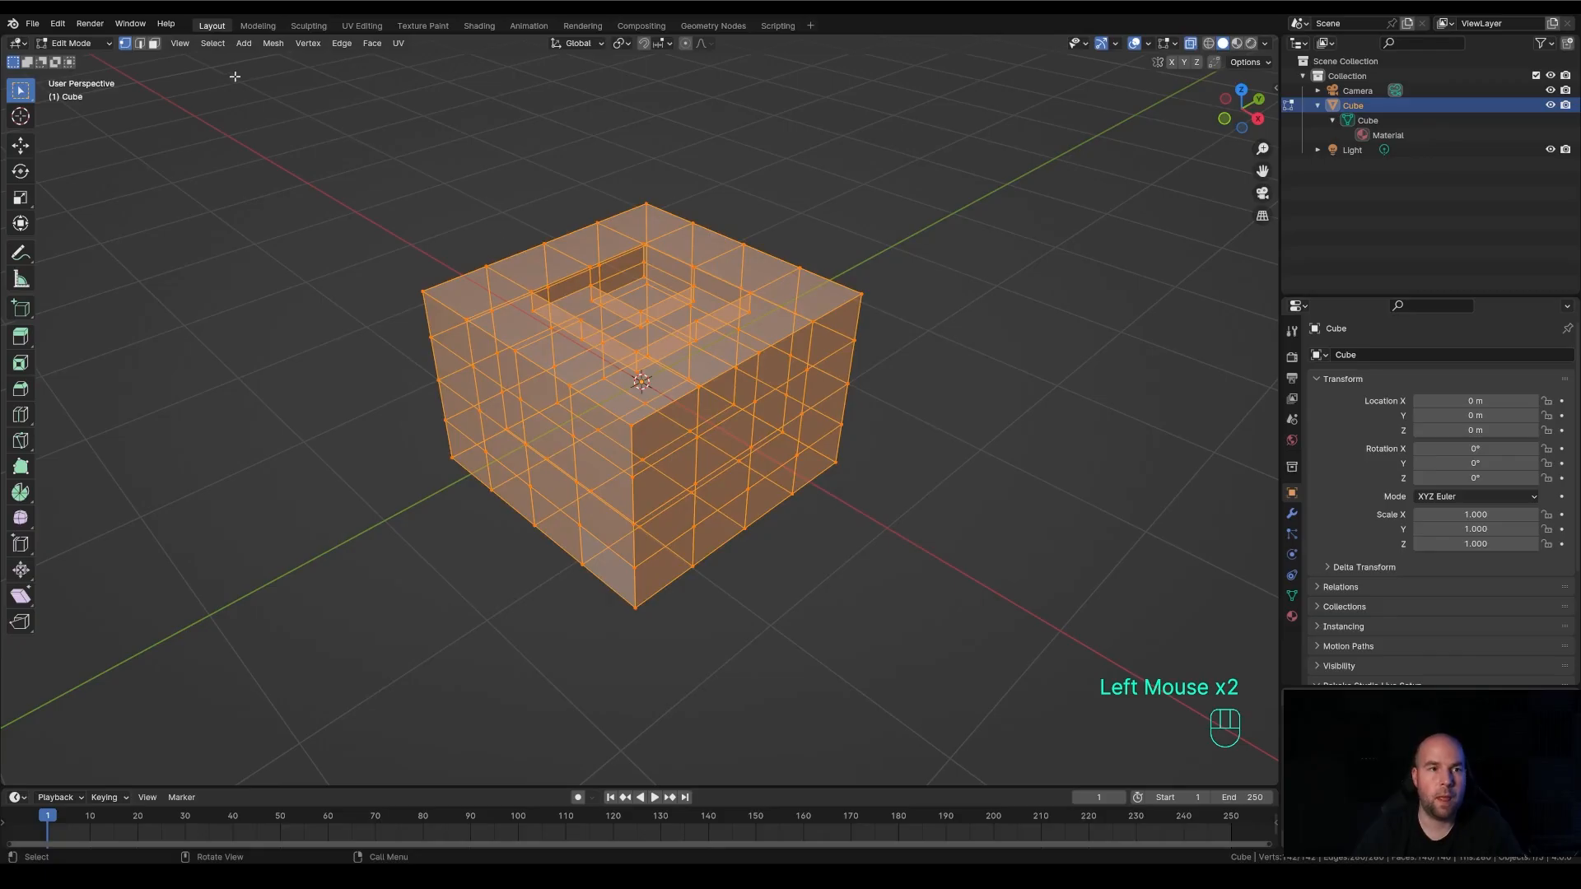
left_click(274, 46)
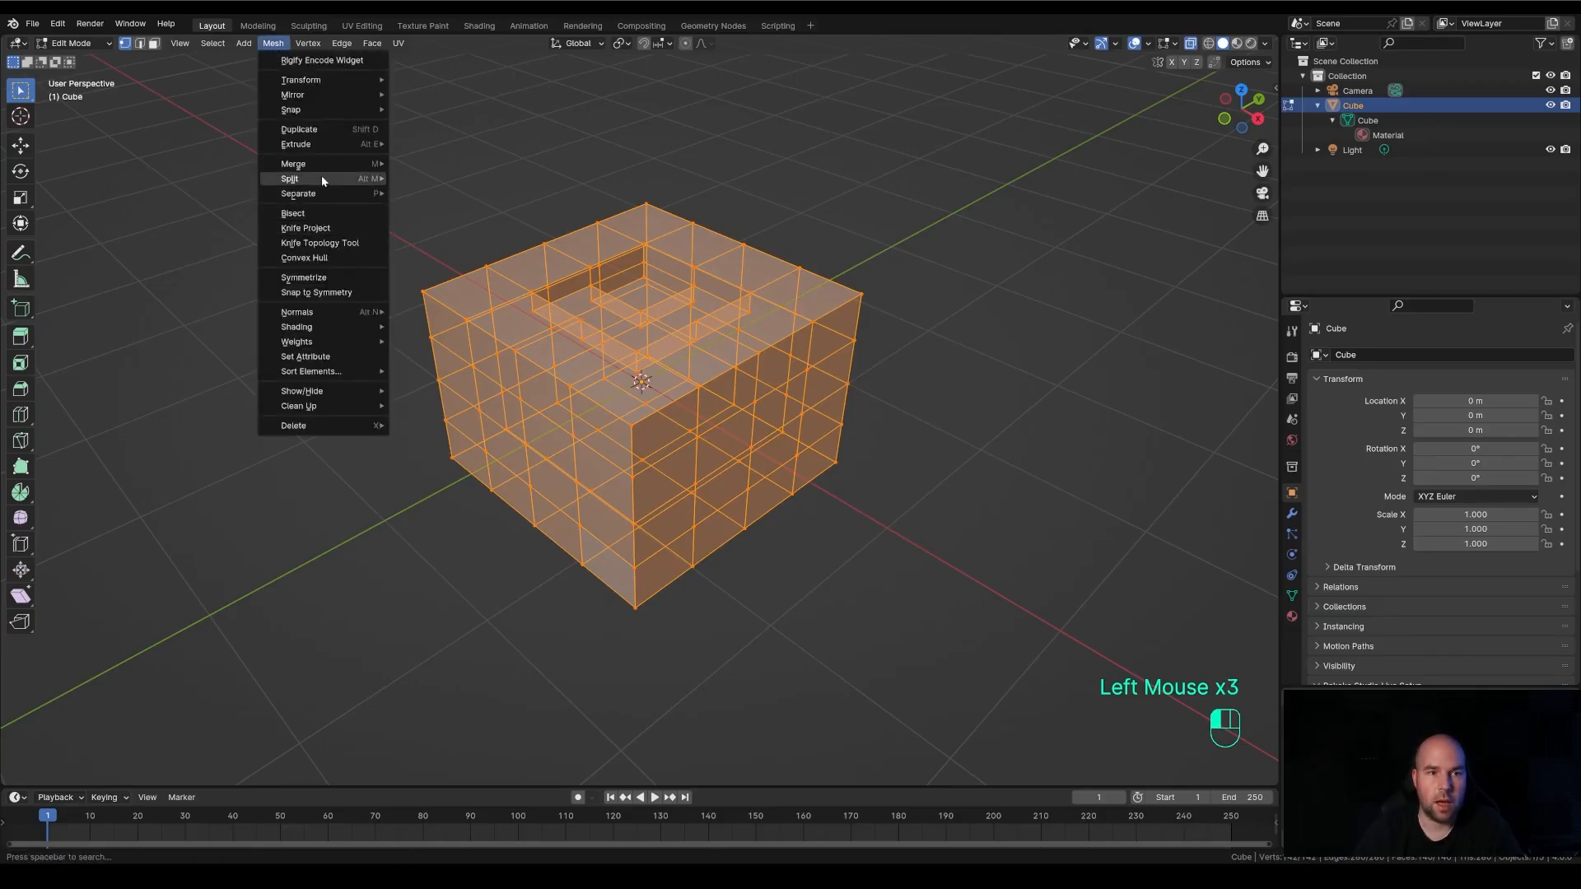
mouse_move(328, 165)
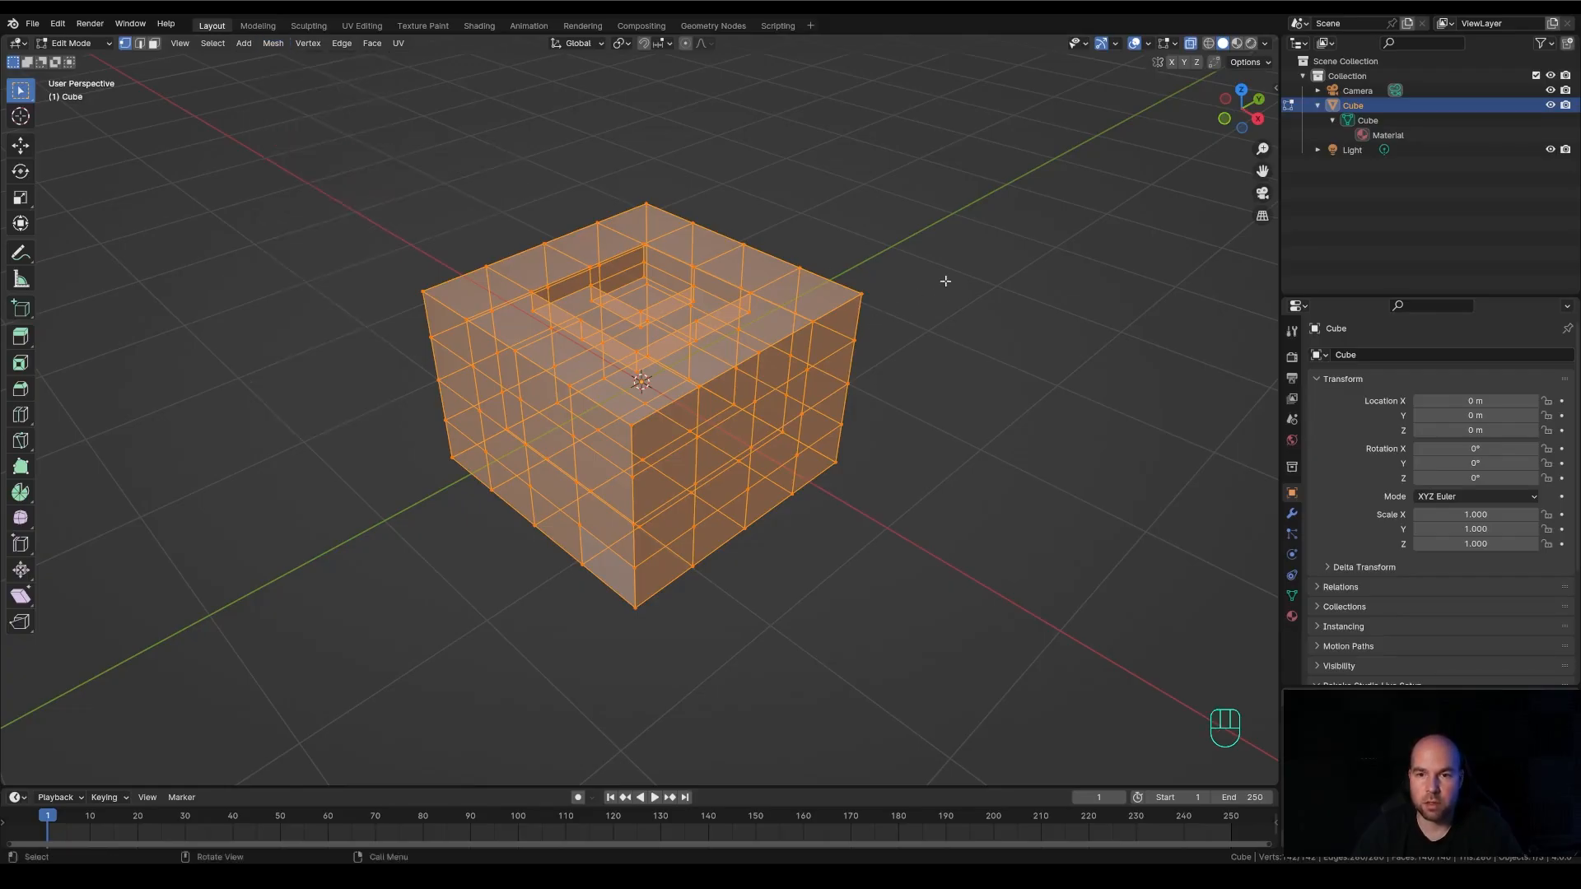
key("m")
left_click(893, 283)
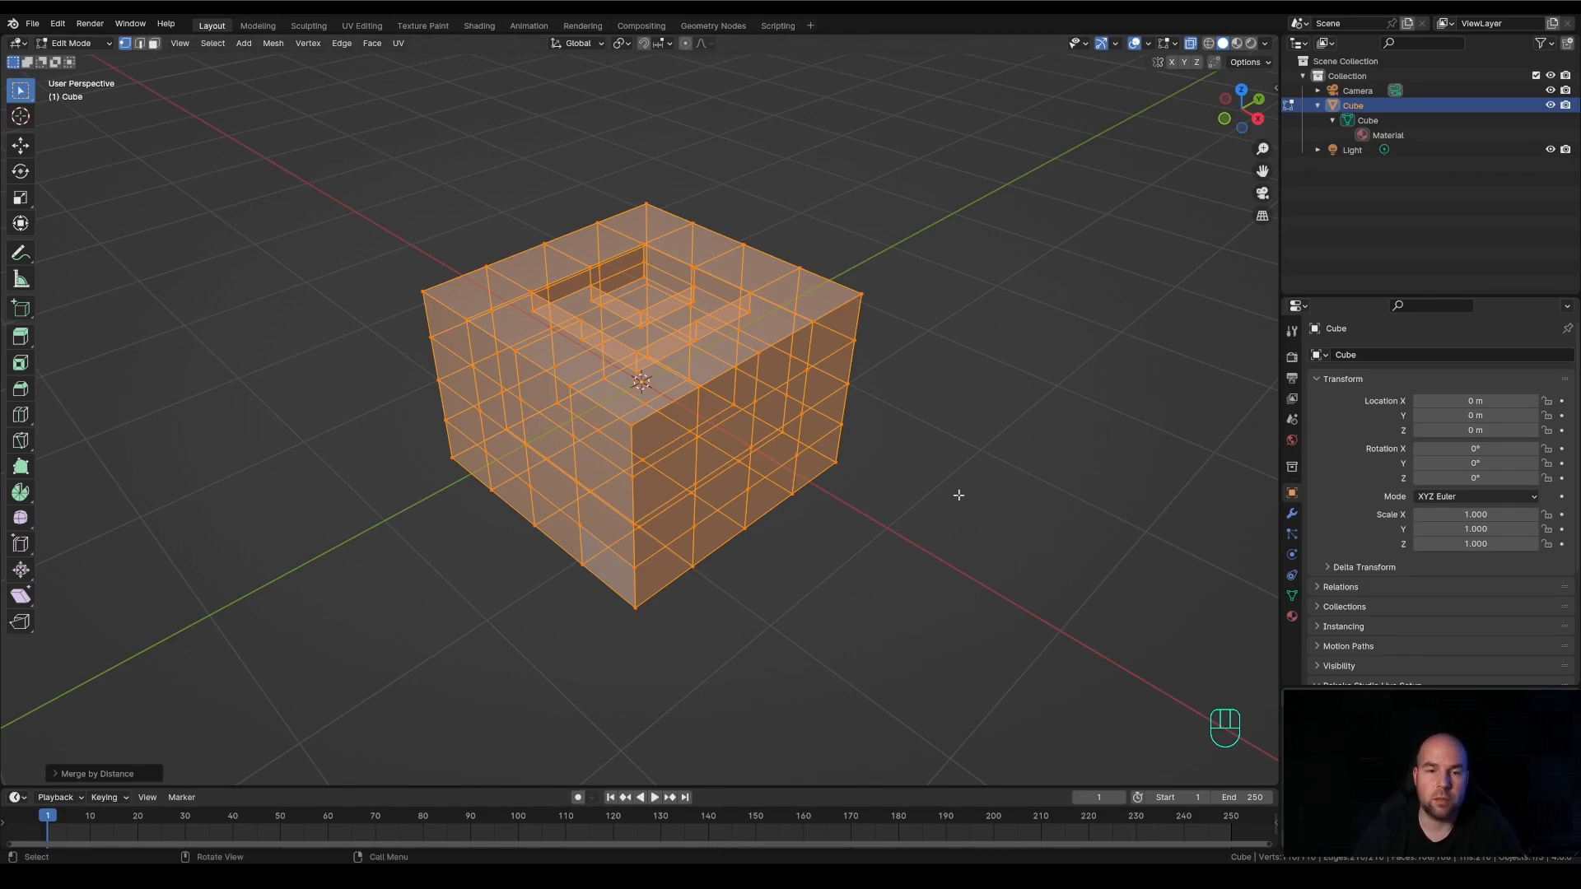
left_click(1190, 46)
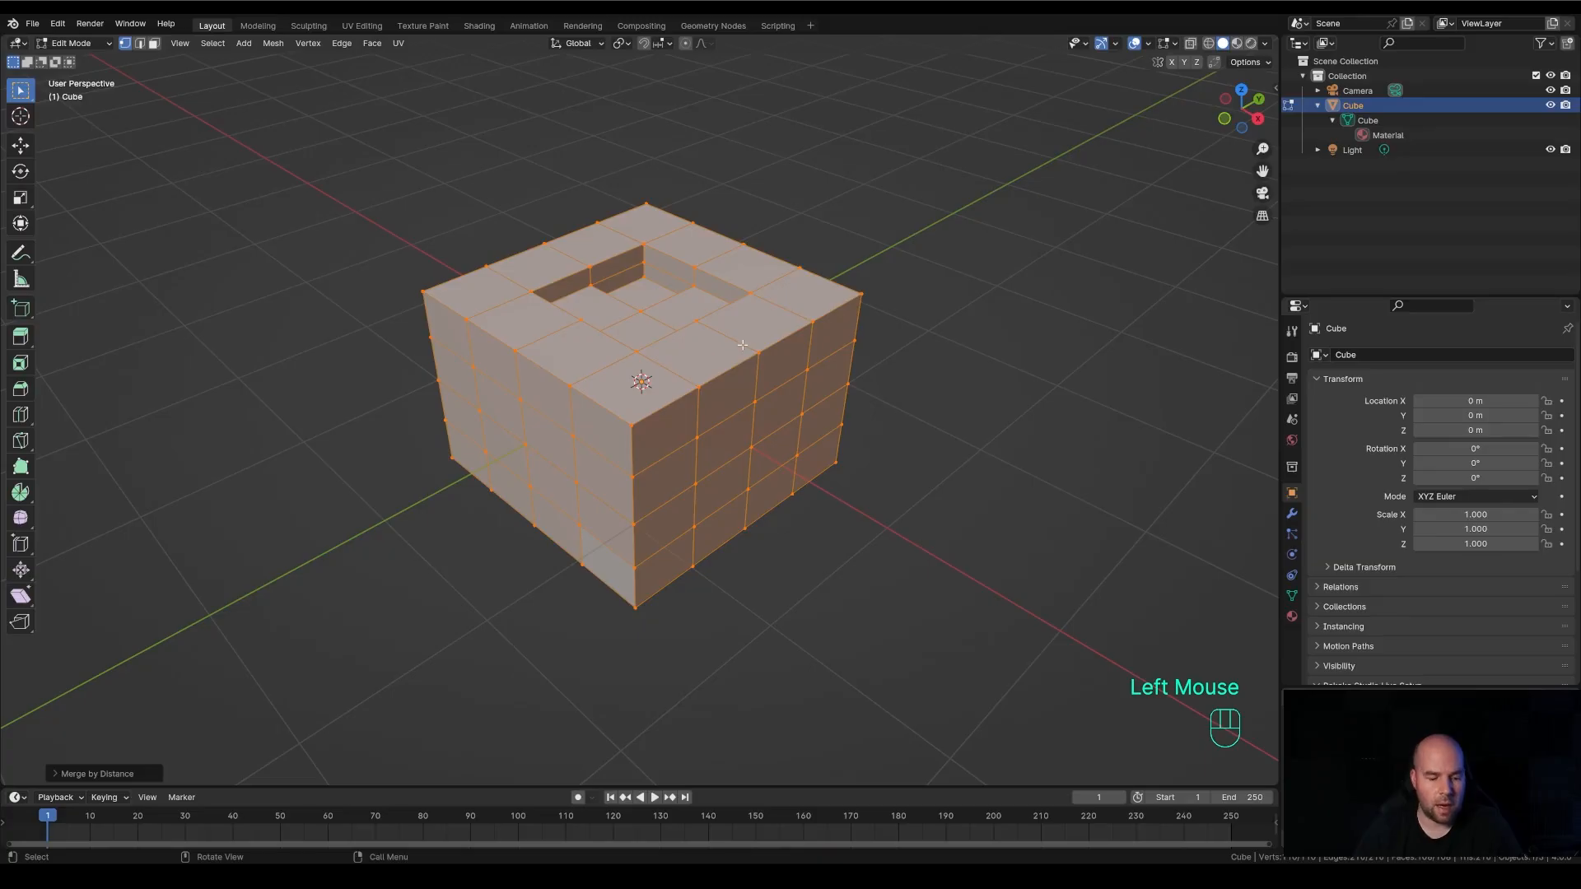
Switch to face selection and loop select all four horizontal rings of the cube's side faces.
left_click(154, 42)
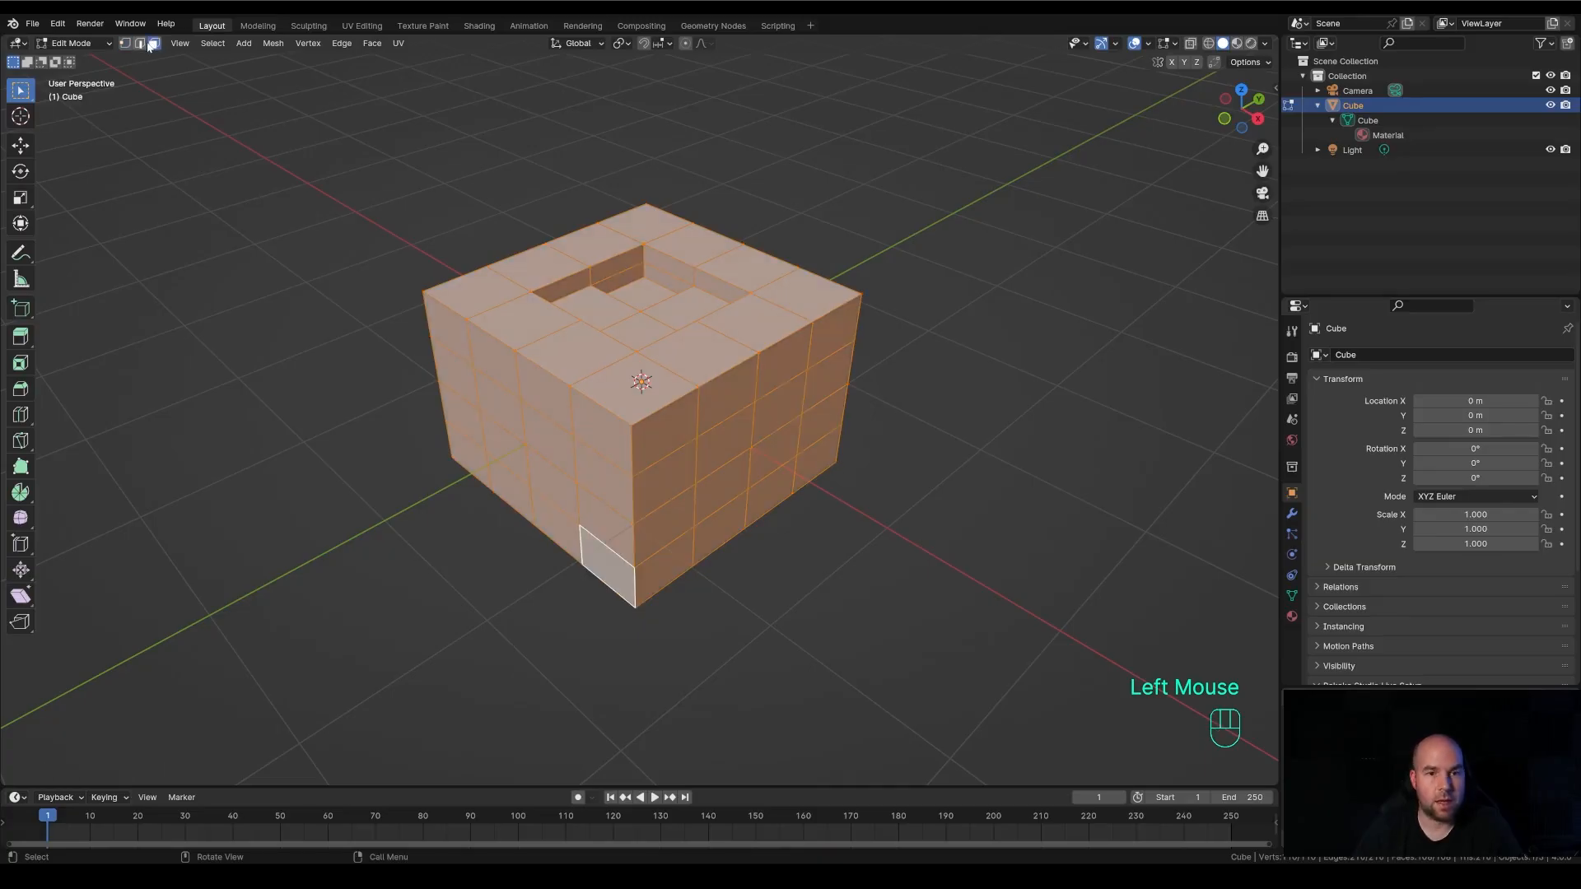
left_click(632, 450, "alt")
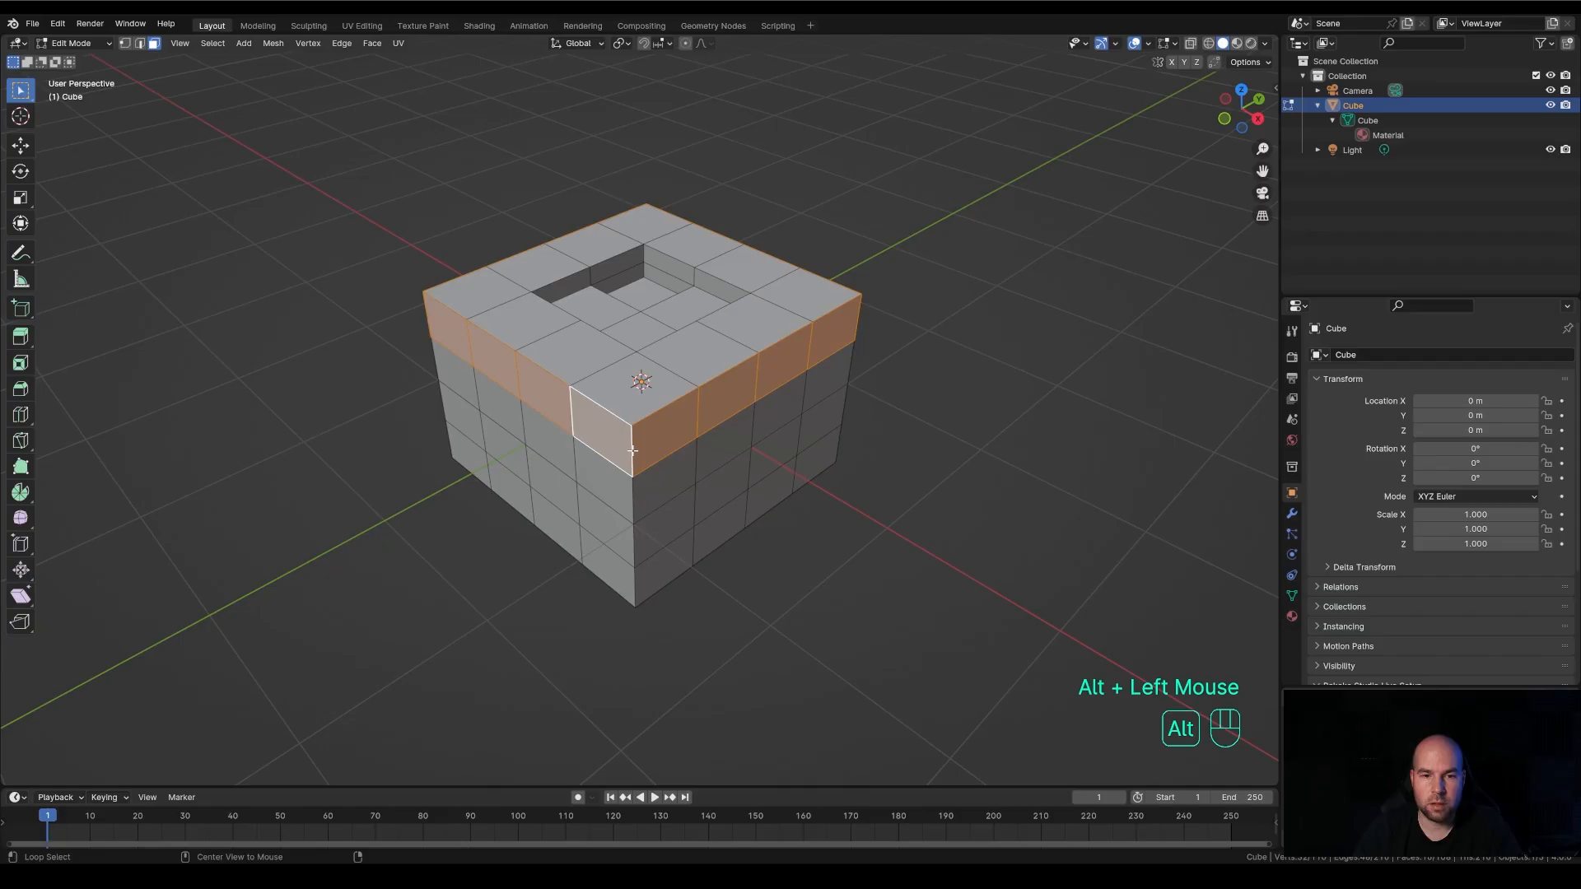
left_click(635, 511, "alt+shift")
left_click(636, 564, "alt+shift")
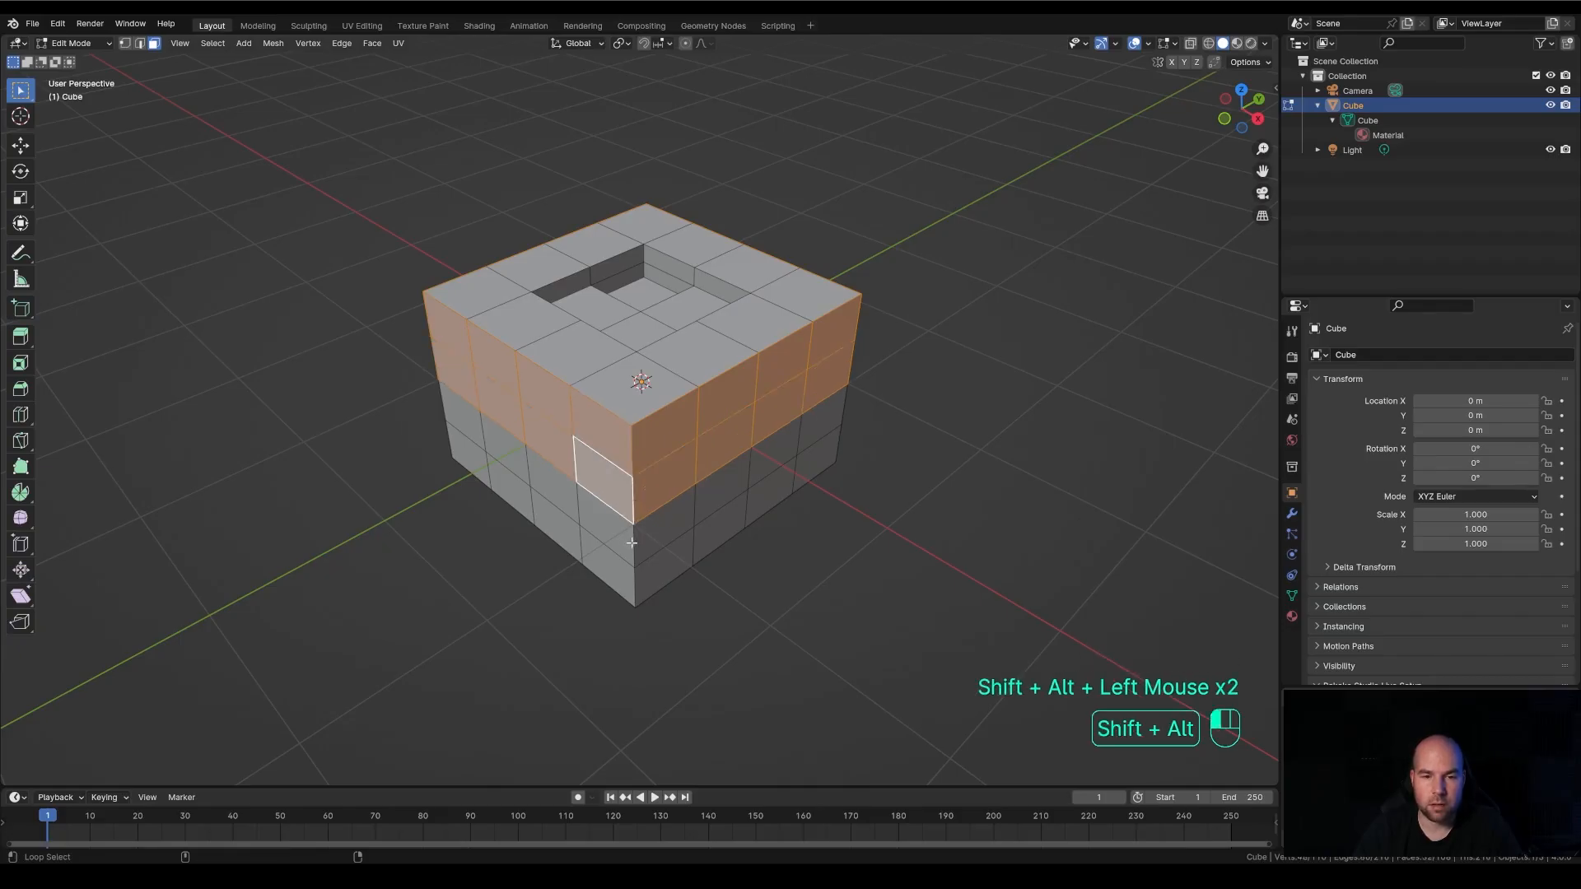
left_click(636, 583, "alt+shift")
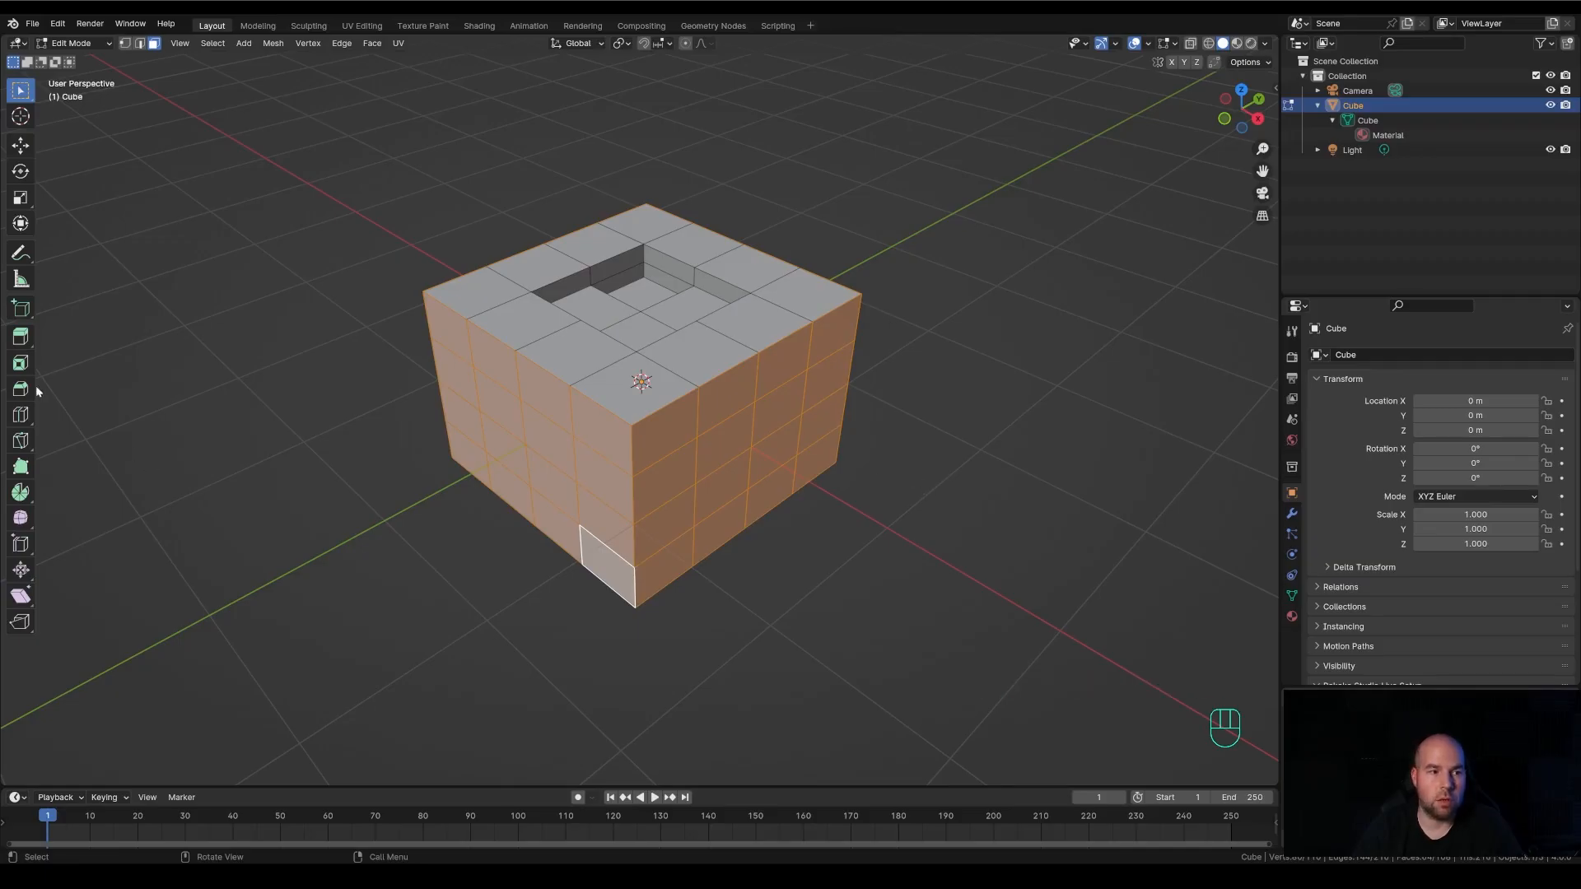
Try out the Extrude Along Normals tool and go back to Extrude Region and the box selection tool.
left_click(27, 341)
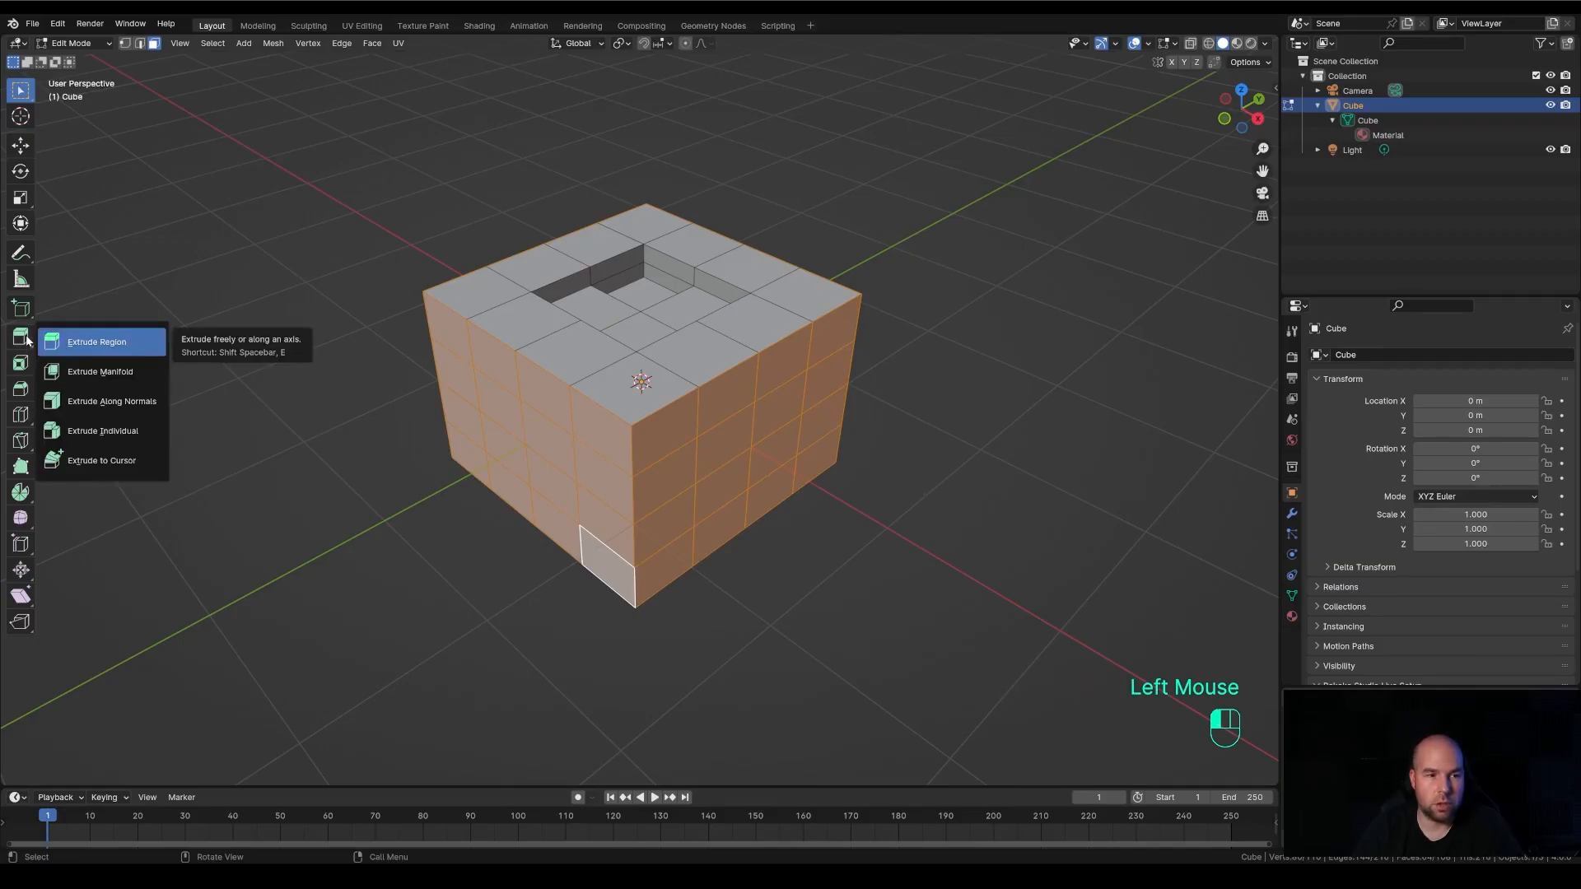
left_click(88, 404)
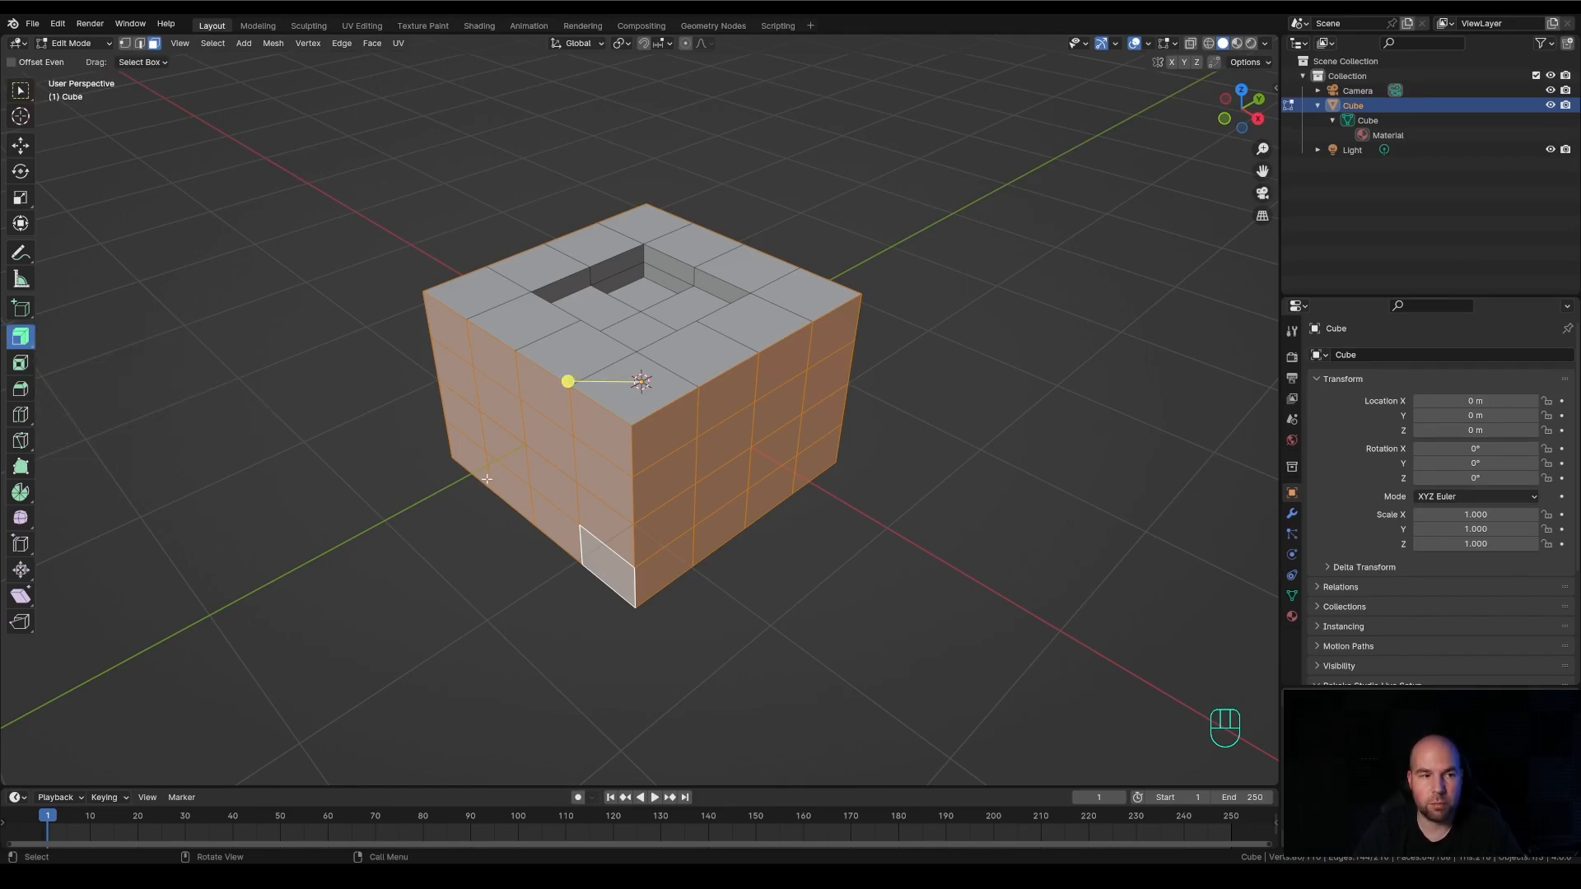
left_click_drag(20, 337, 57, 344)
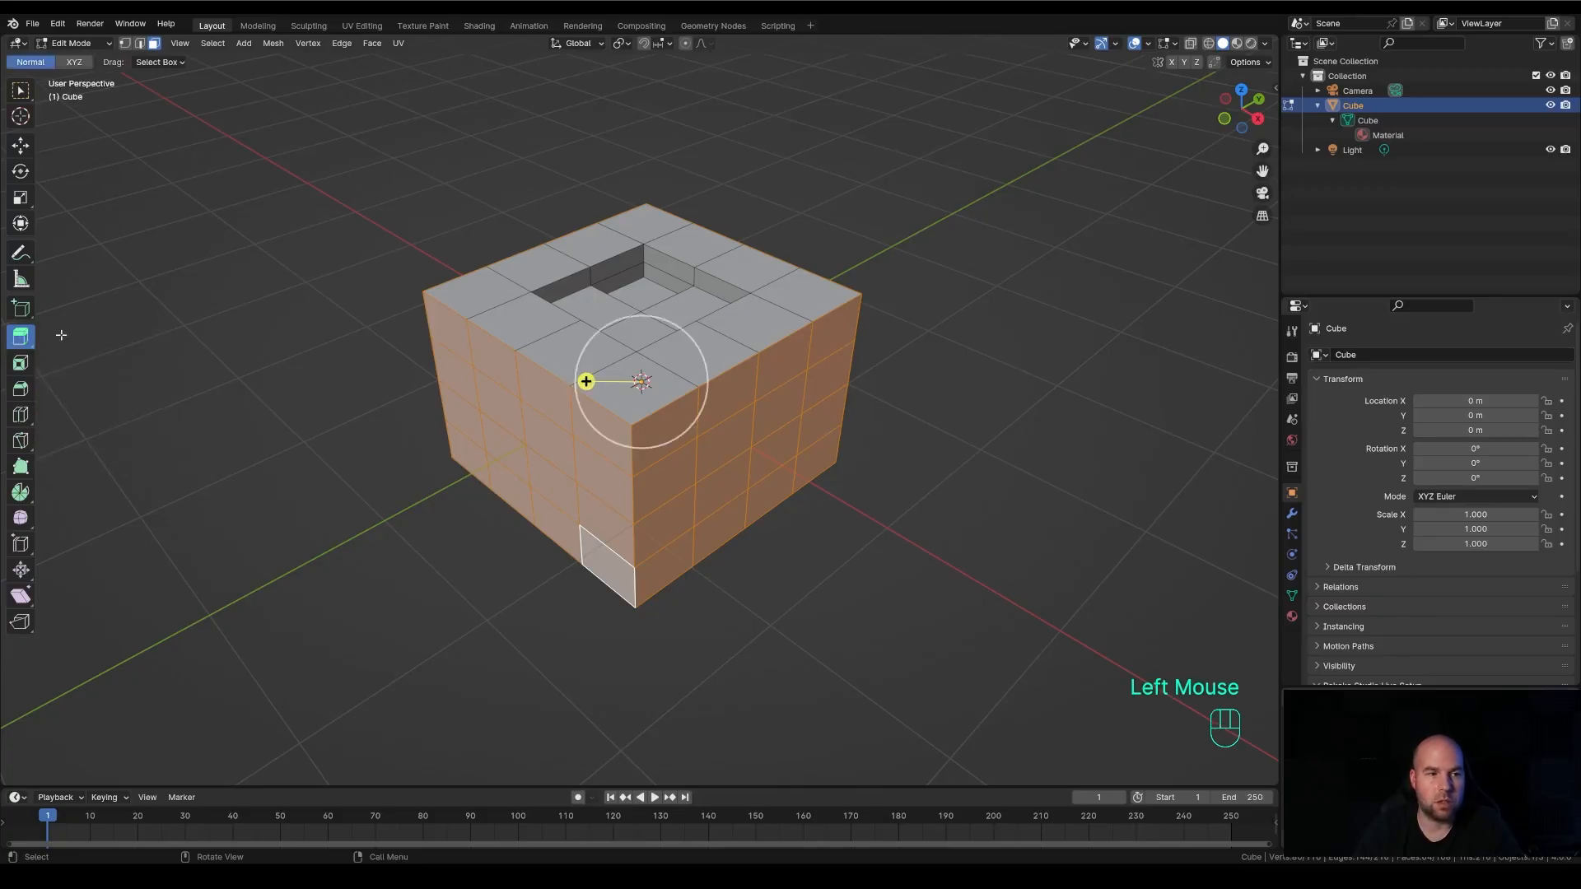
left_click(21, 89)
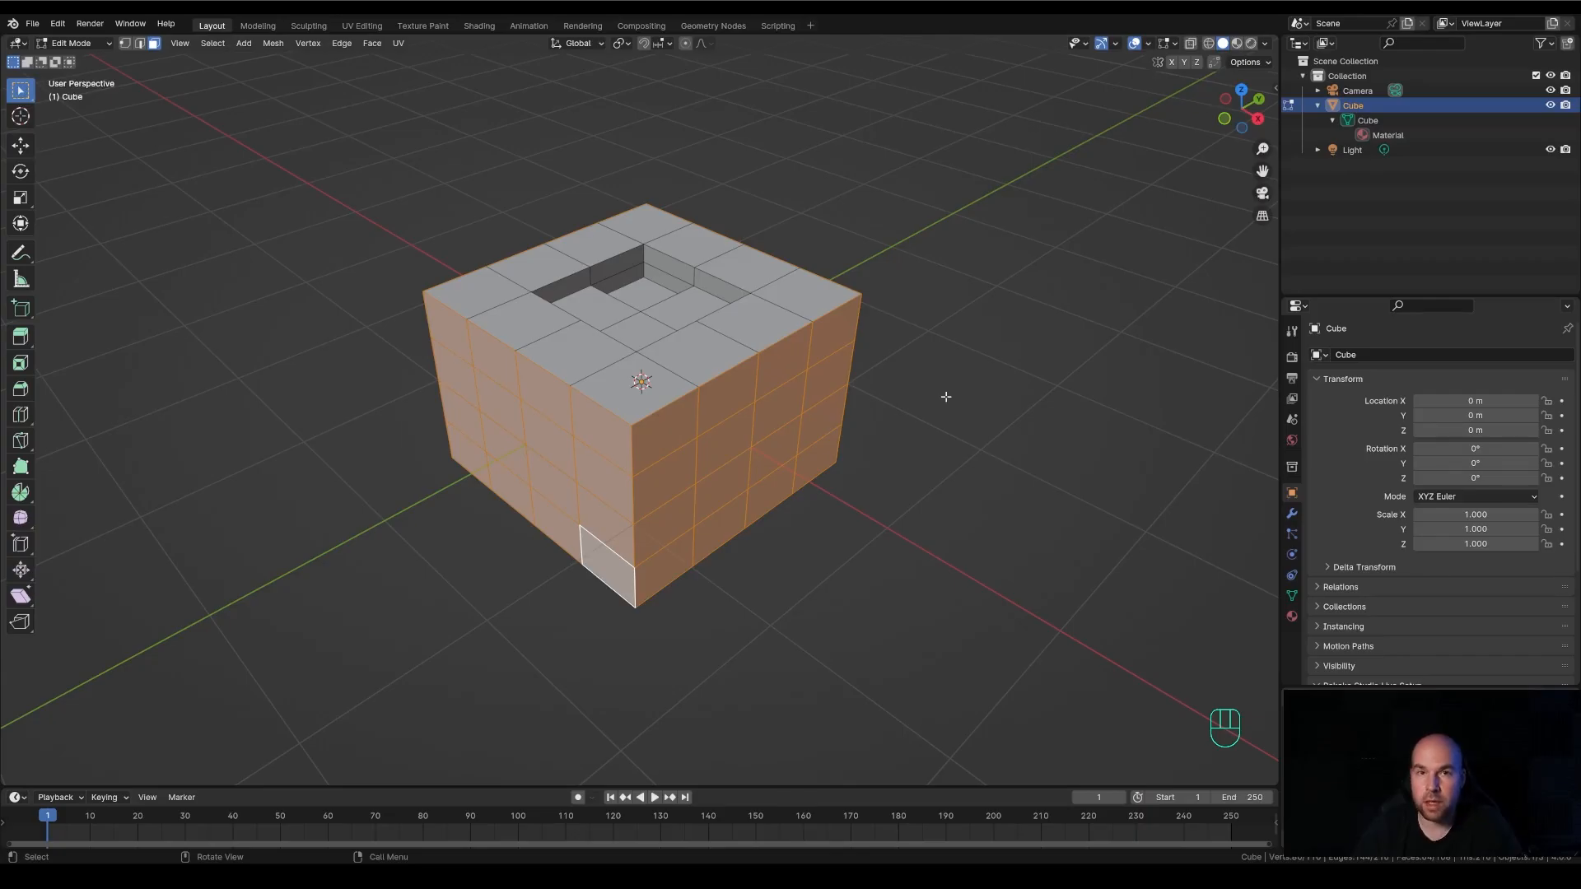
key("alt+e")
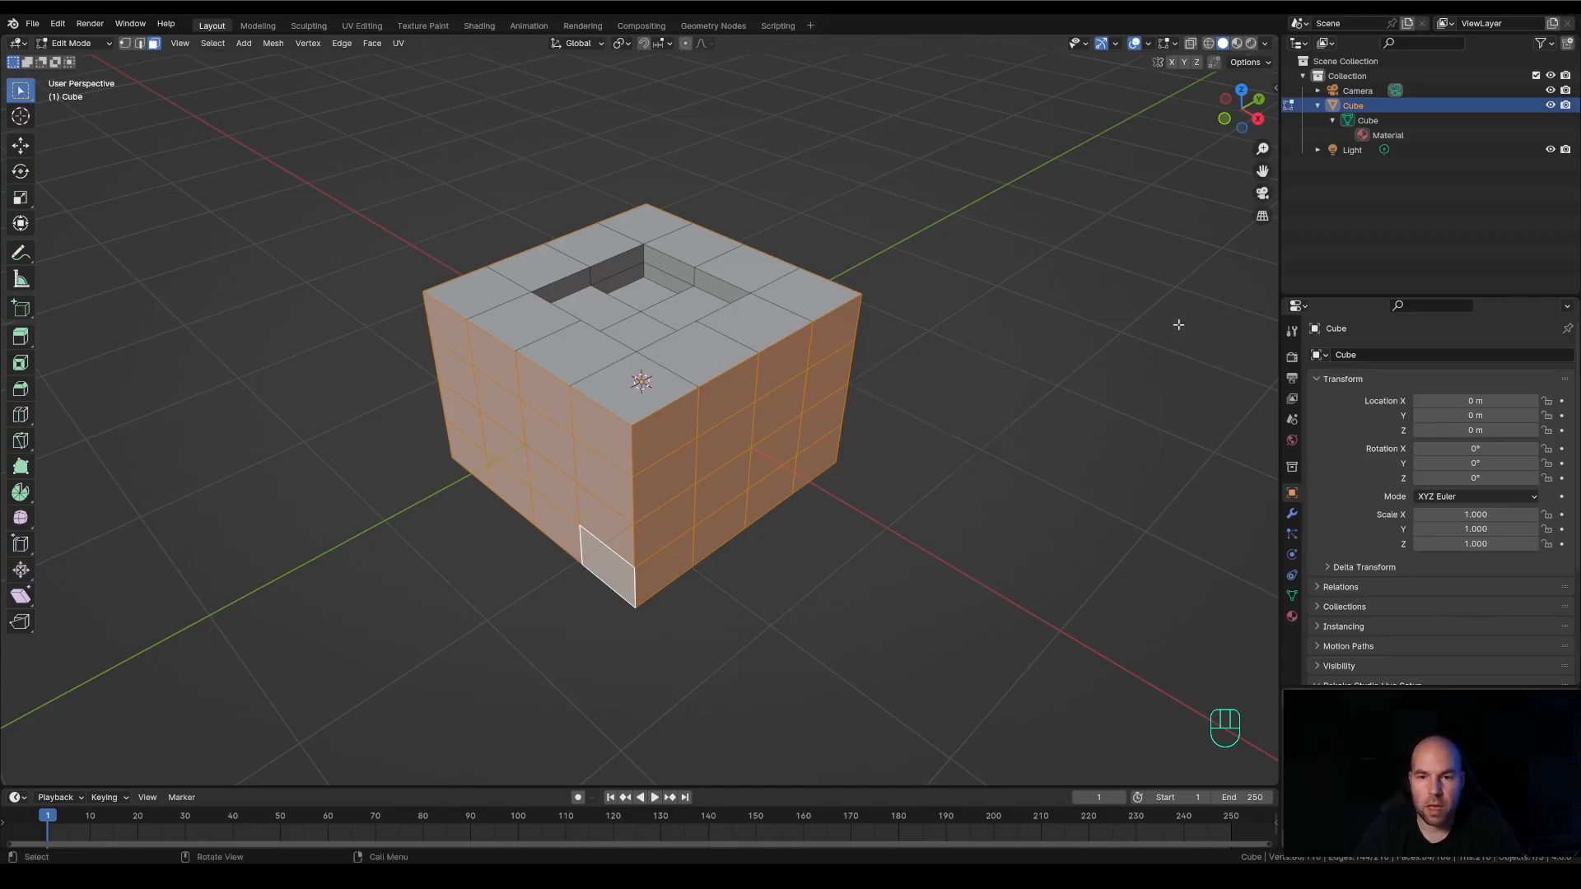
Display the face normals in the mesh edit mode overlays.
left_click(1169, 42)
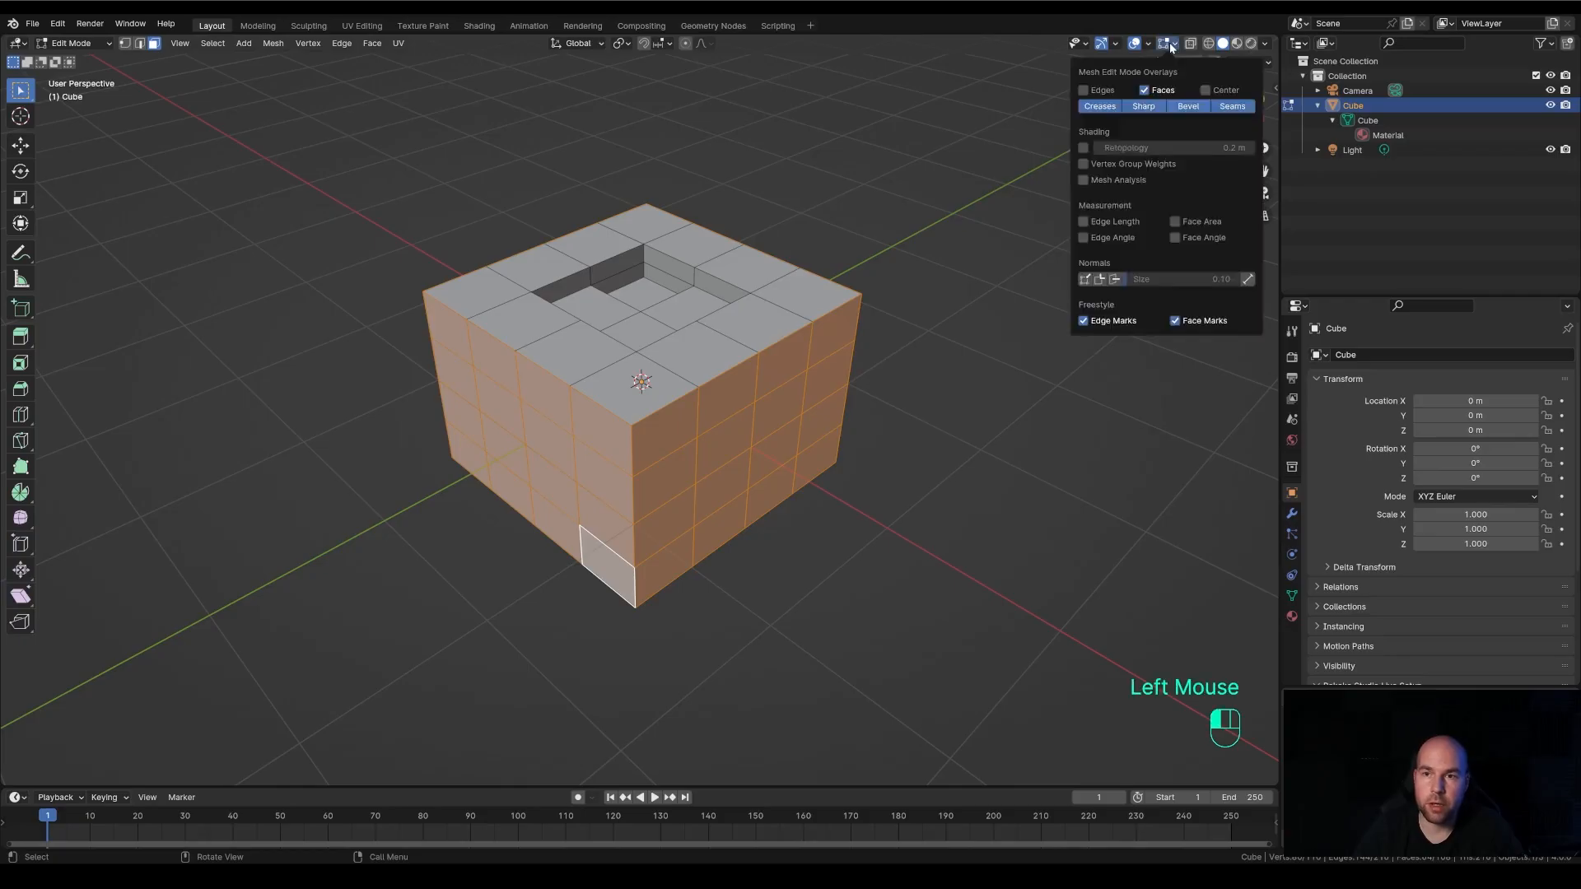
left_click(1117, 282)
scroll(1005, 370, "up", 4)
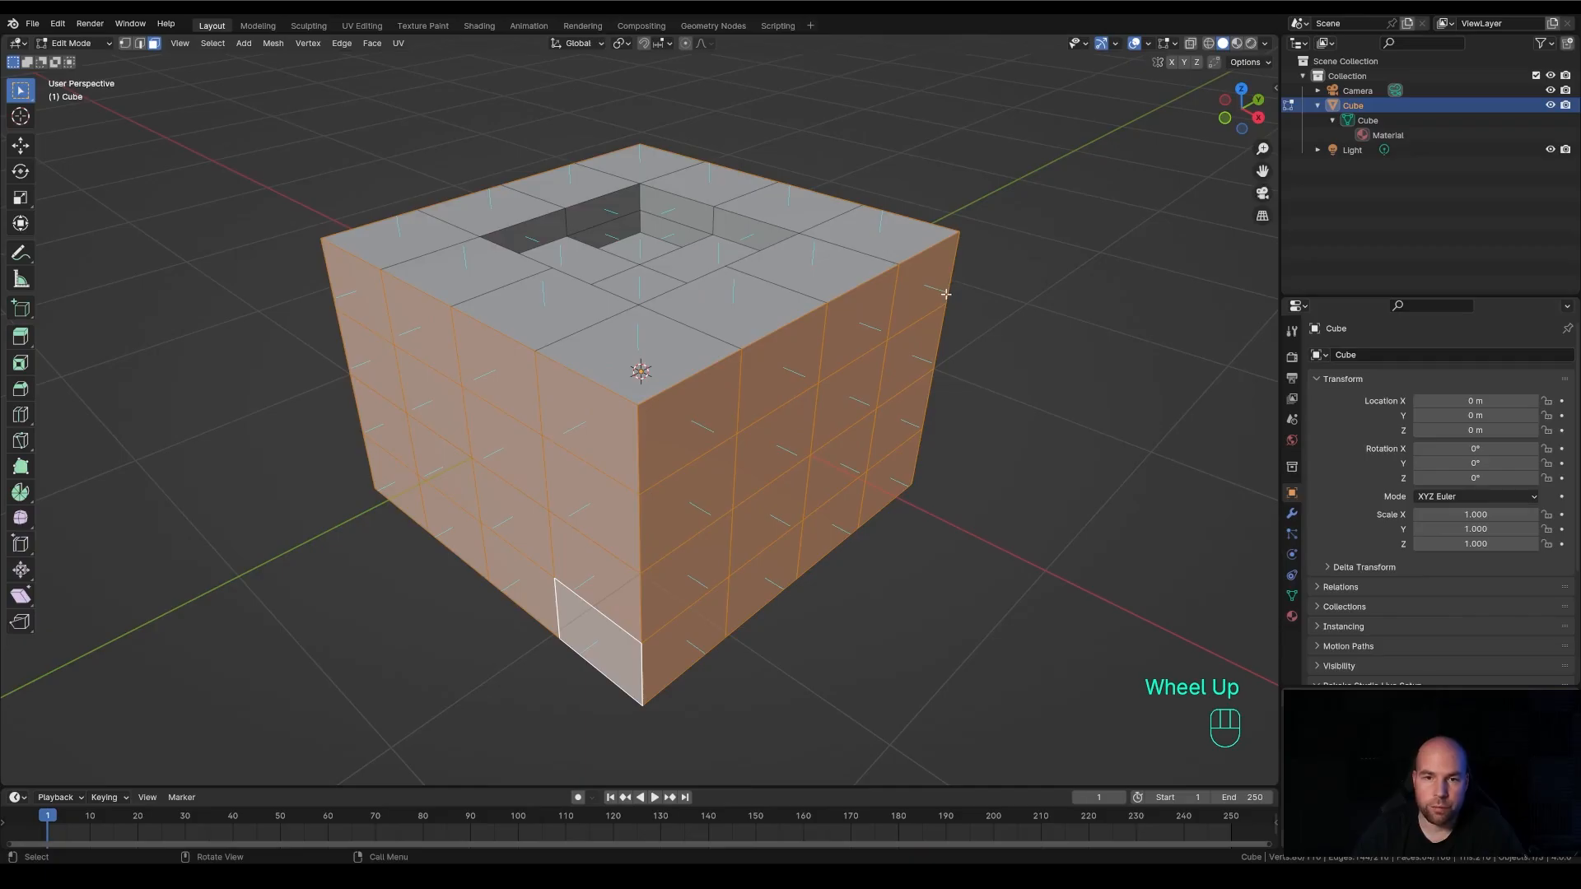
Draw annotation arrows along the normals of faces on the cube's sides and top, and hide the face normals again.
left_click(20, 253)
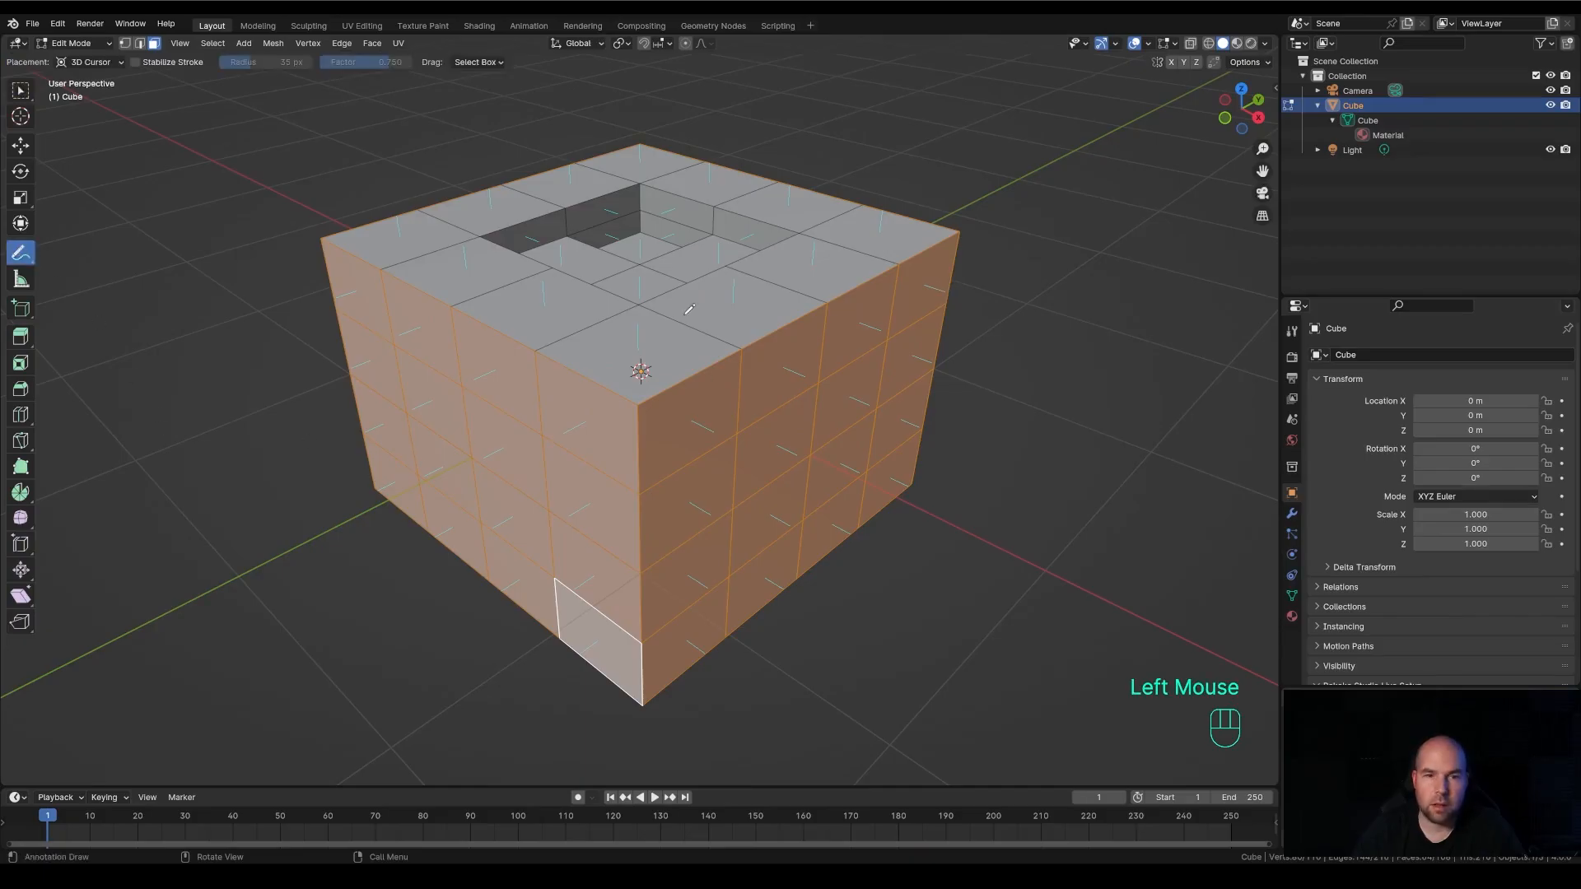
left_click_drag(925, 285, 945, 293)
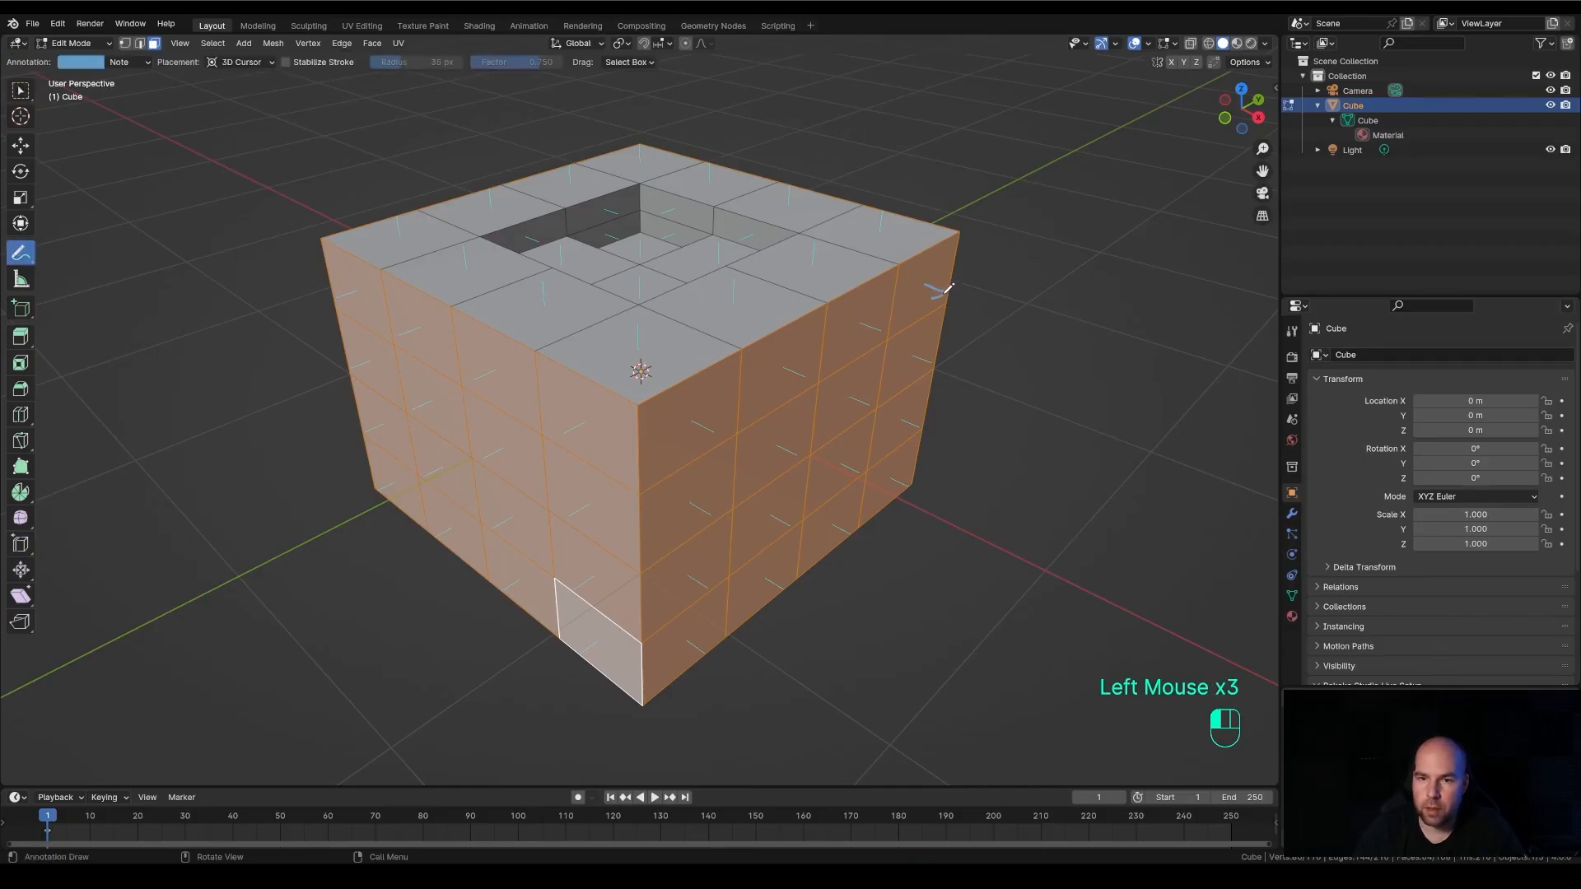
left_click_drag(880, 229, 885, 209)
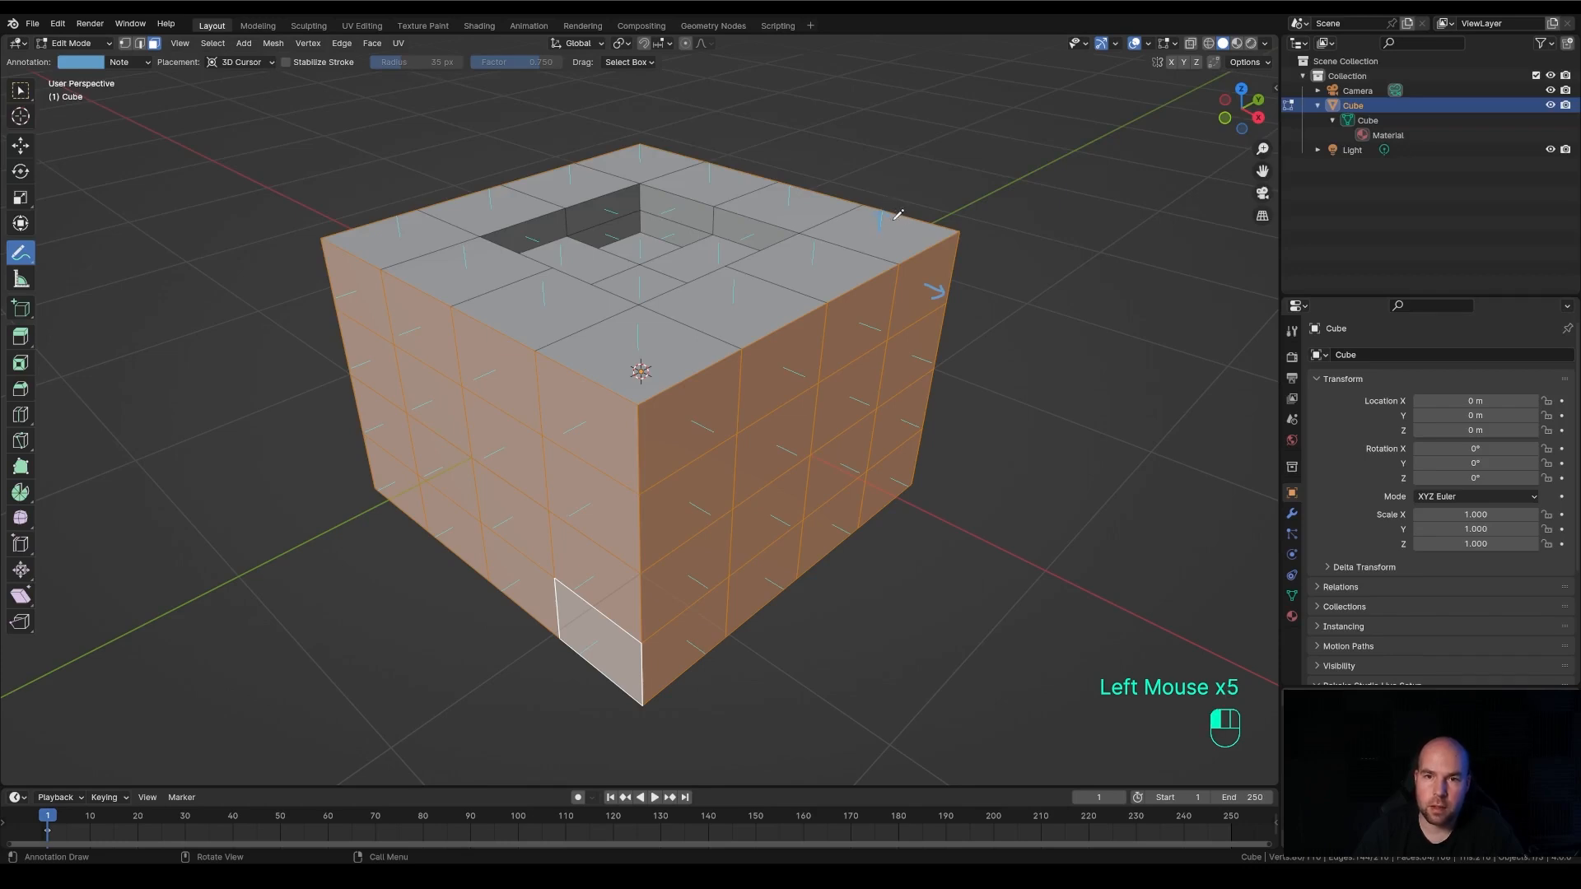
mouse_move(1030, 318)
middle_mouse_down()
mouse_move(1035, 355)
mouse_move(1016, 346)
mouse_move(1034, 356)
mouse_move(996, 308)
middle_mouse_up()
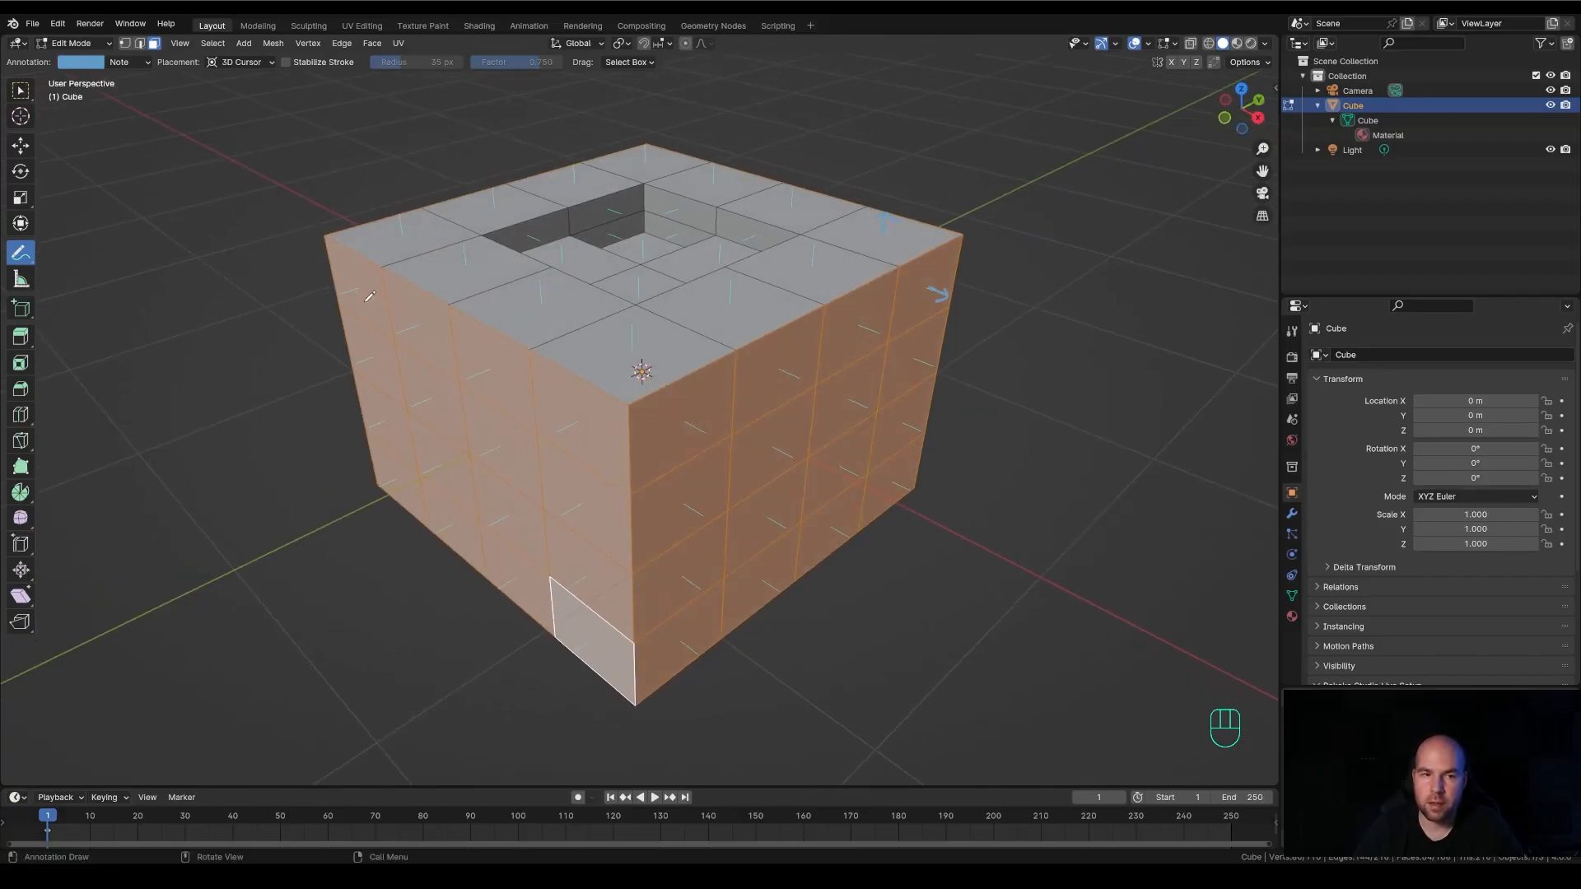
left_click_drag(360, 286, 336, 296)
left_click_drag(346, 288, 345, 301)
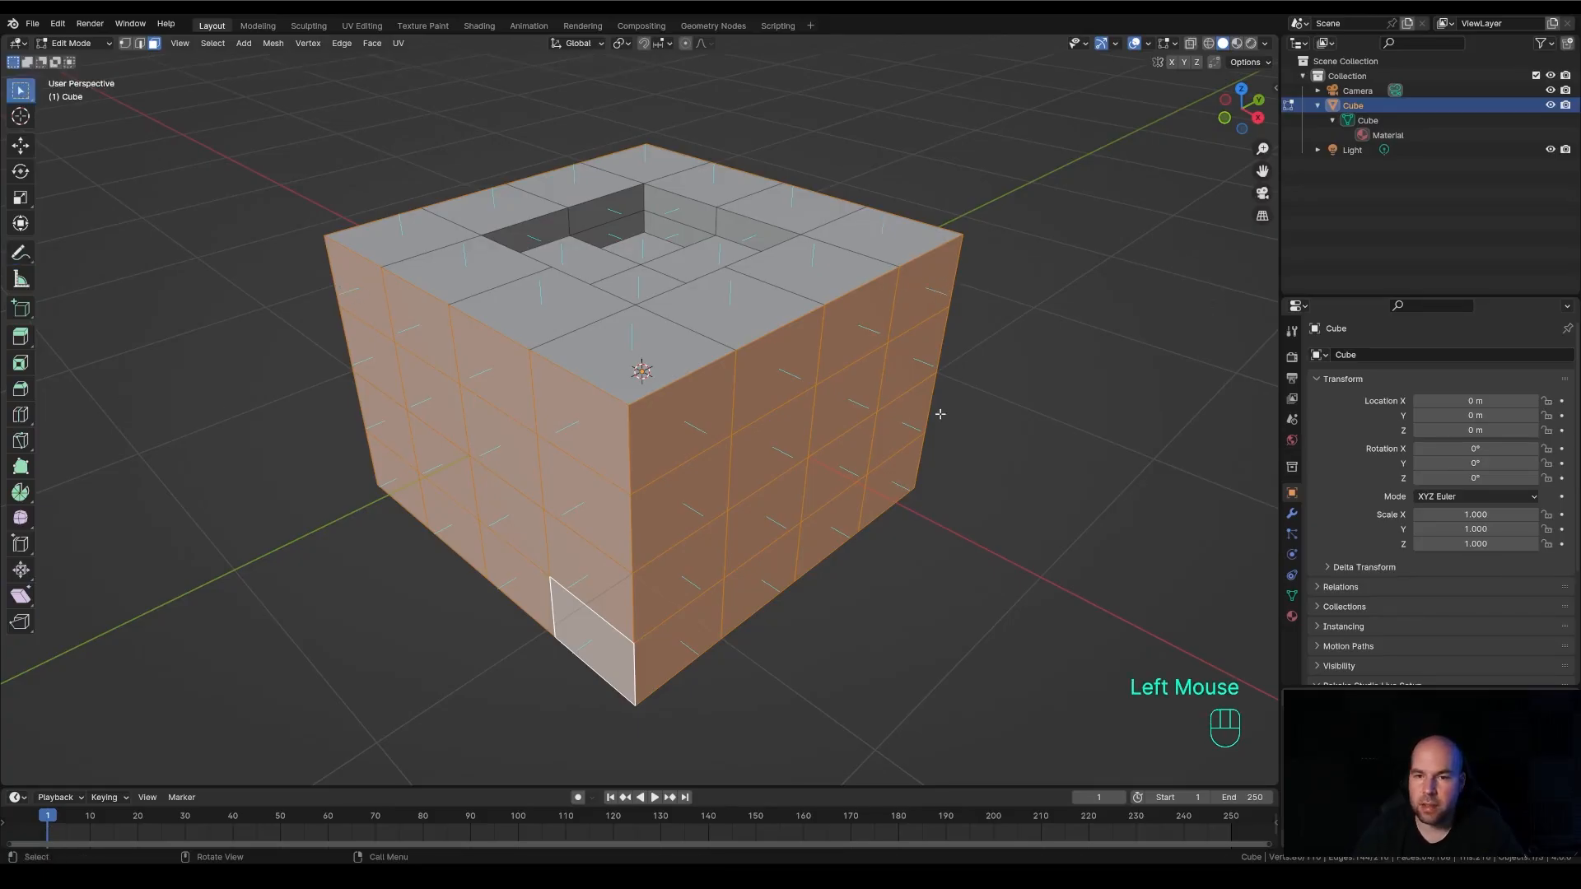
left_click(1173, 43)
left_click(1115, 279)
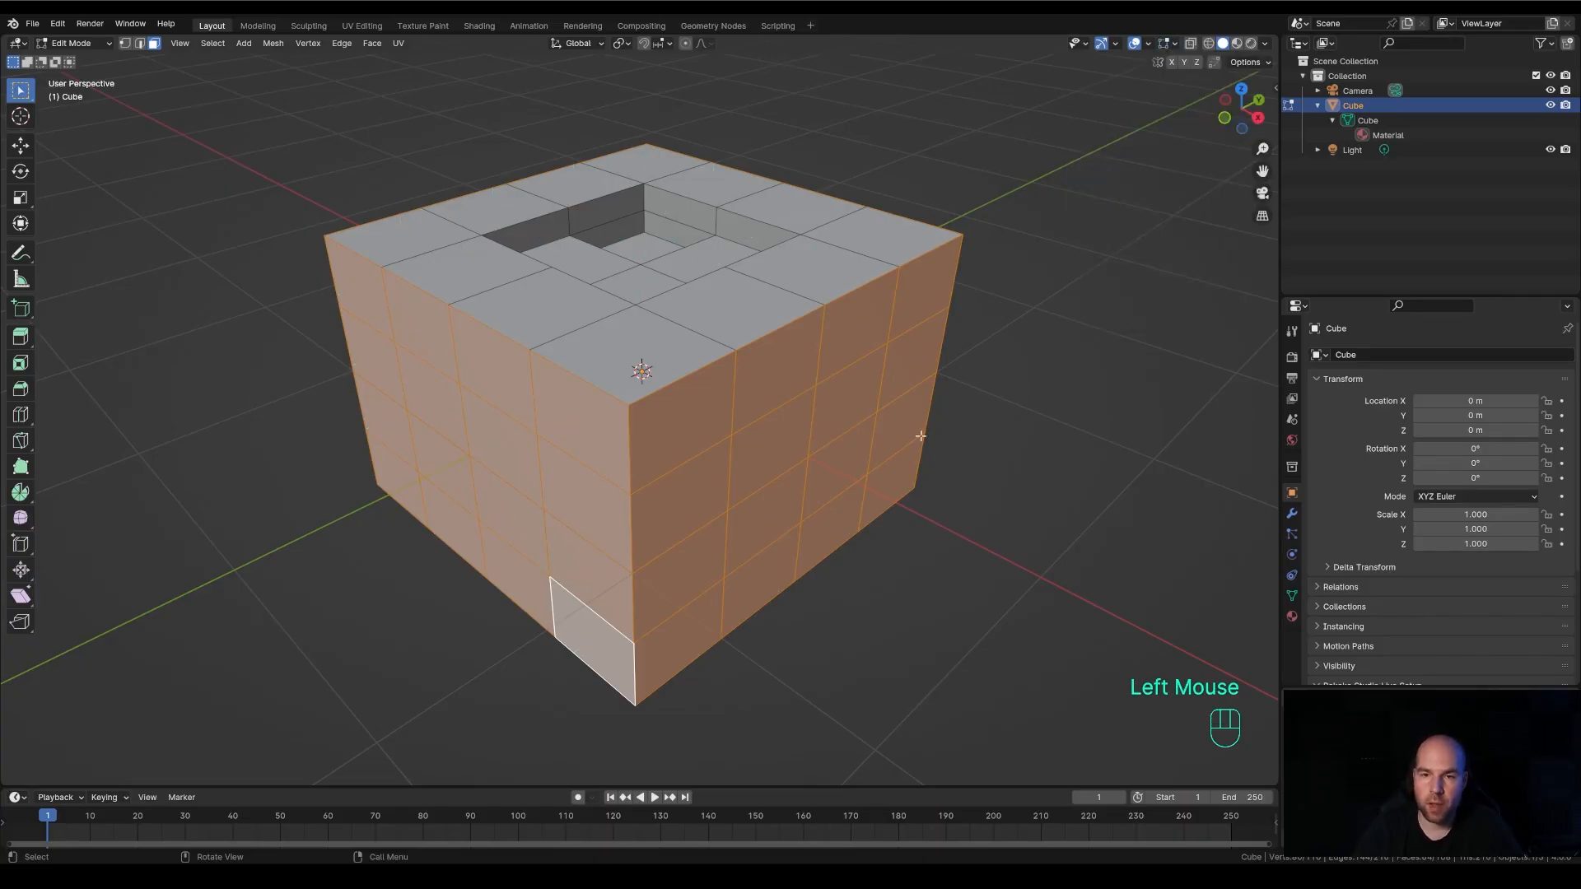
Extrude the selected side faces outward along their normals by about 0.18 m with Even Thickness on.
key("alt+e")
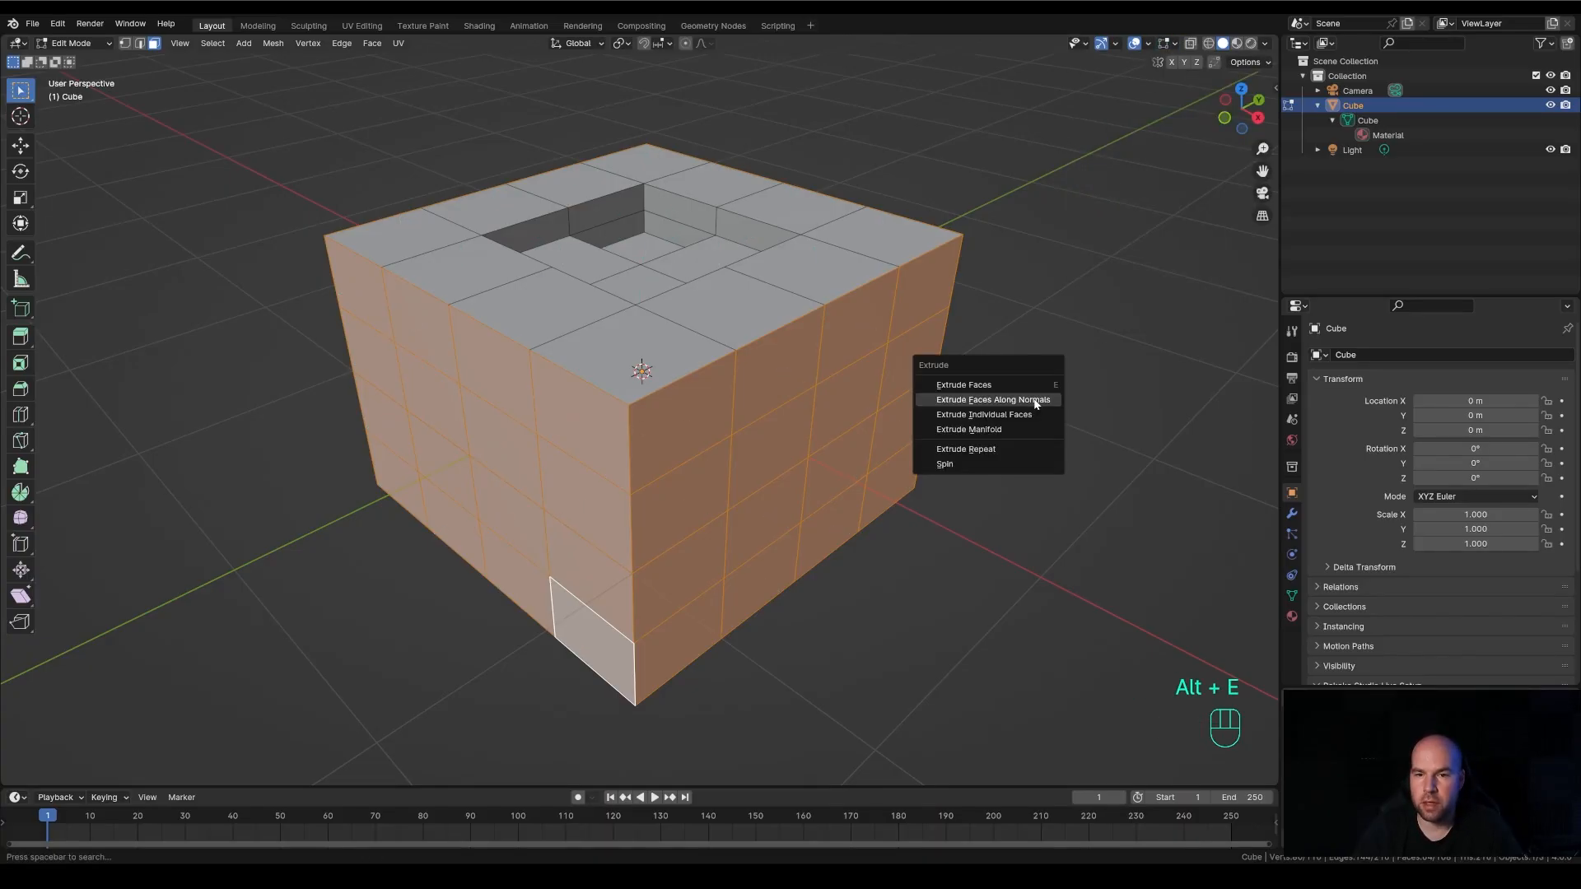
left_click(1035, 401)
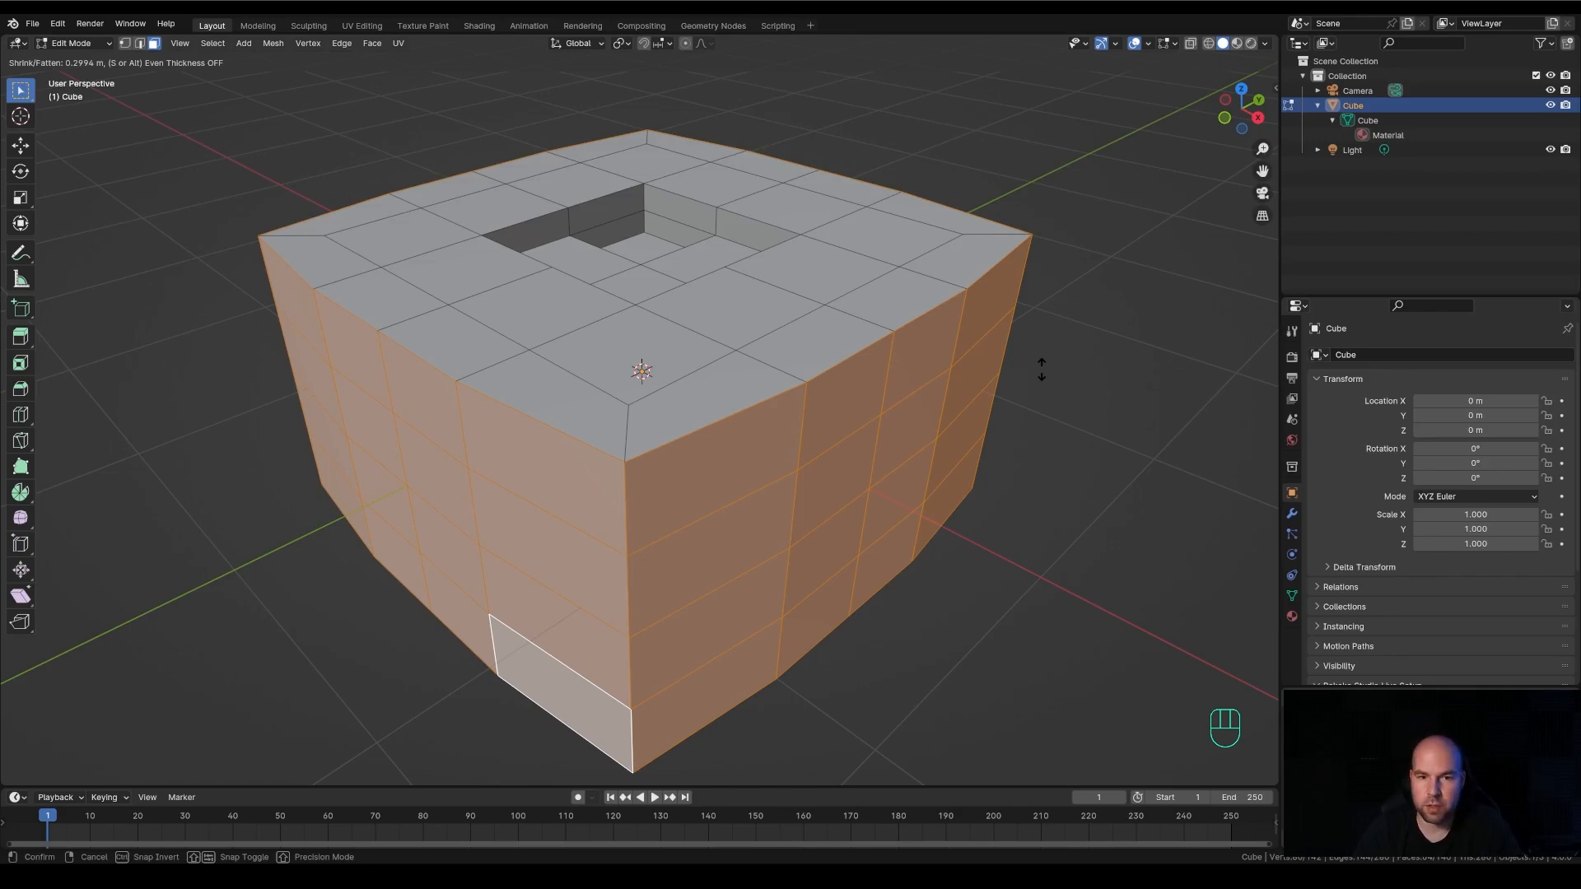
key("s")
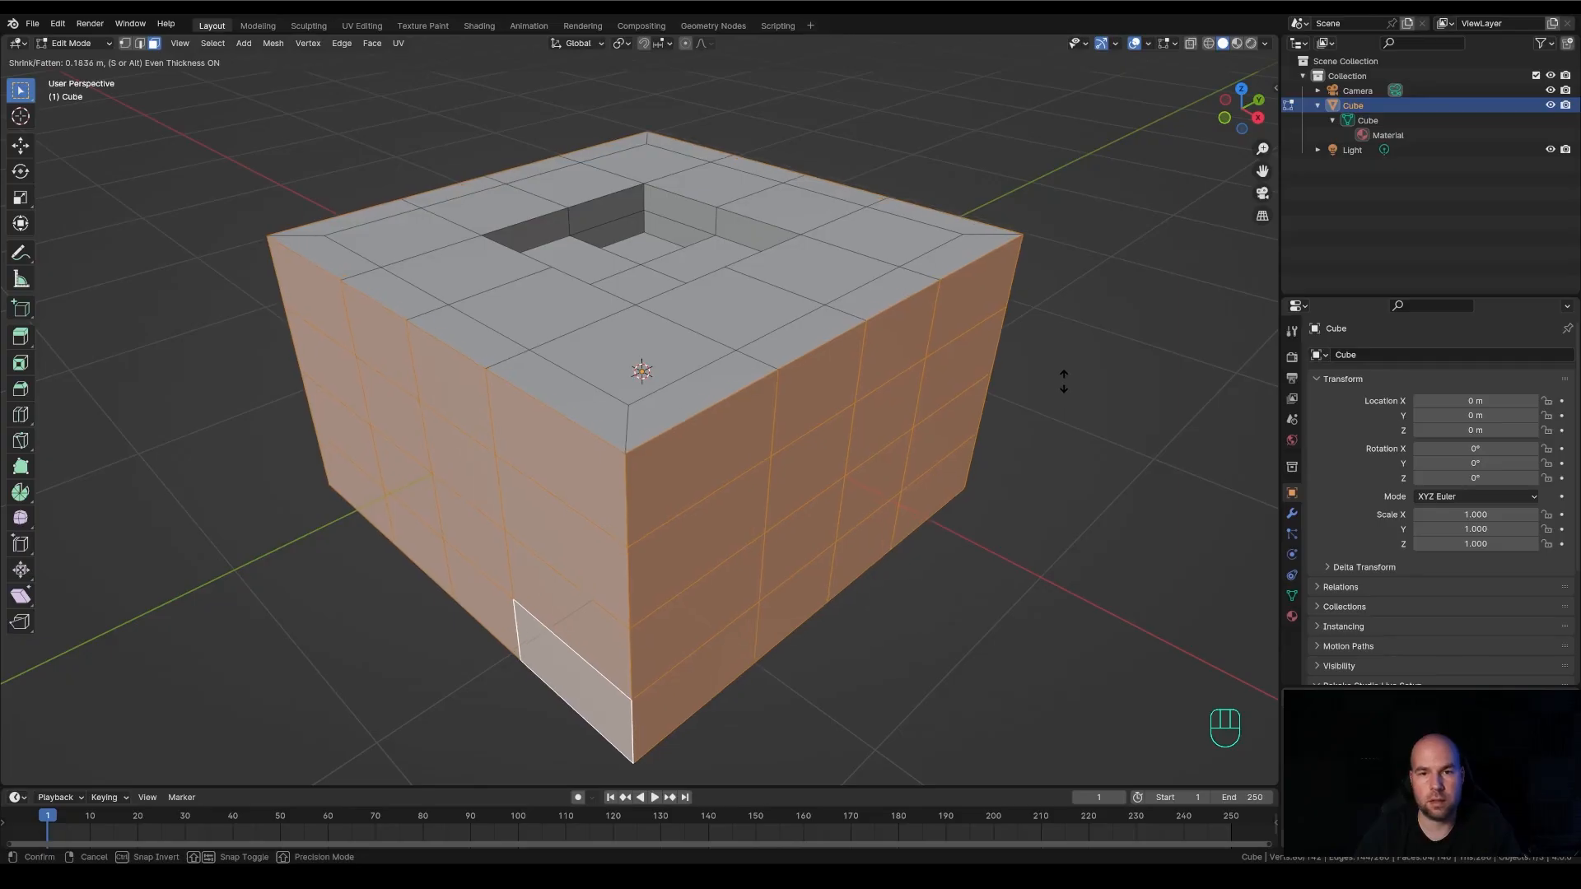
left_click(1063, 381)
Select the outer face loop around the cube's top rim and extrude it upward along the normal by about 0.087 m.
scroll(1061, 379, "down", 3)
middle_click_drag(858, 323, 861, 331)
scroll(845, 350, "up", 1)
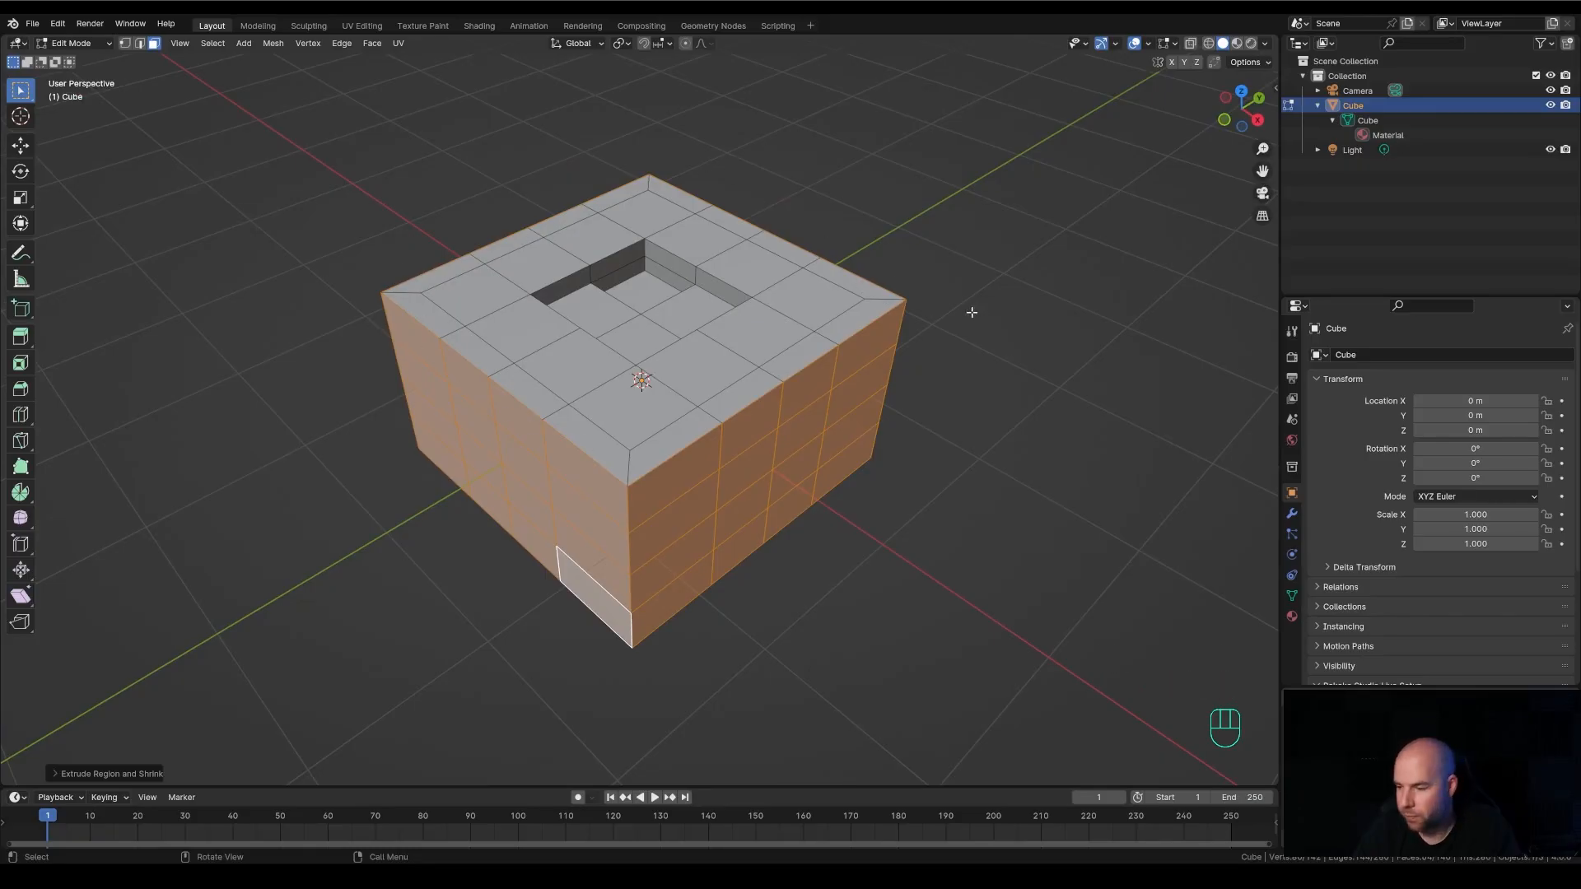
left_click(879, 300, "alt")
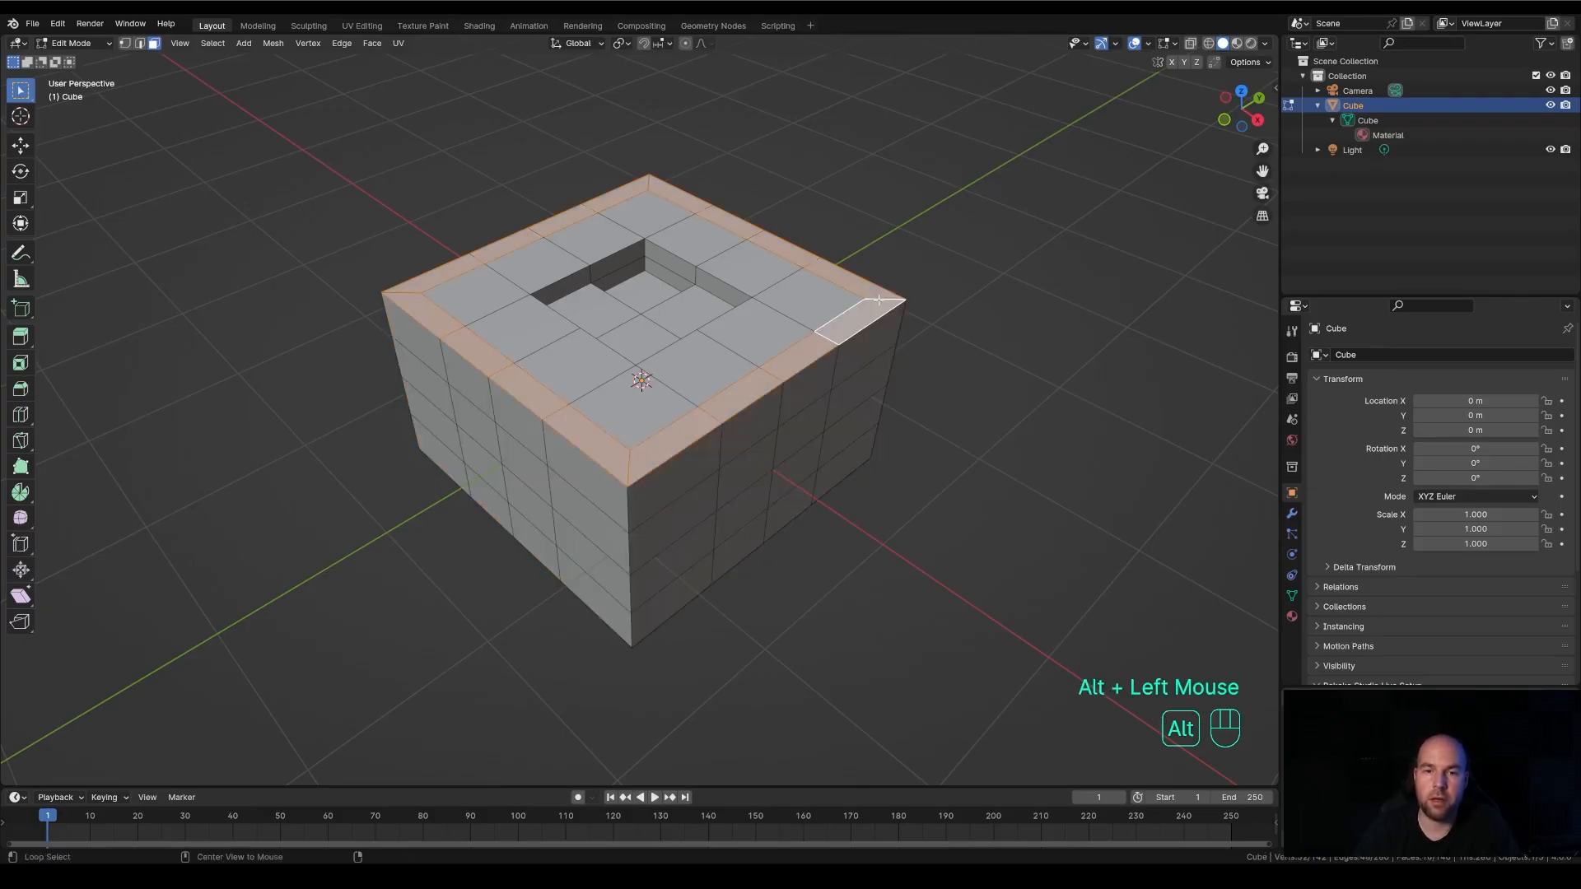
key("e")
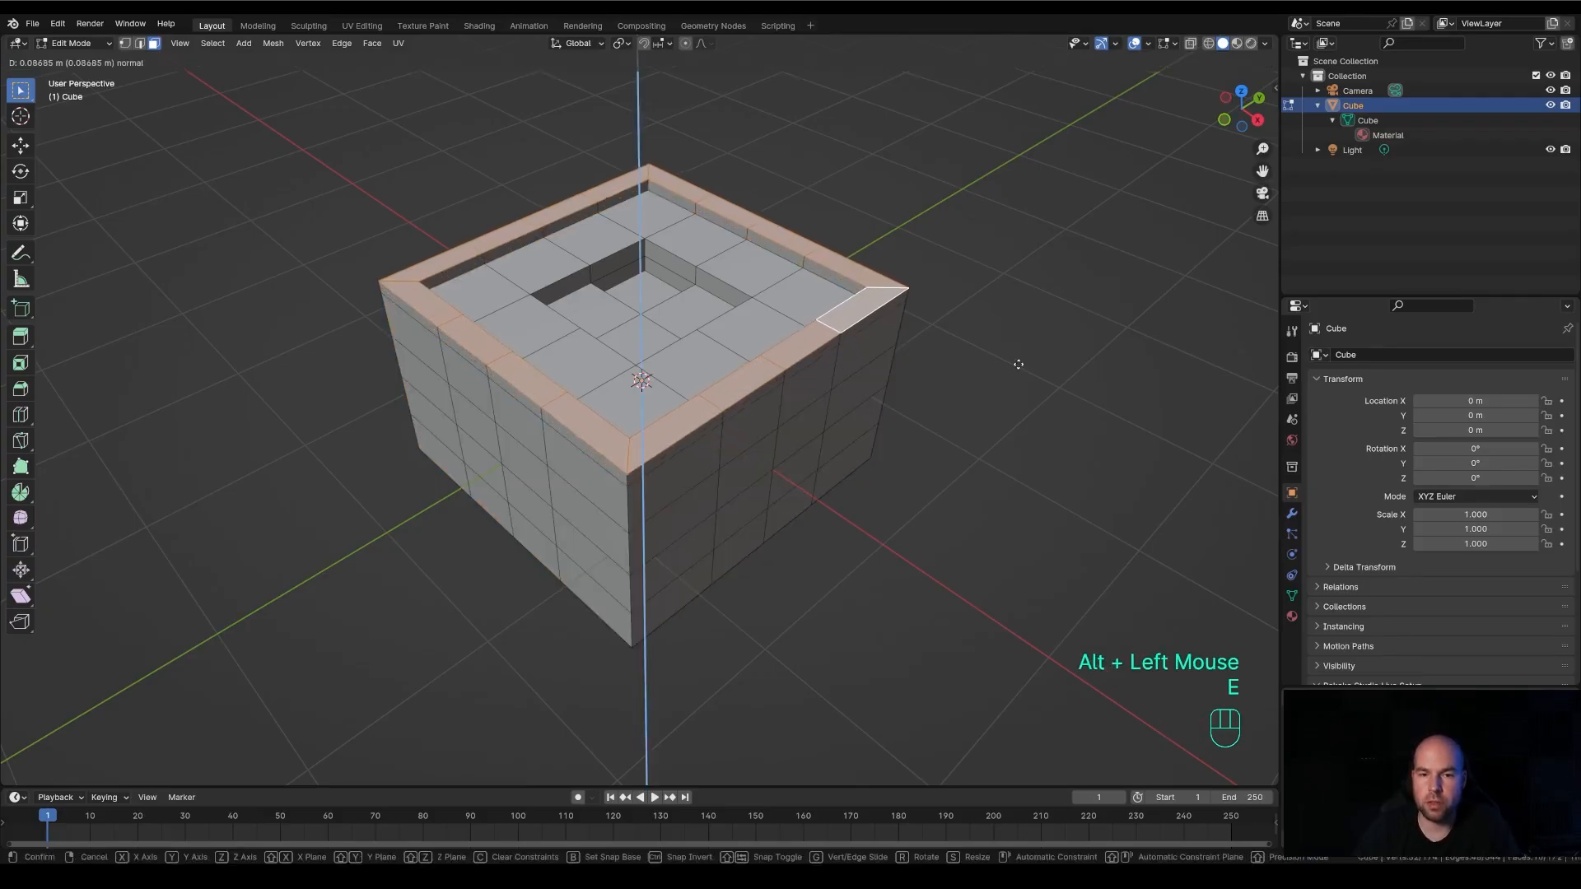
left_click(1019, 364)
scroll(849, 333, "down", 2)
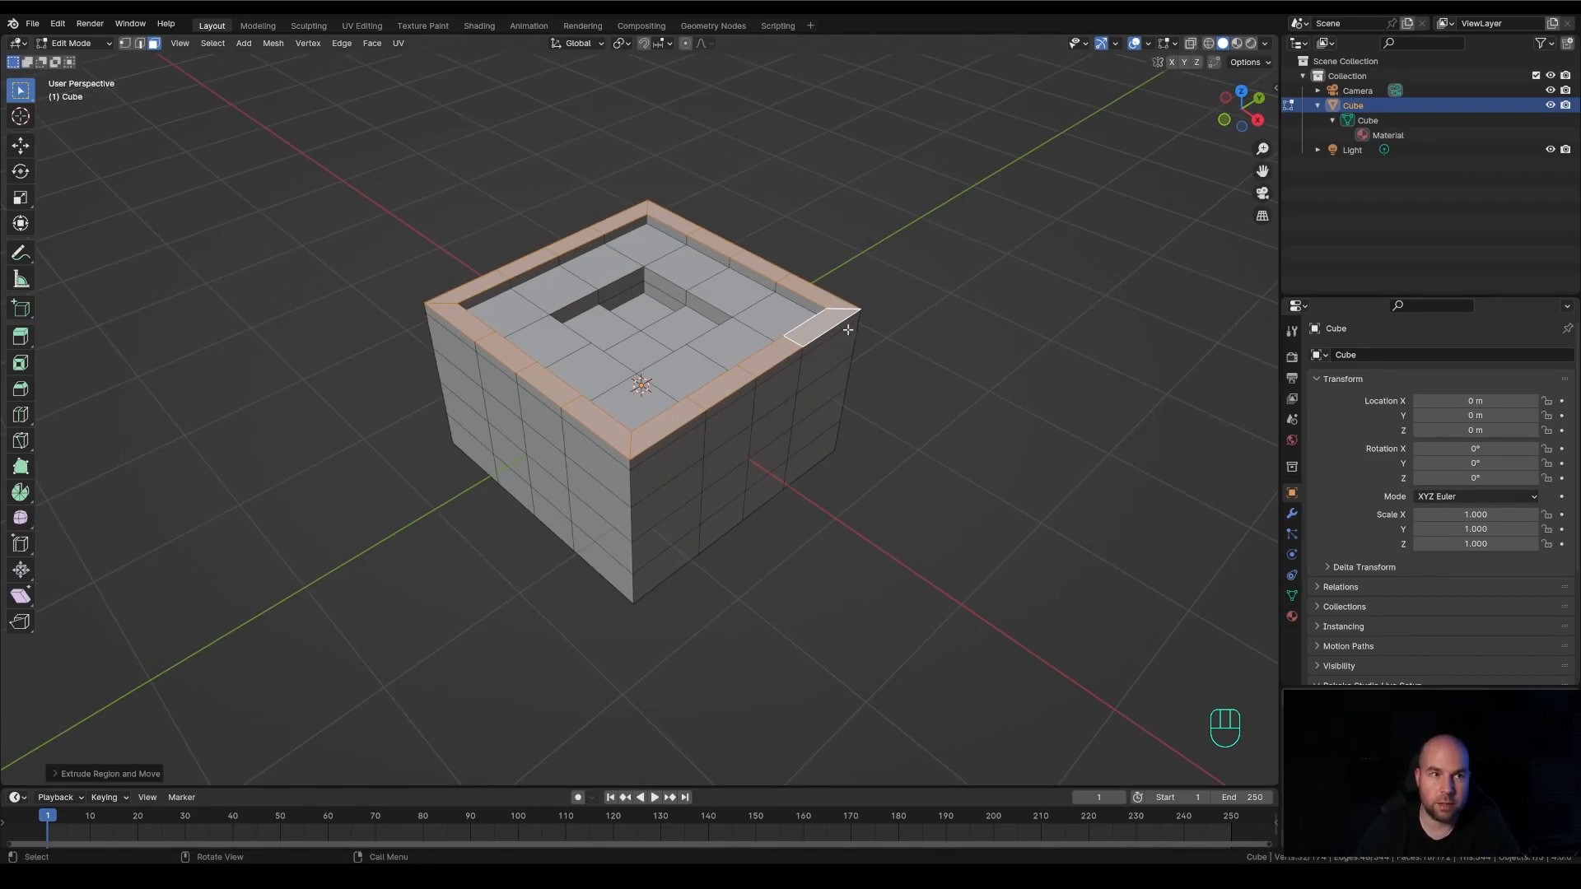
Switch the extruded cube from Edit Mode to Object Mode.
left_click(92, 43)
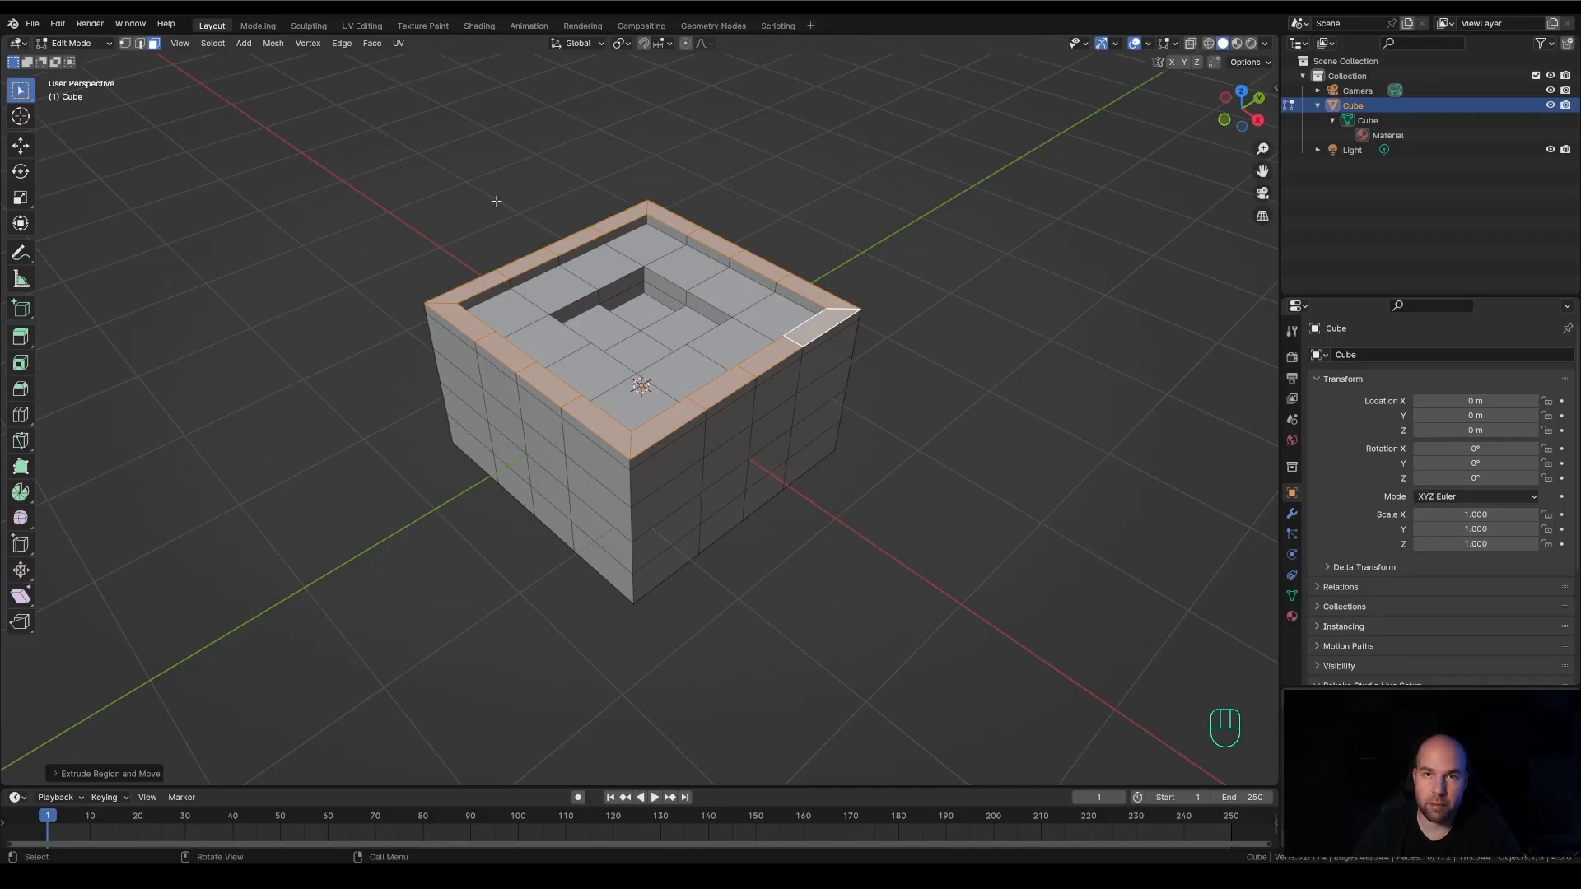
key("Tab")
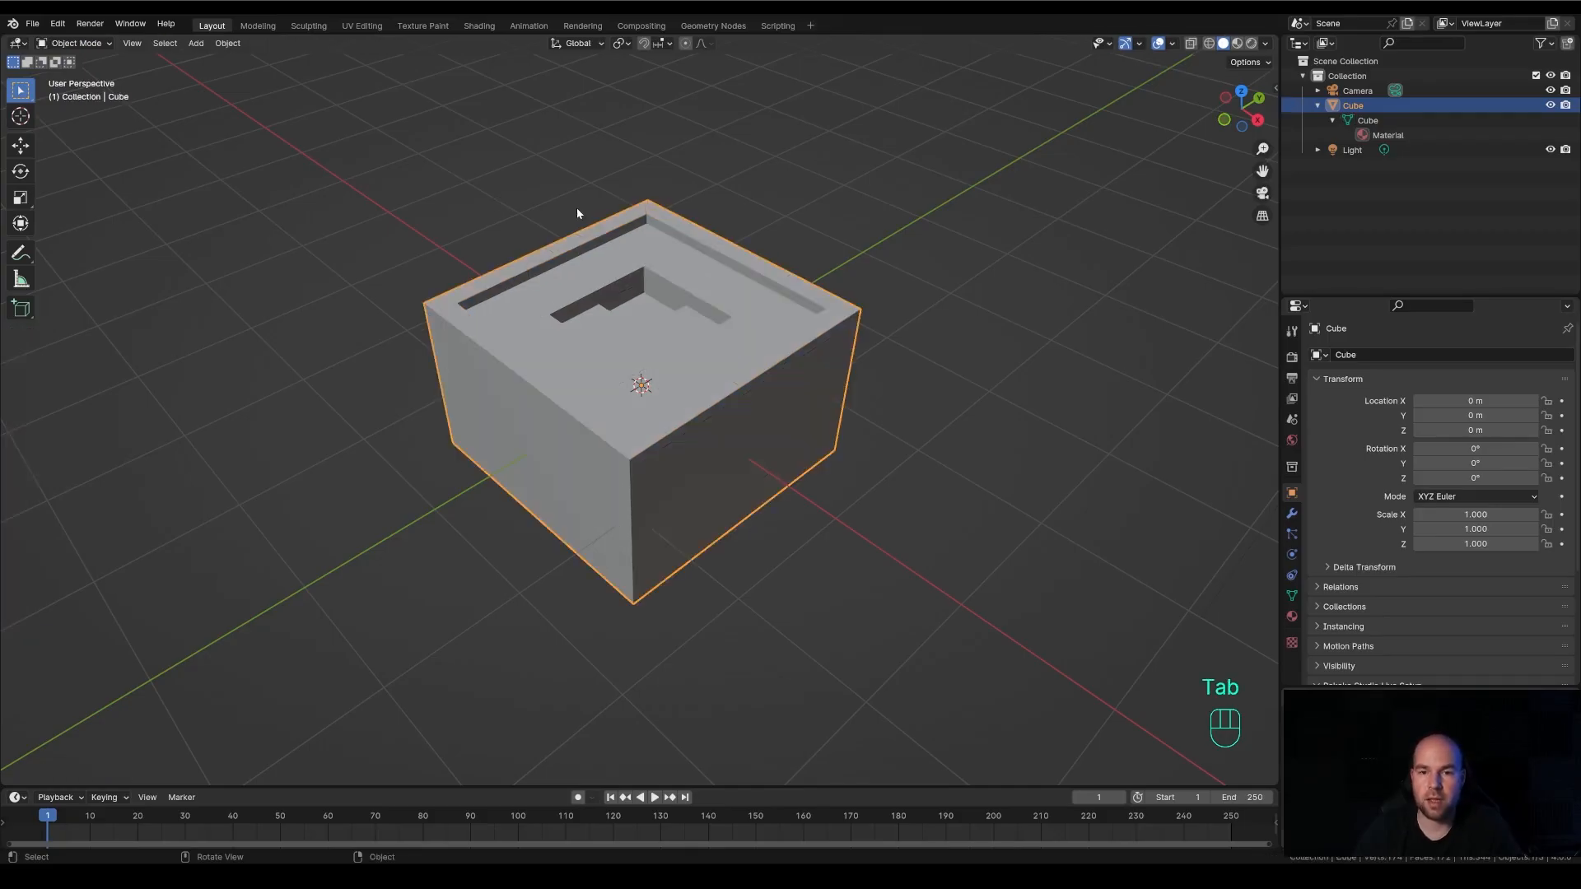
key("Tab")
key("Tab")
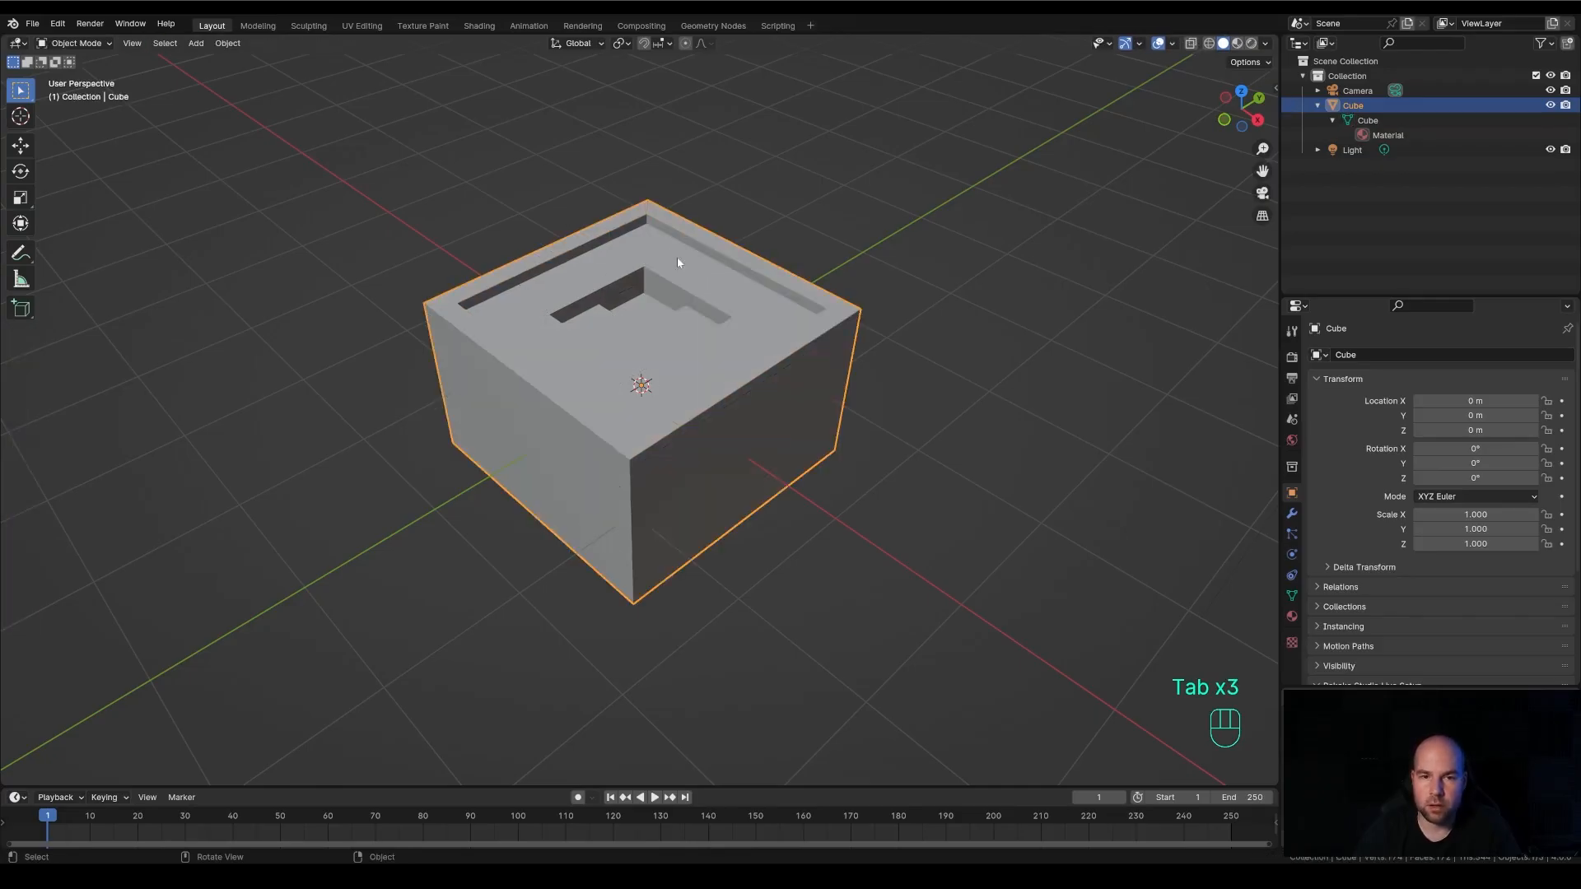
Deselect and reselect the cube, enter Edit Mode on it and return to Object Mode.
middle_click_drag(677, 255, 675, 294)
scroll(675, 295, "down", 1)
left_click(858, 274)
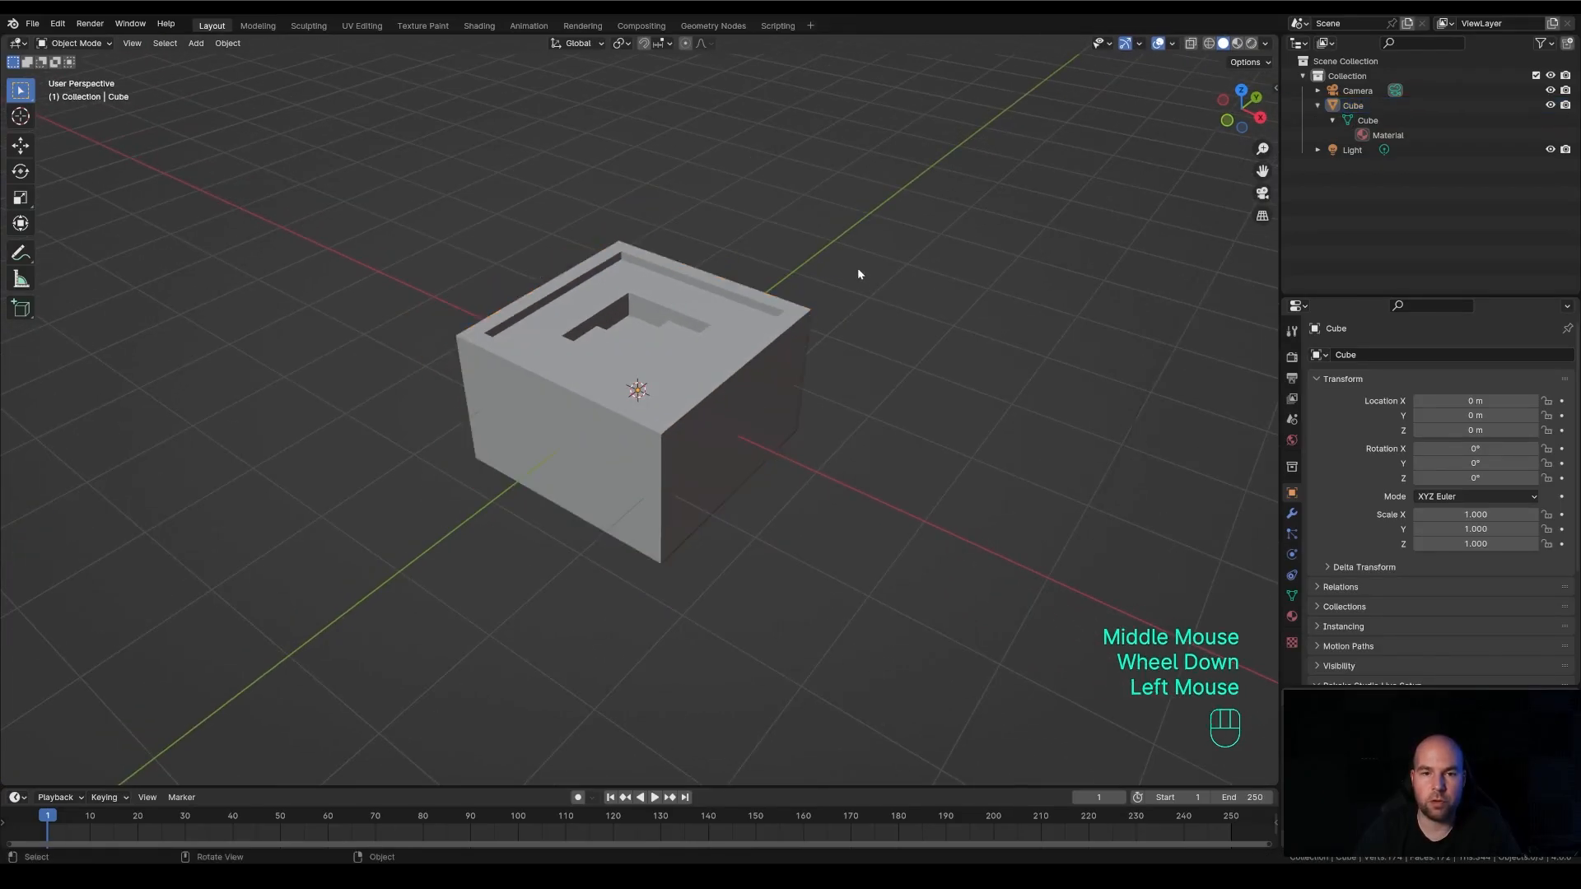
left_click(761, 352)
key("Tab")
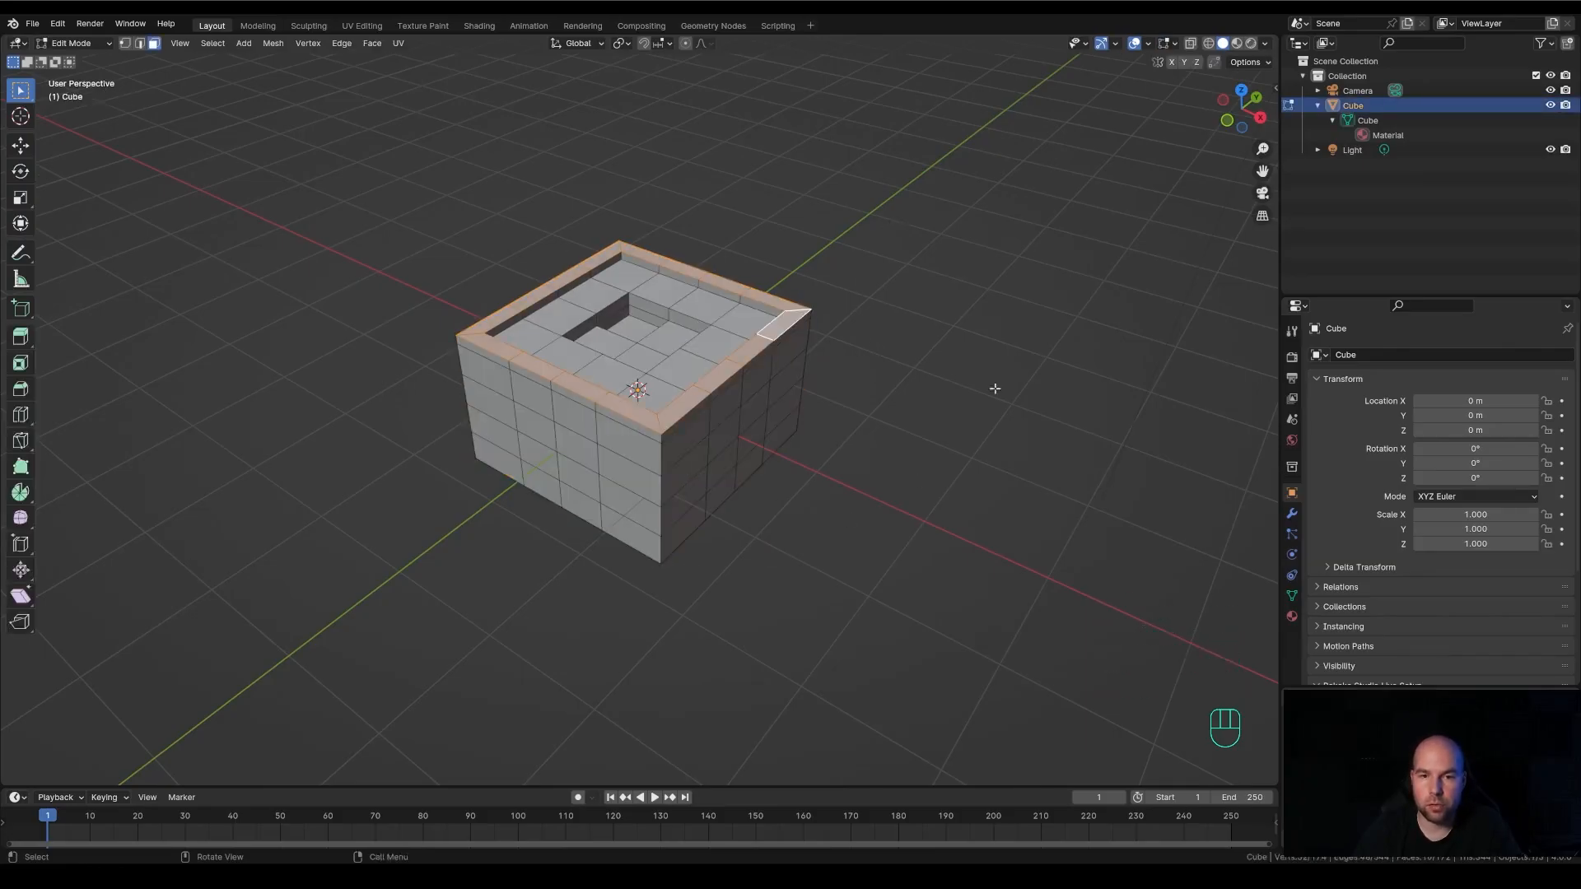
key("Tab")
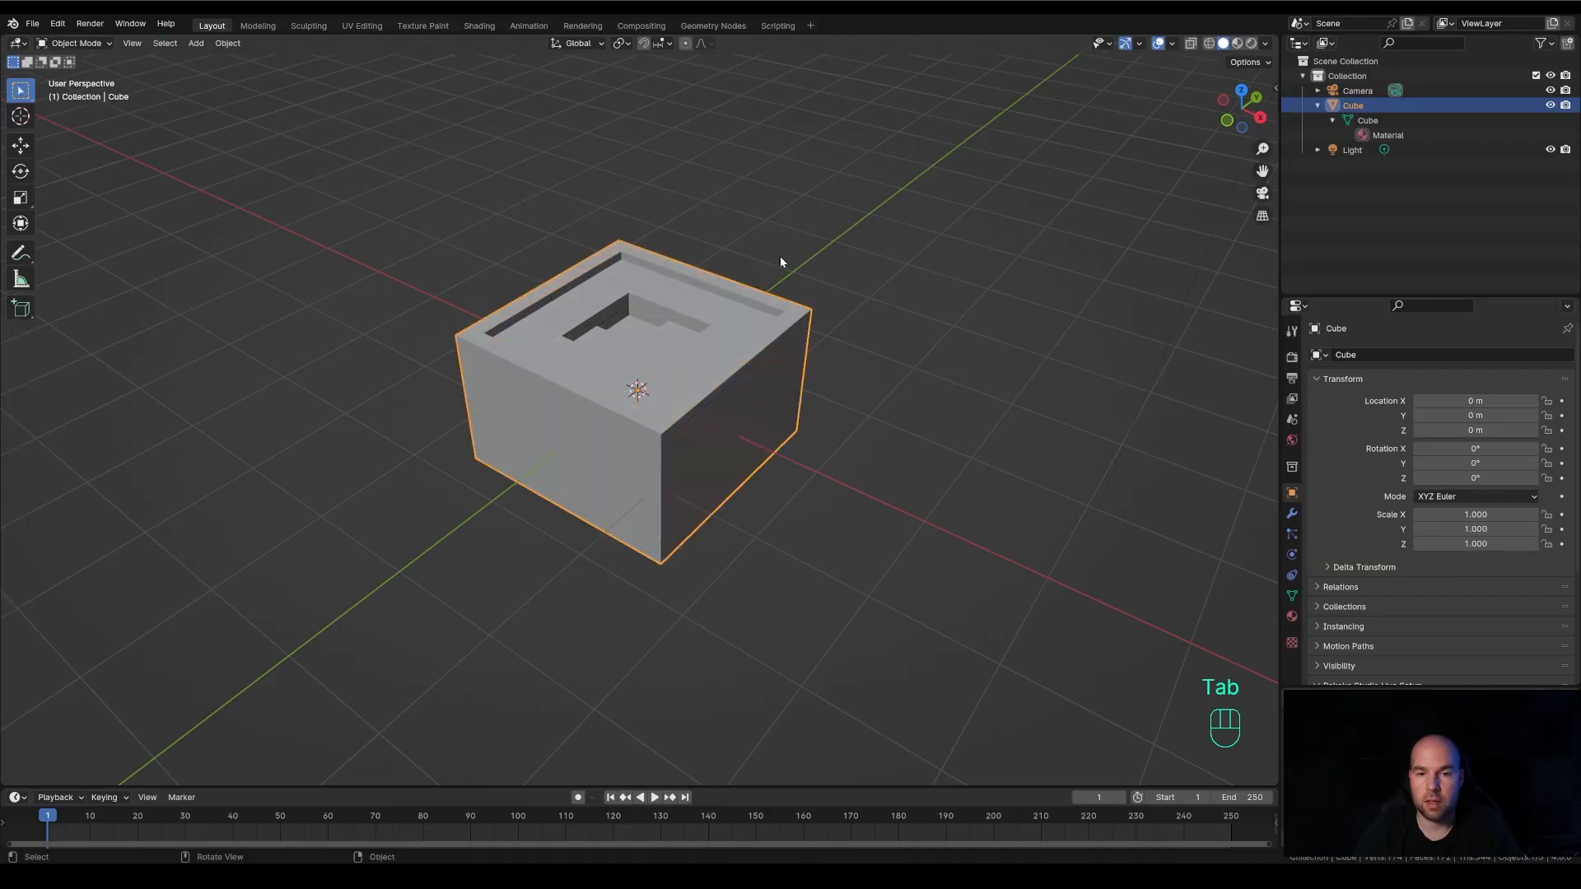